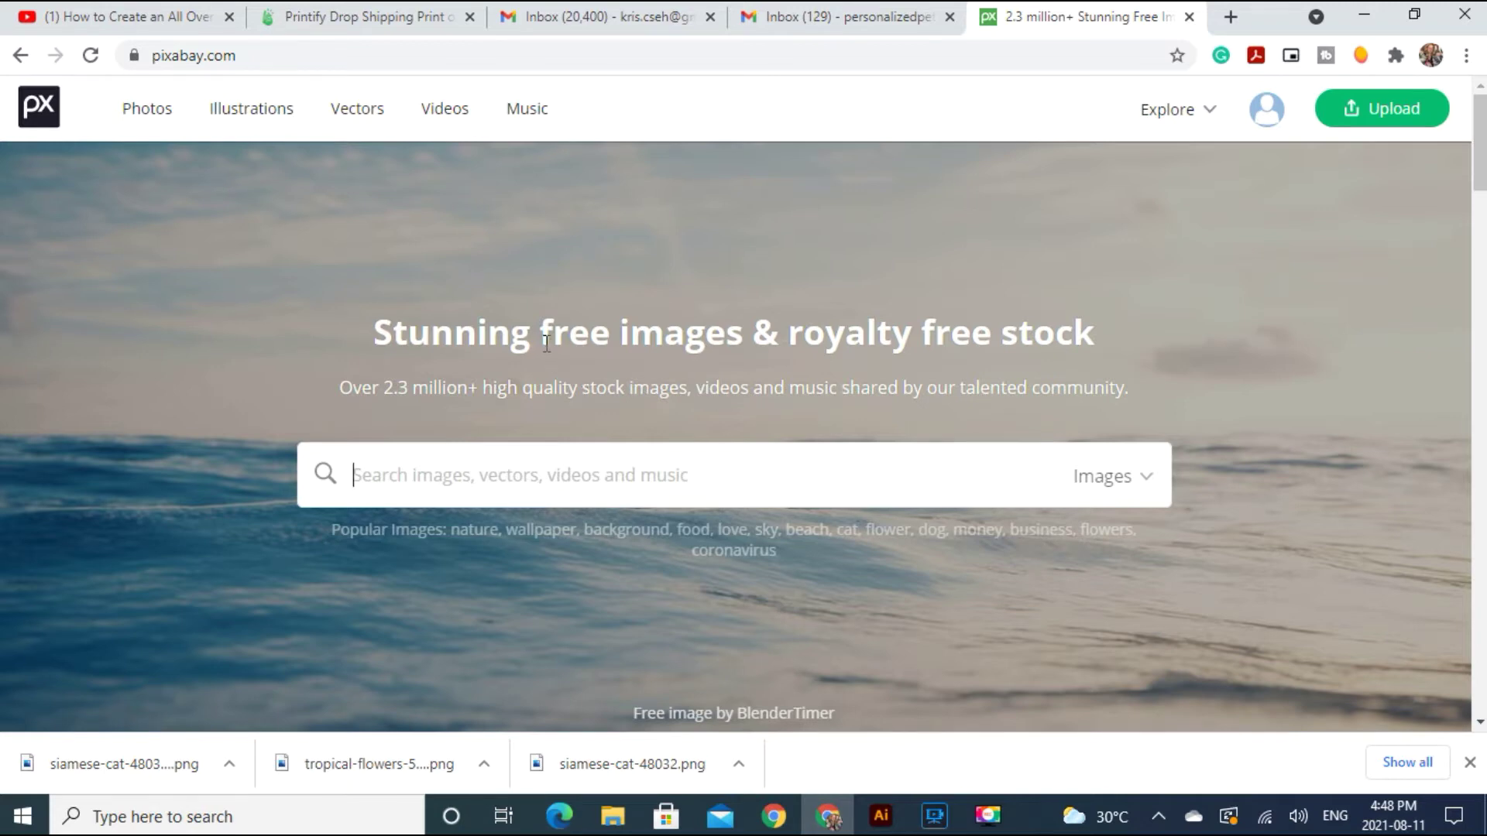
Step: Limit the Pixabay search to Vector graphics and search for 'tropical leaves'
left_click(1149, 478)
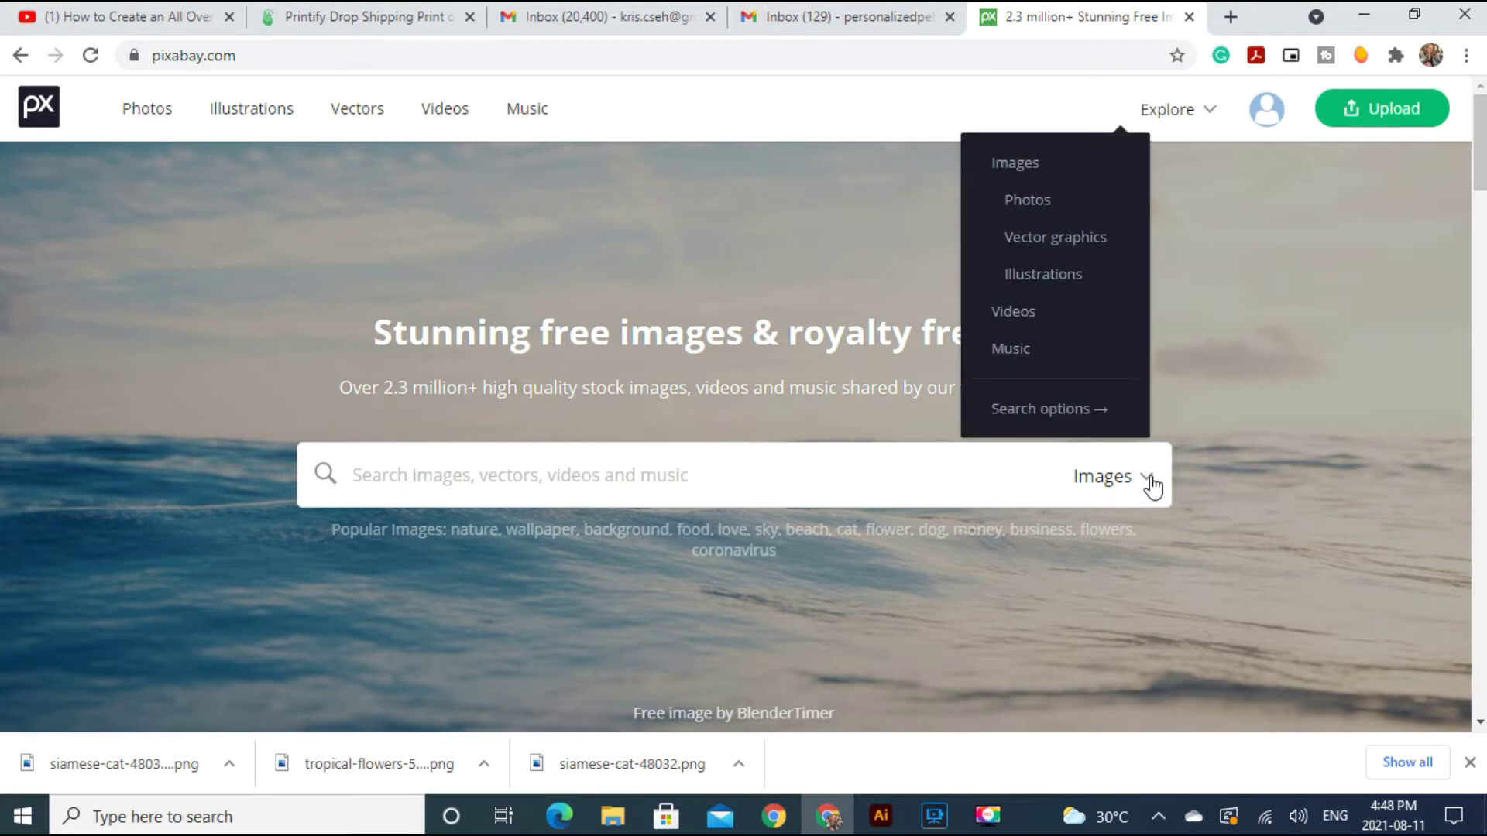
left_click(1106, 246)
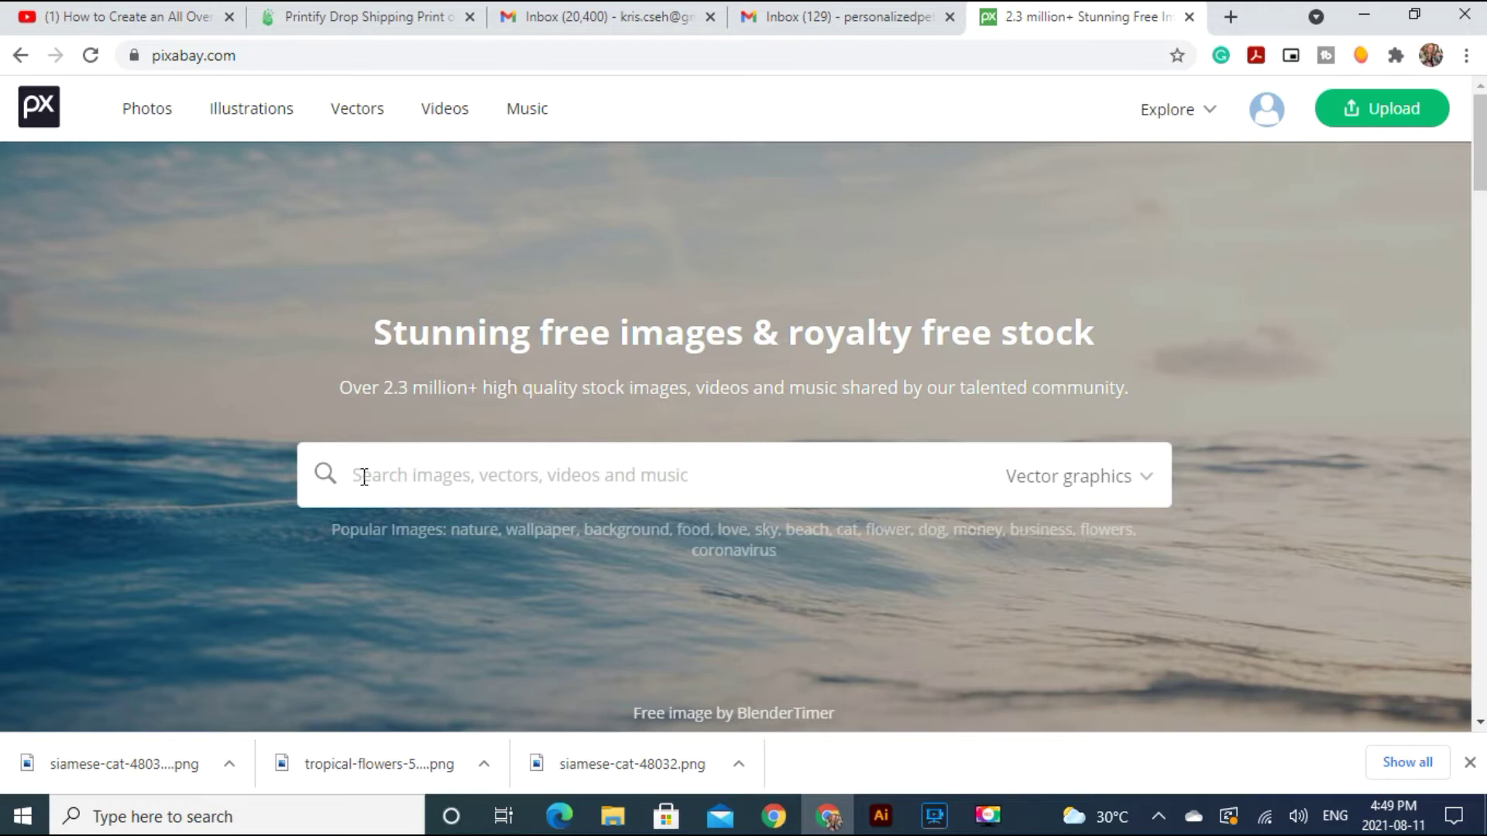
type("tropical")
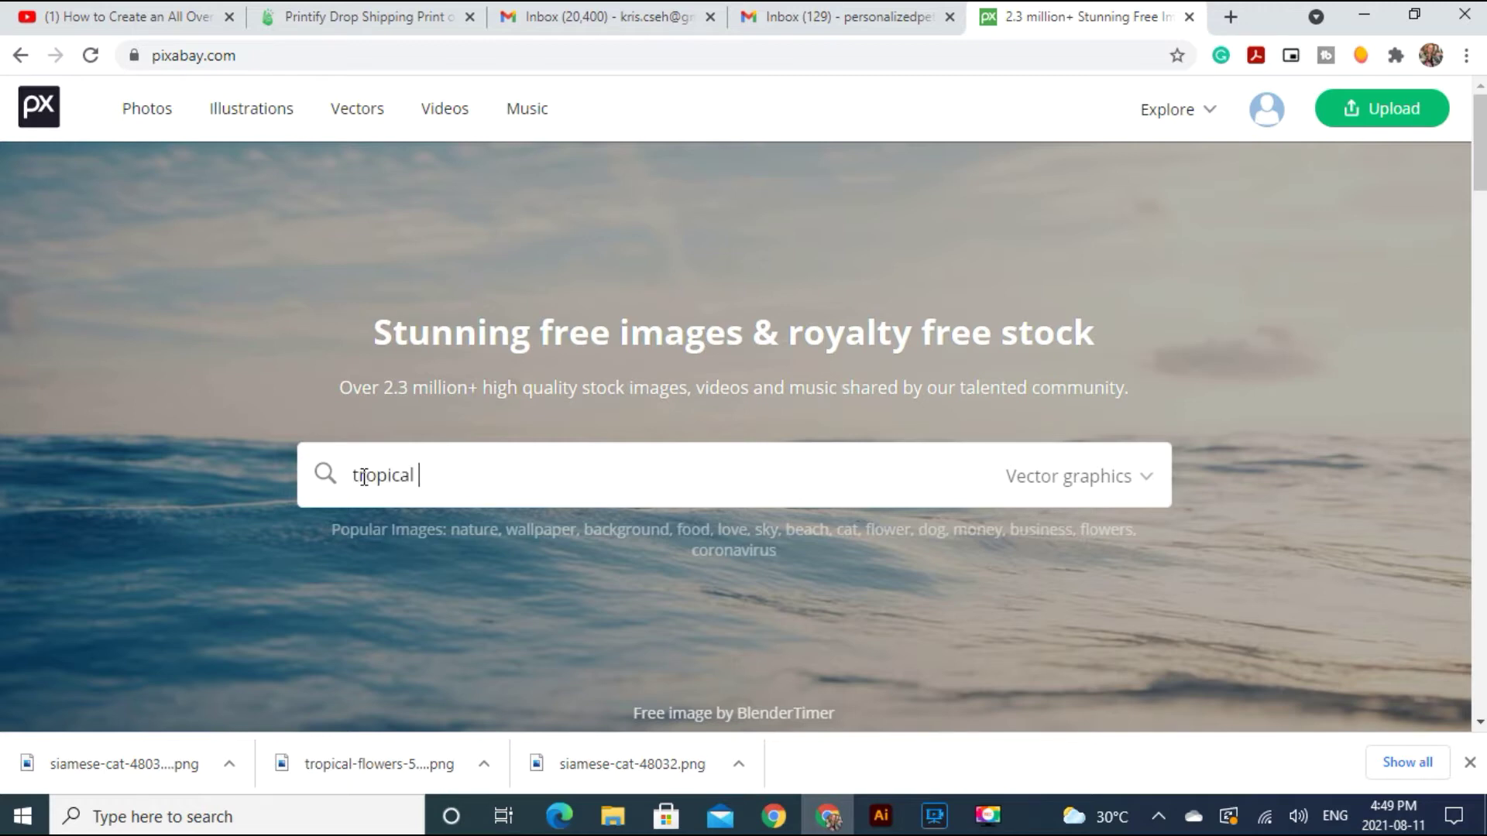
type(" leaves")
key("Return")
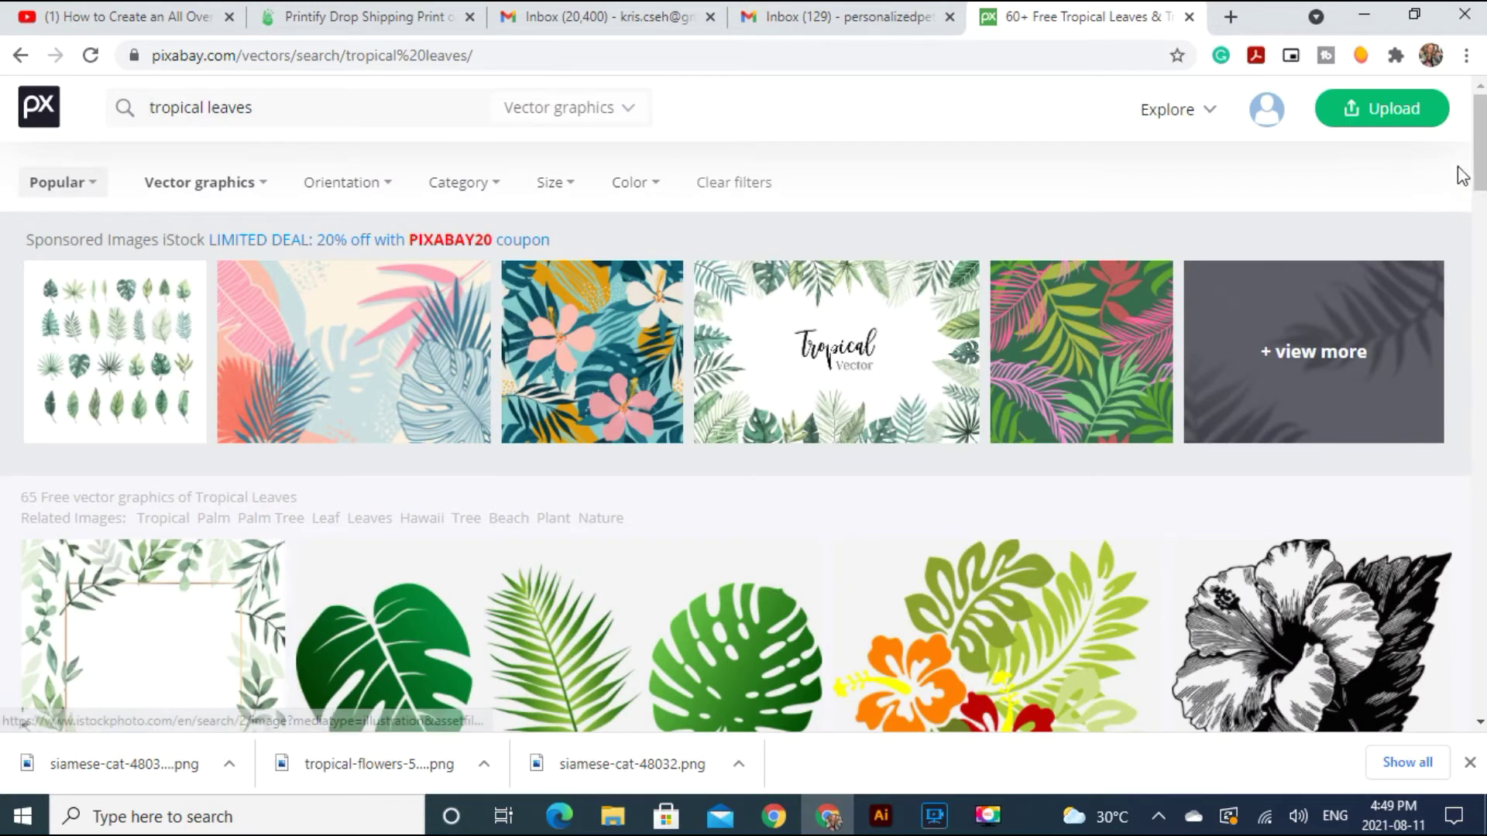
left_click_drag(1477, 147, 1480, 589)
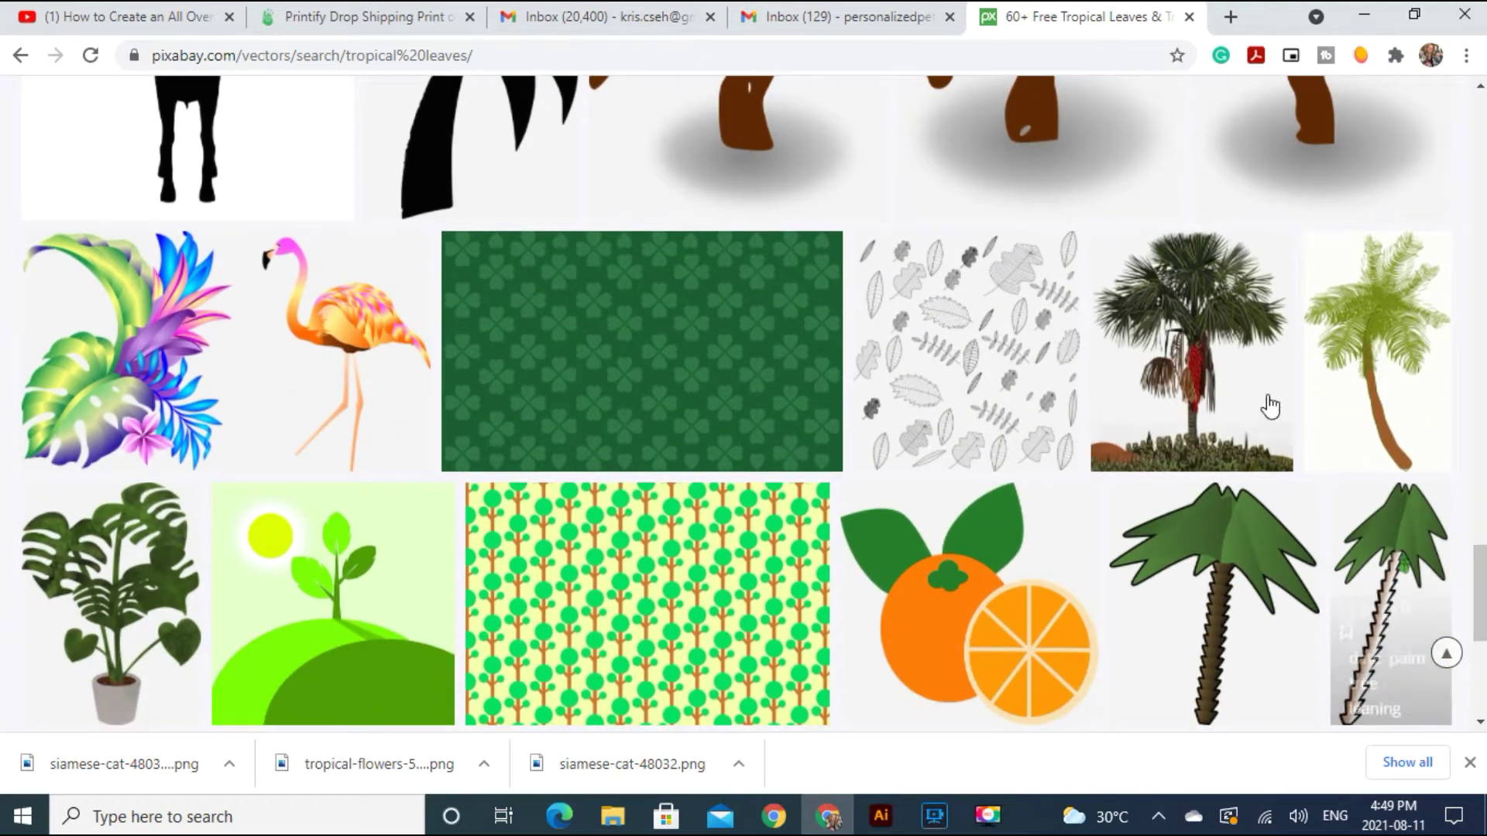
Step: Open the tropical flowers flamingo image page and download it at 1920×1130
left_click(312, 294)
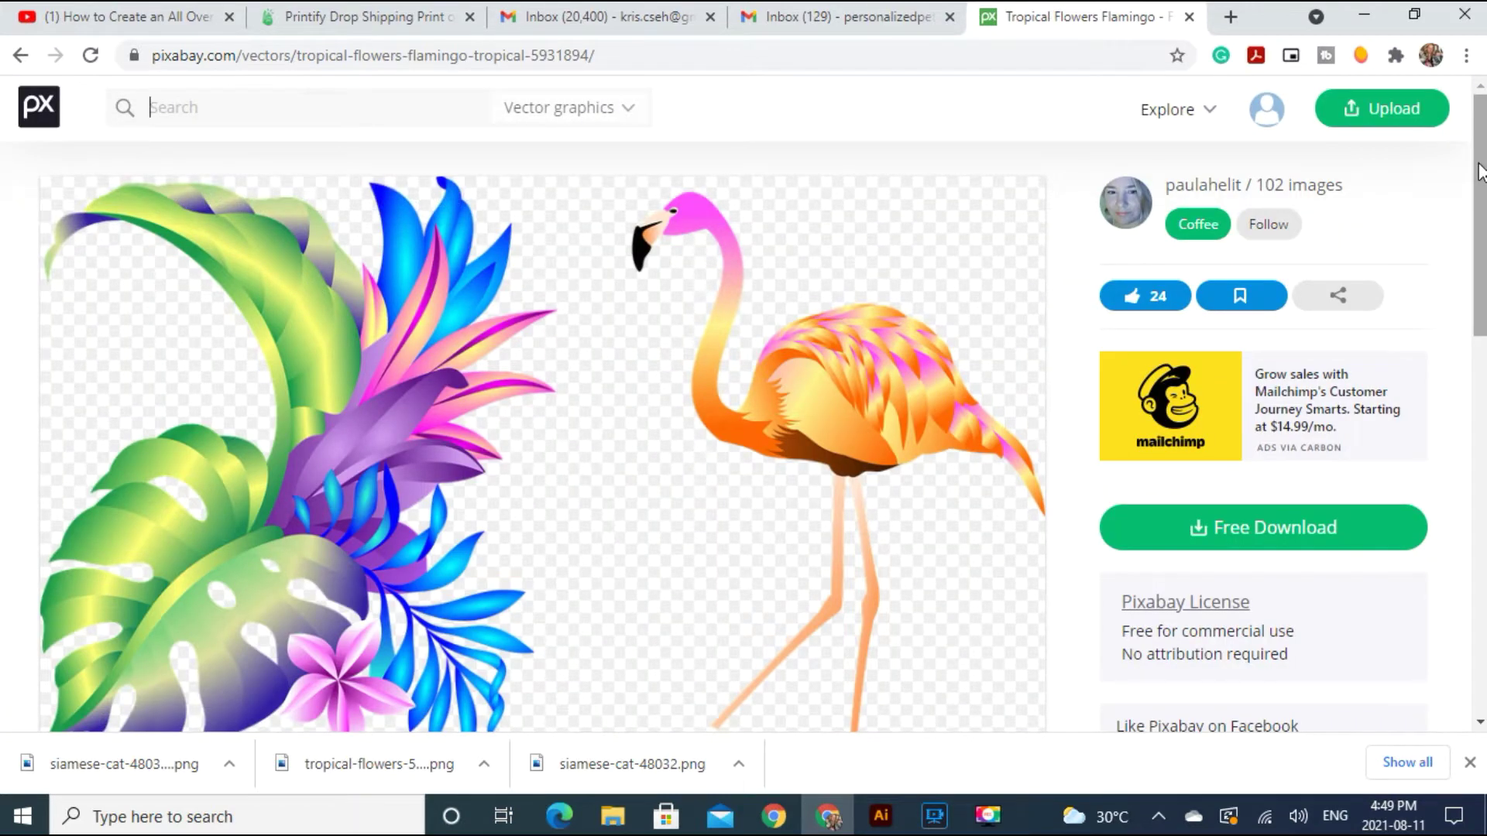
scroll(1479, 172, "down", 1)
scroll(1464, 202, "up", 1)
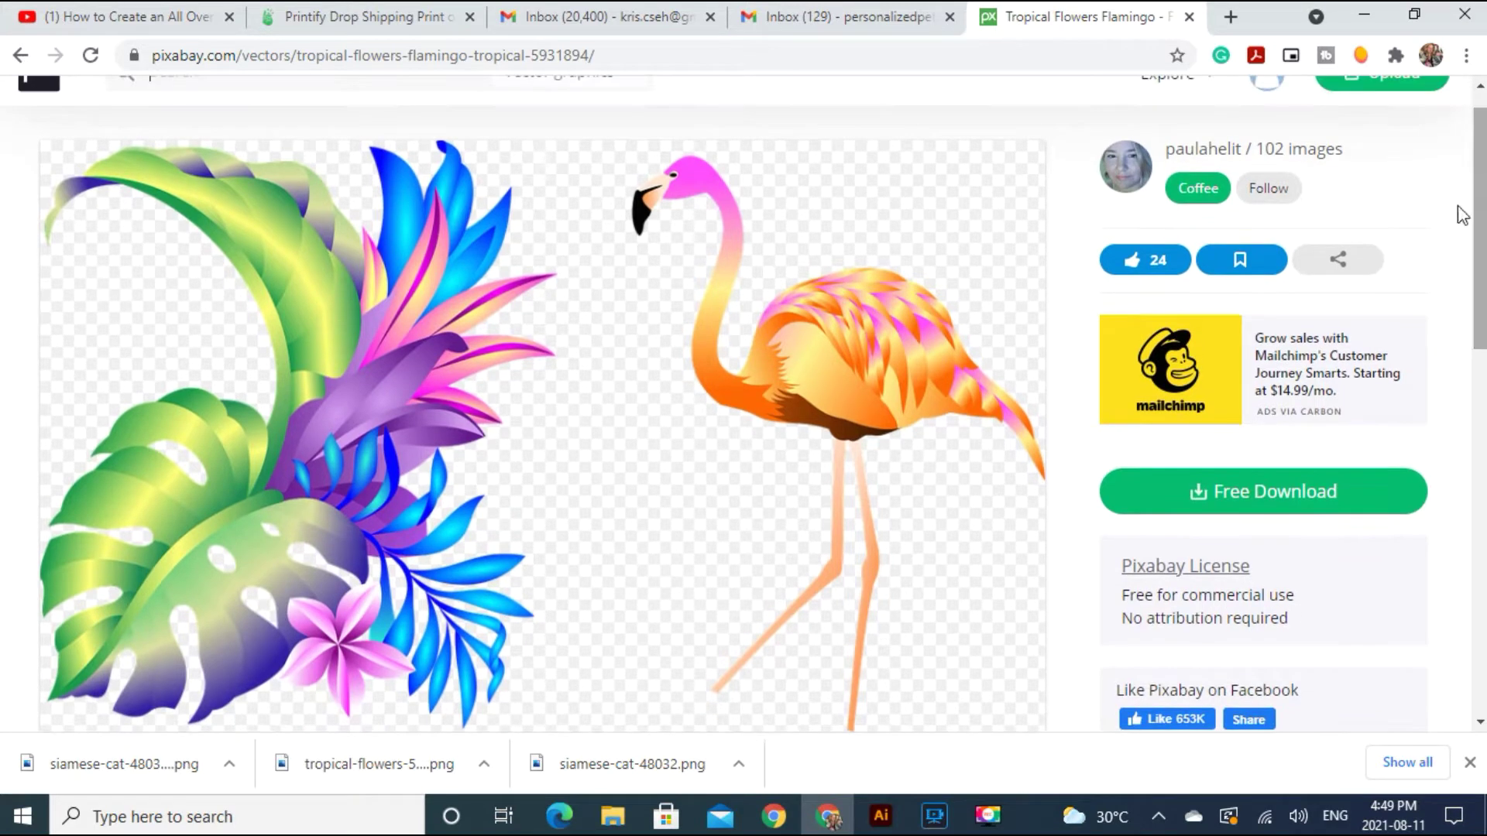
left_click(1252, 495)
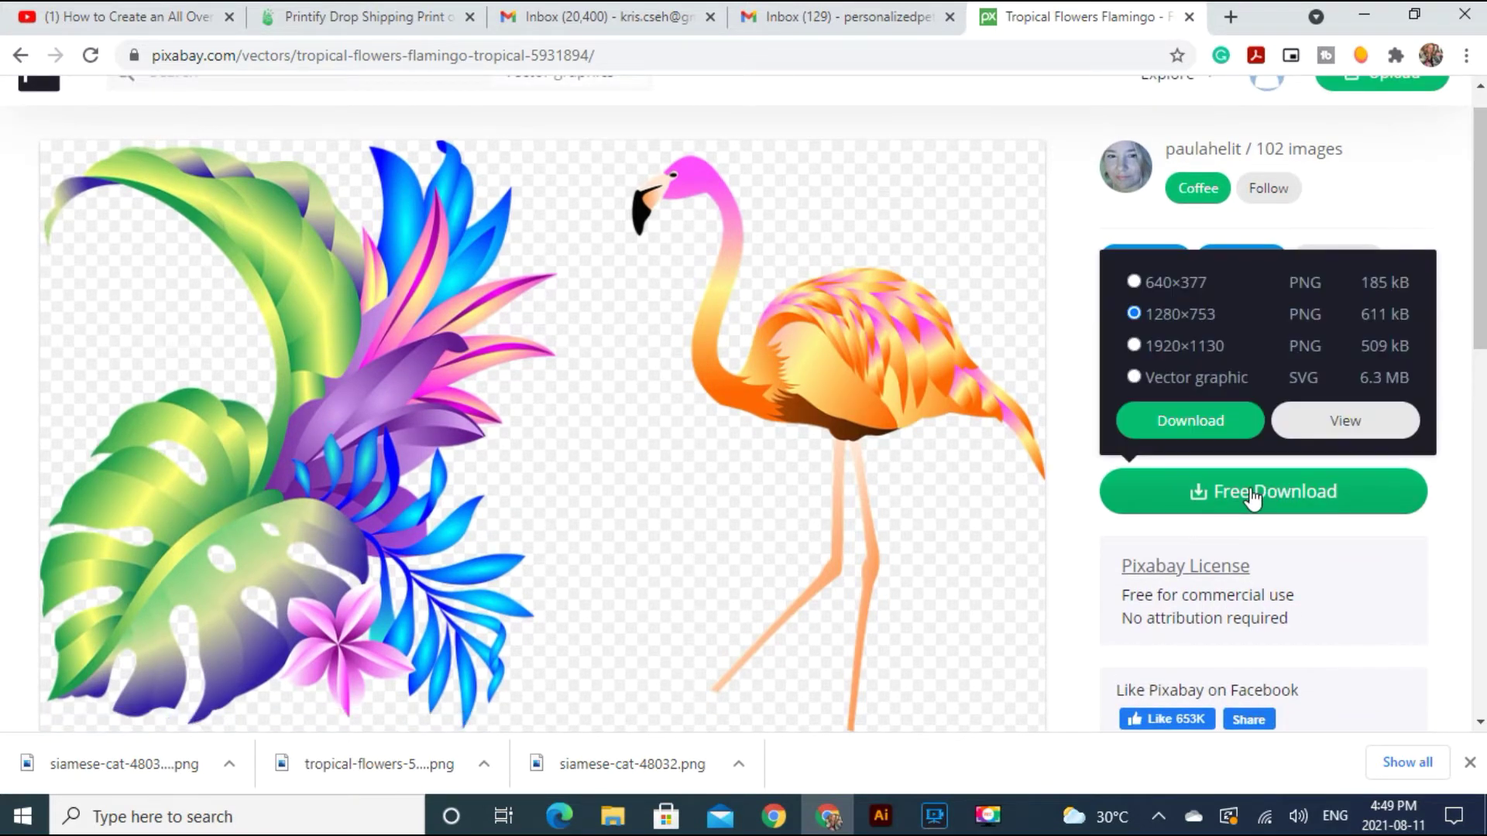
left_click(1134, 346)
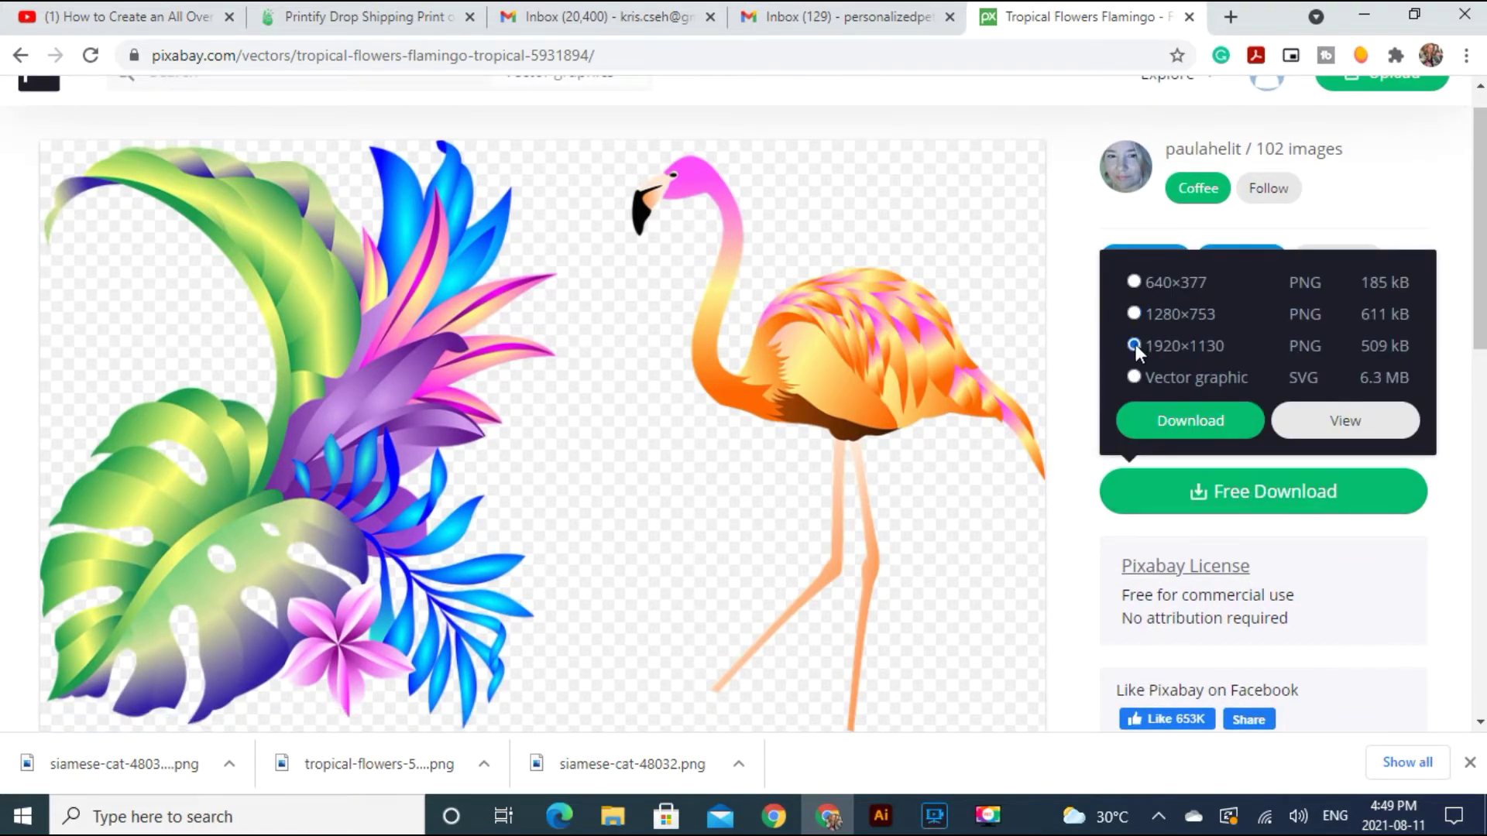
left_click(1177, 424)
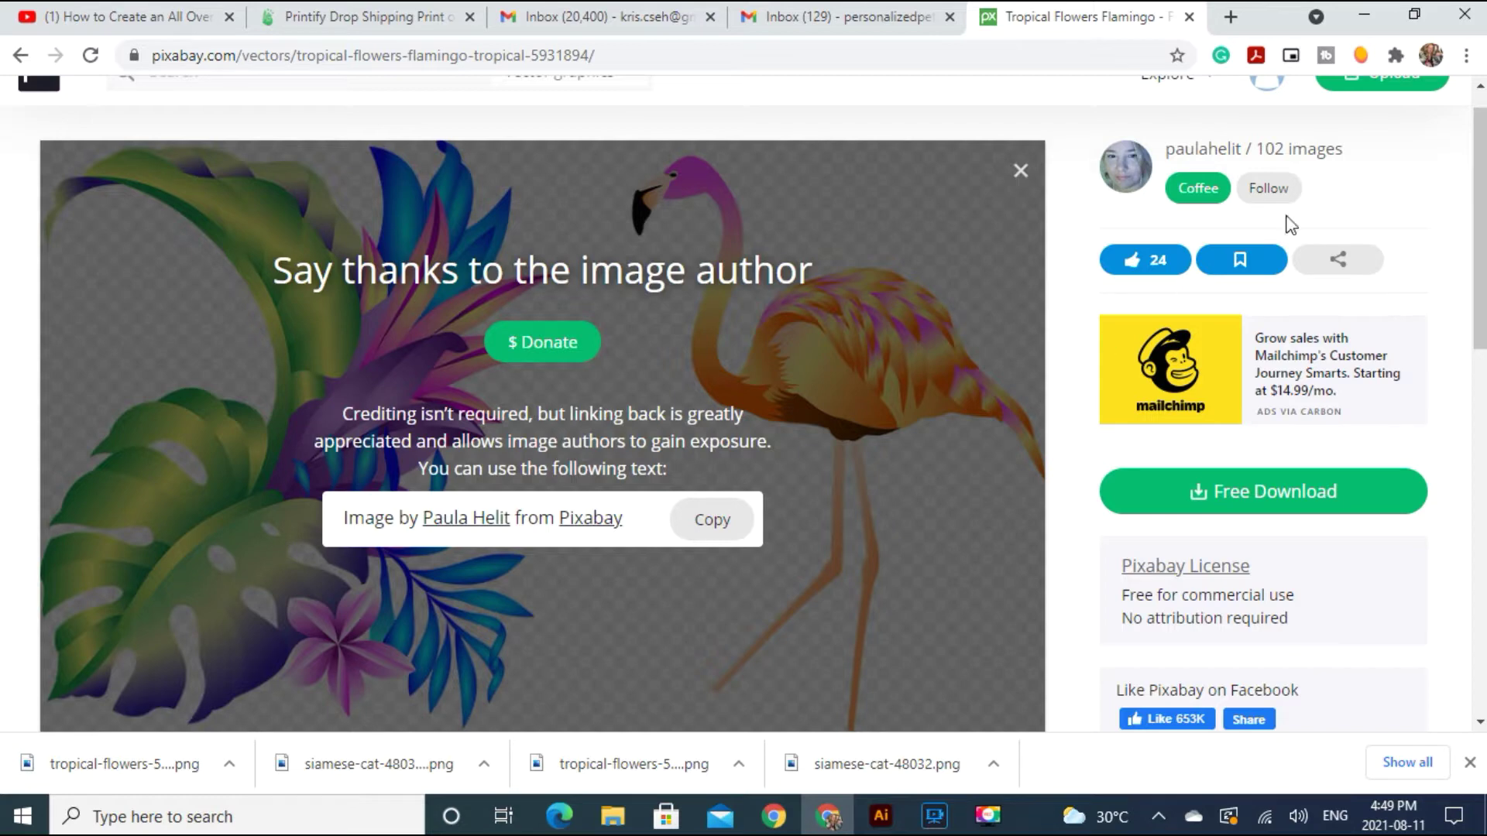
scroll(1483, 223, "up", 1)
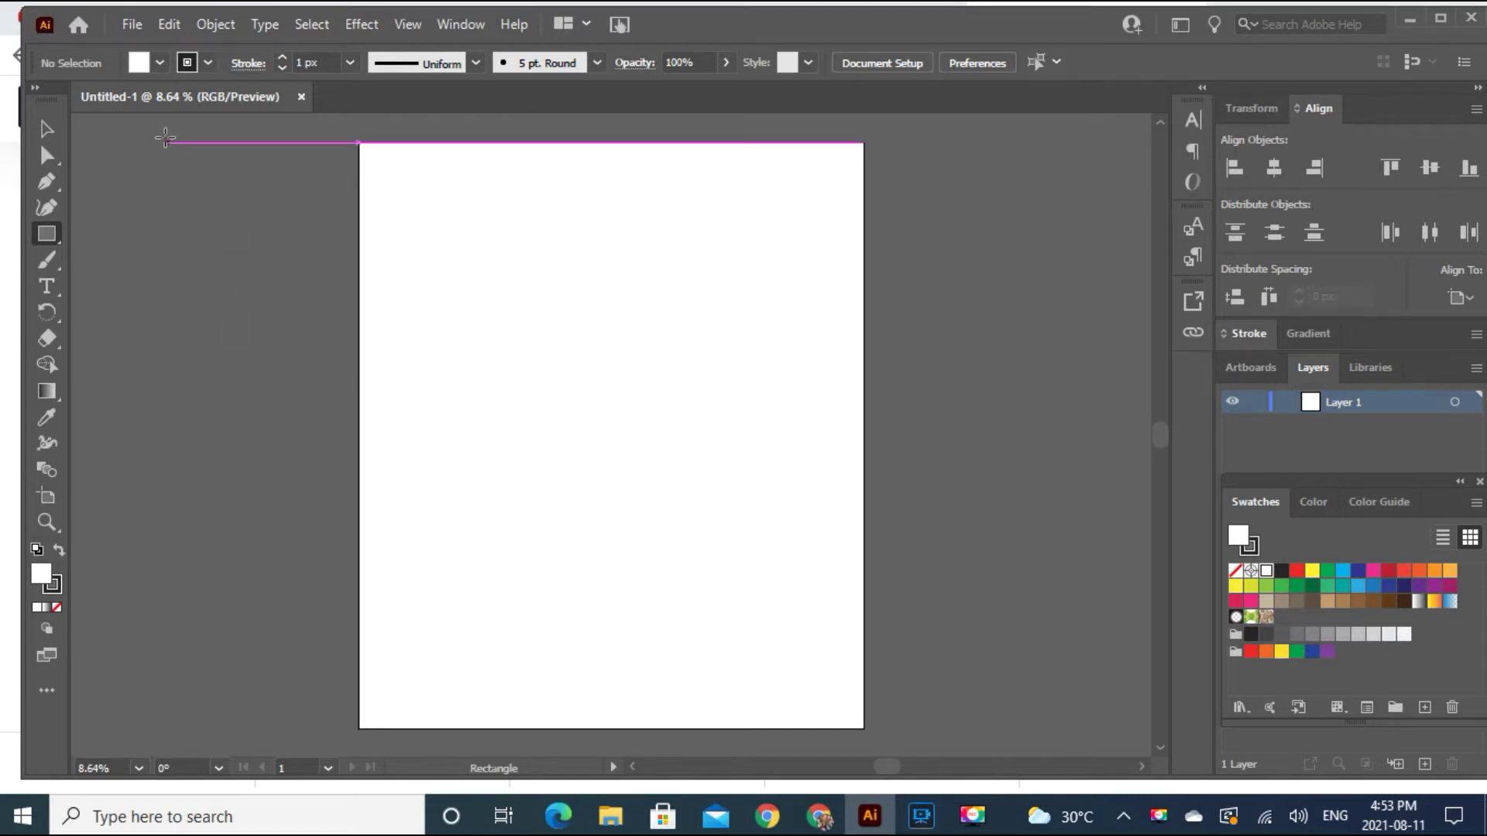
Step: Open tropical-flowers-5931894 (1).png from the Downloads folder in Illustrator
left_click(132, 28)
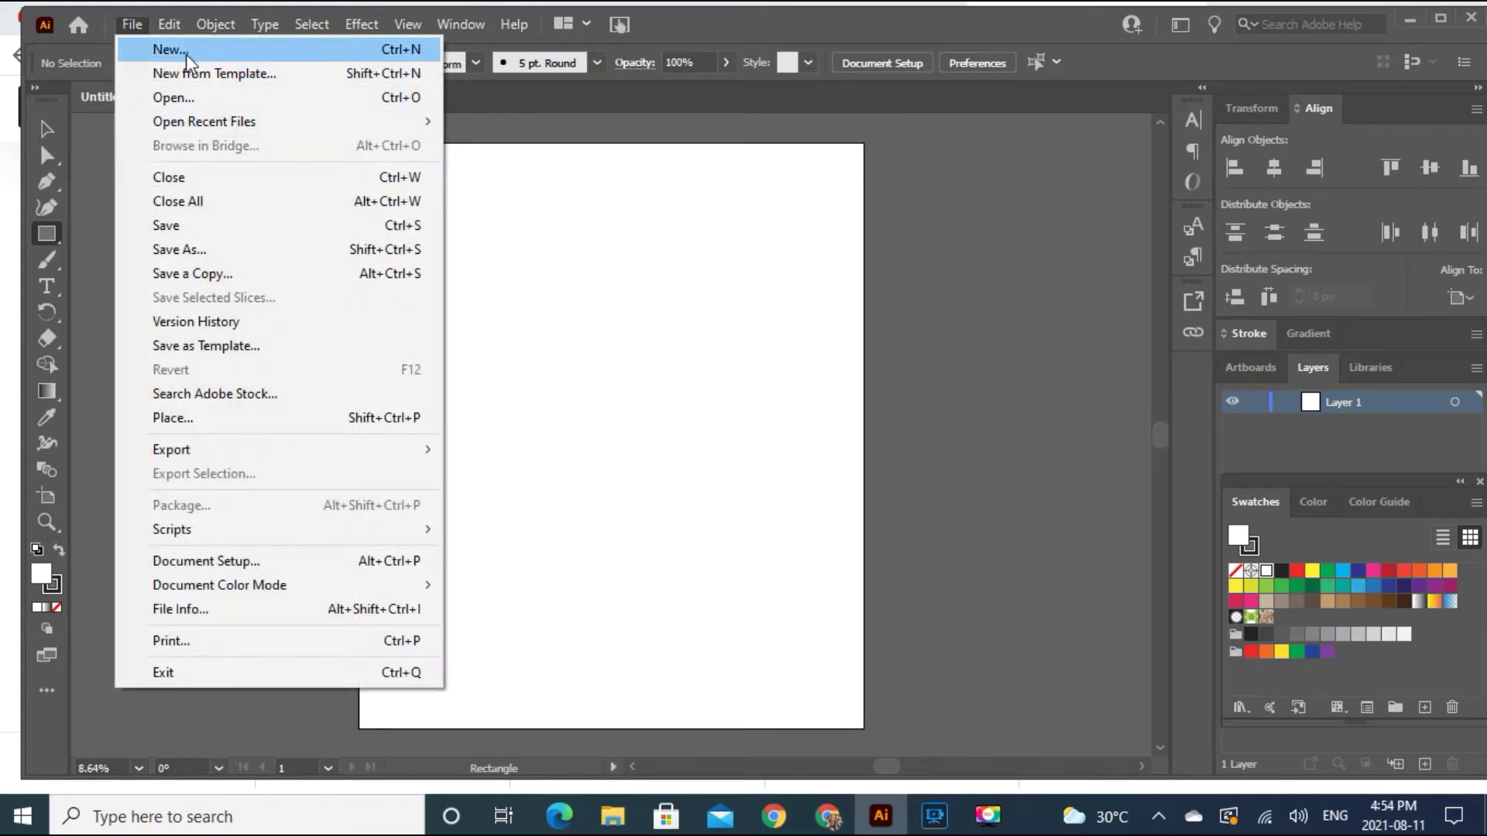
left_click(177, 98)
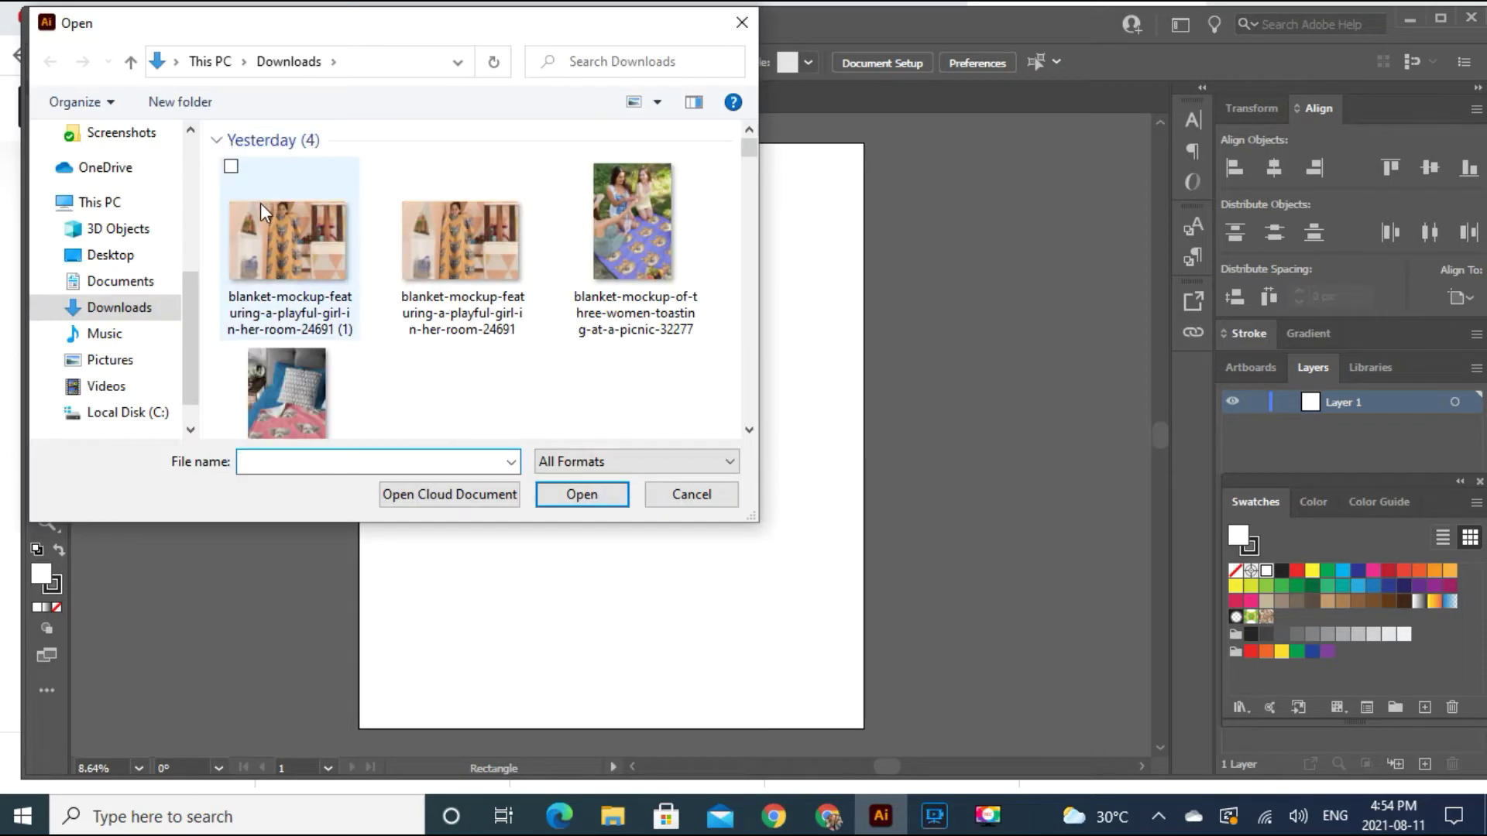
left_click(287, 224)
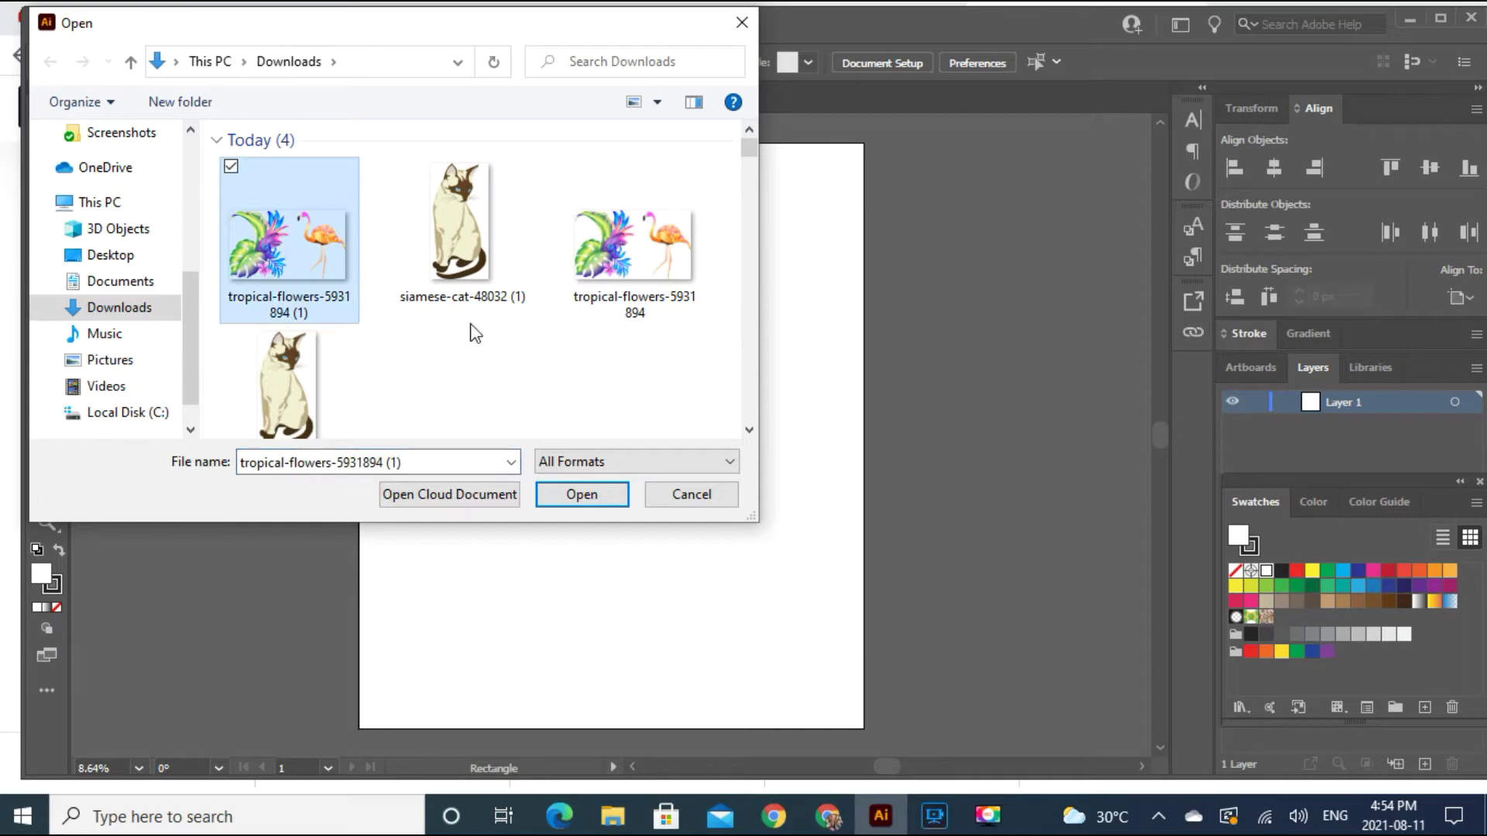
left_click(608, 502)
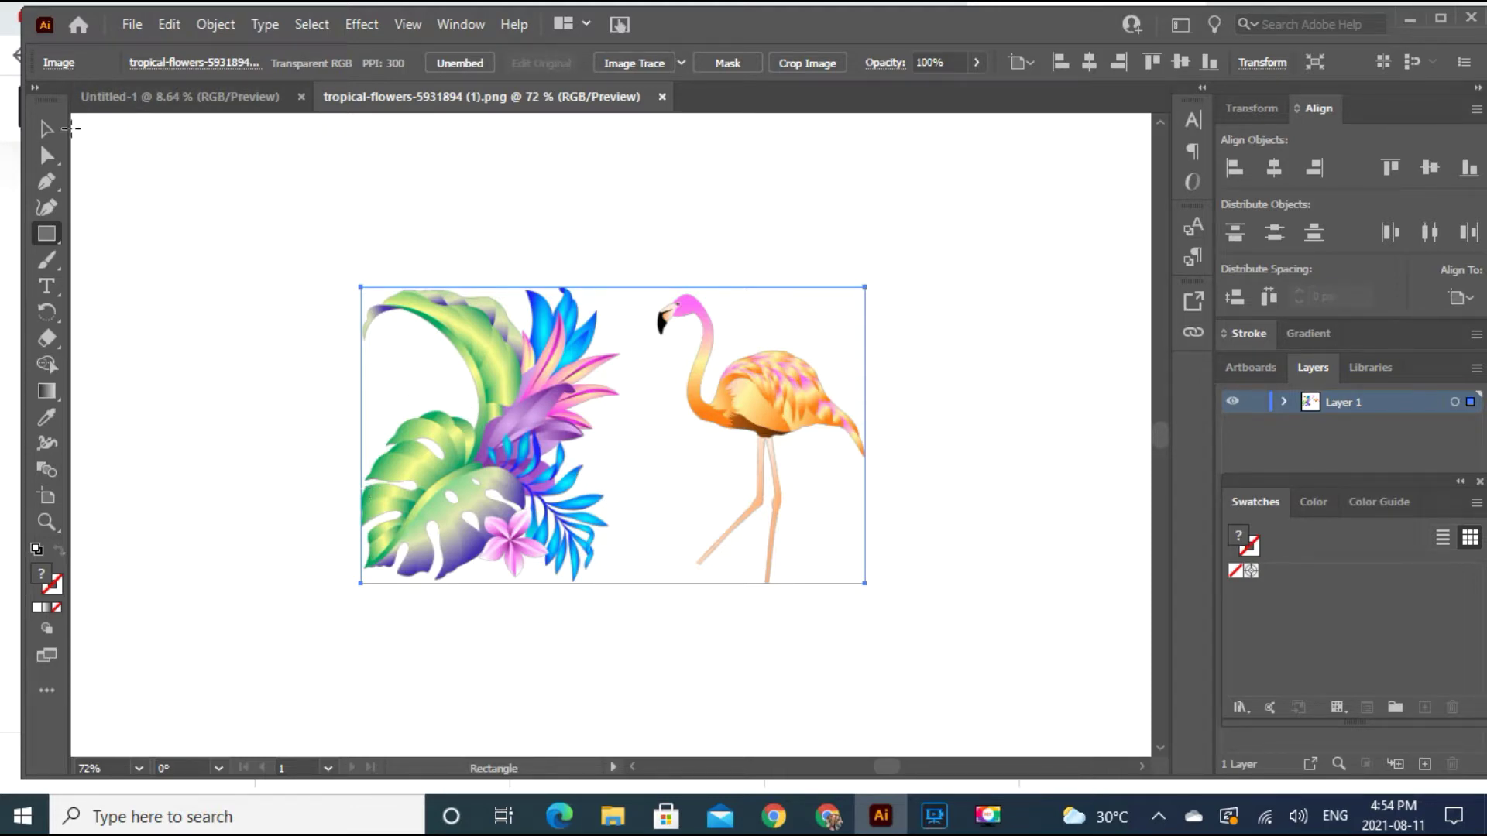
Step: Turn the flamingo artwork into a new pattern swatch
left_click(51, 130)
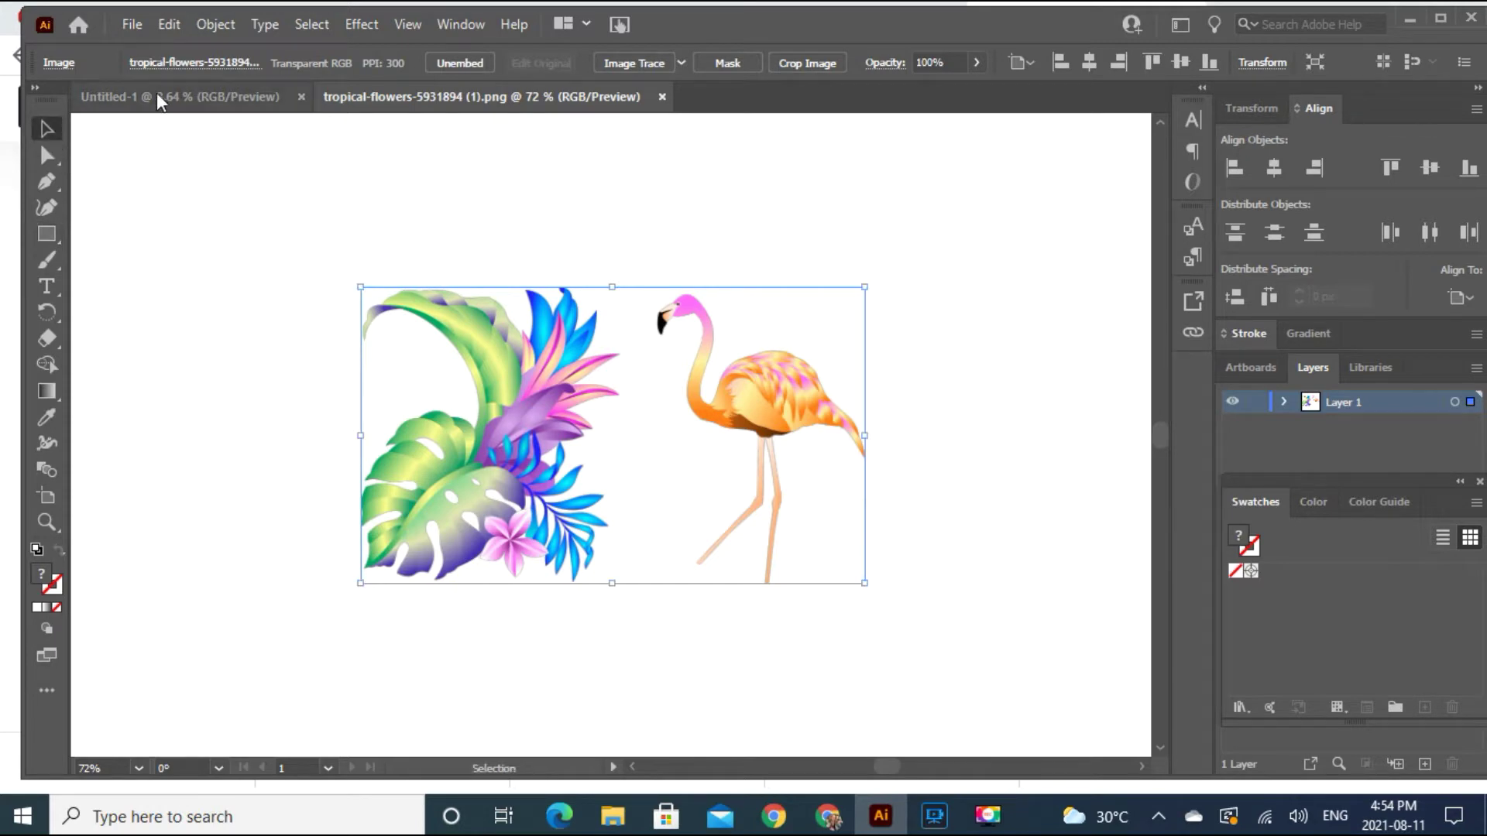
left_click(203, 25)
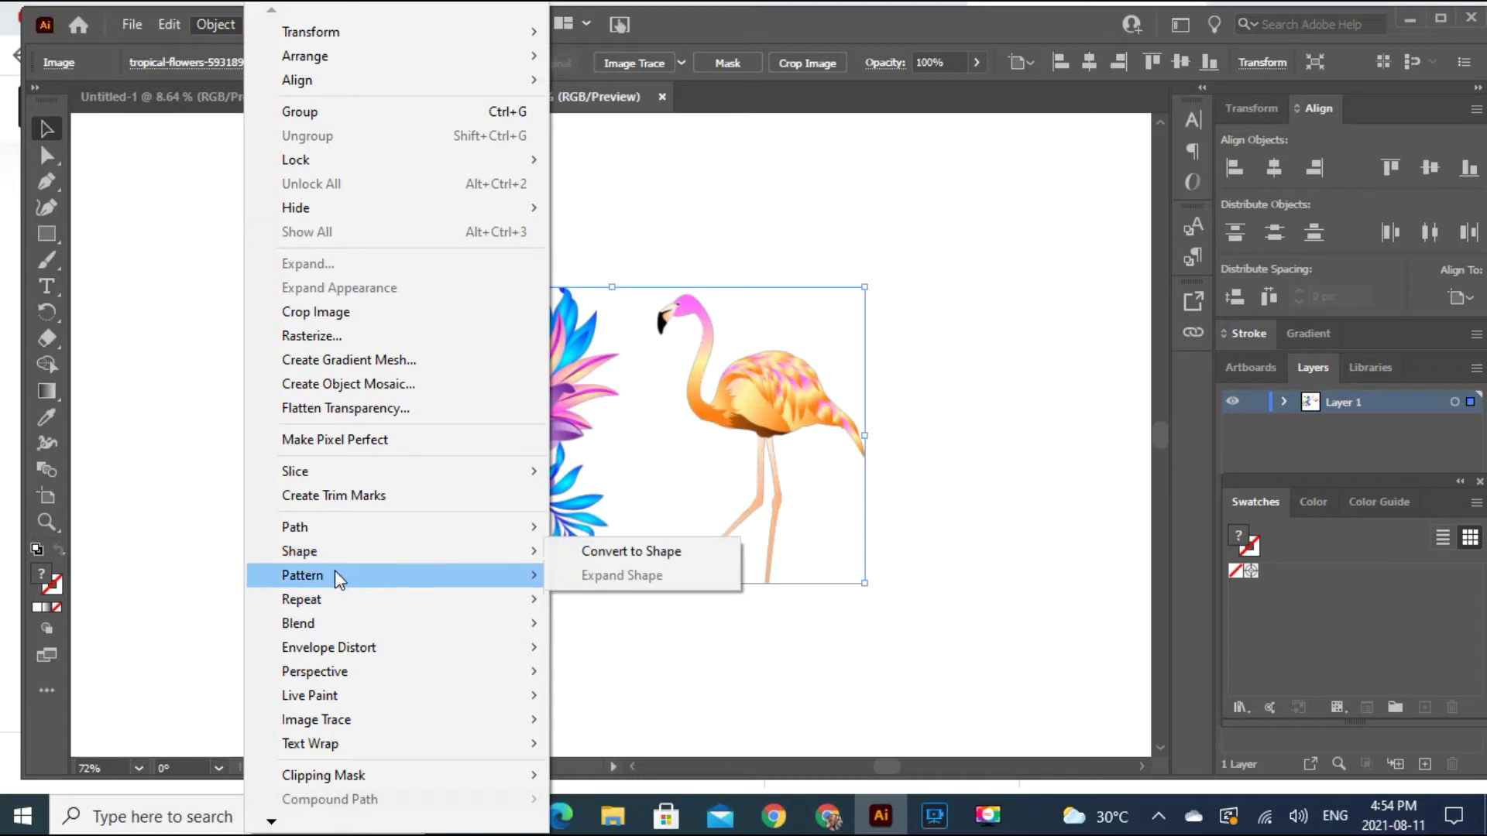
mouse_move(339, 579)
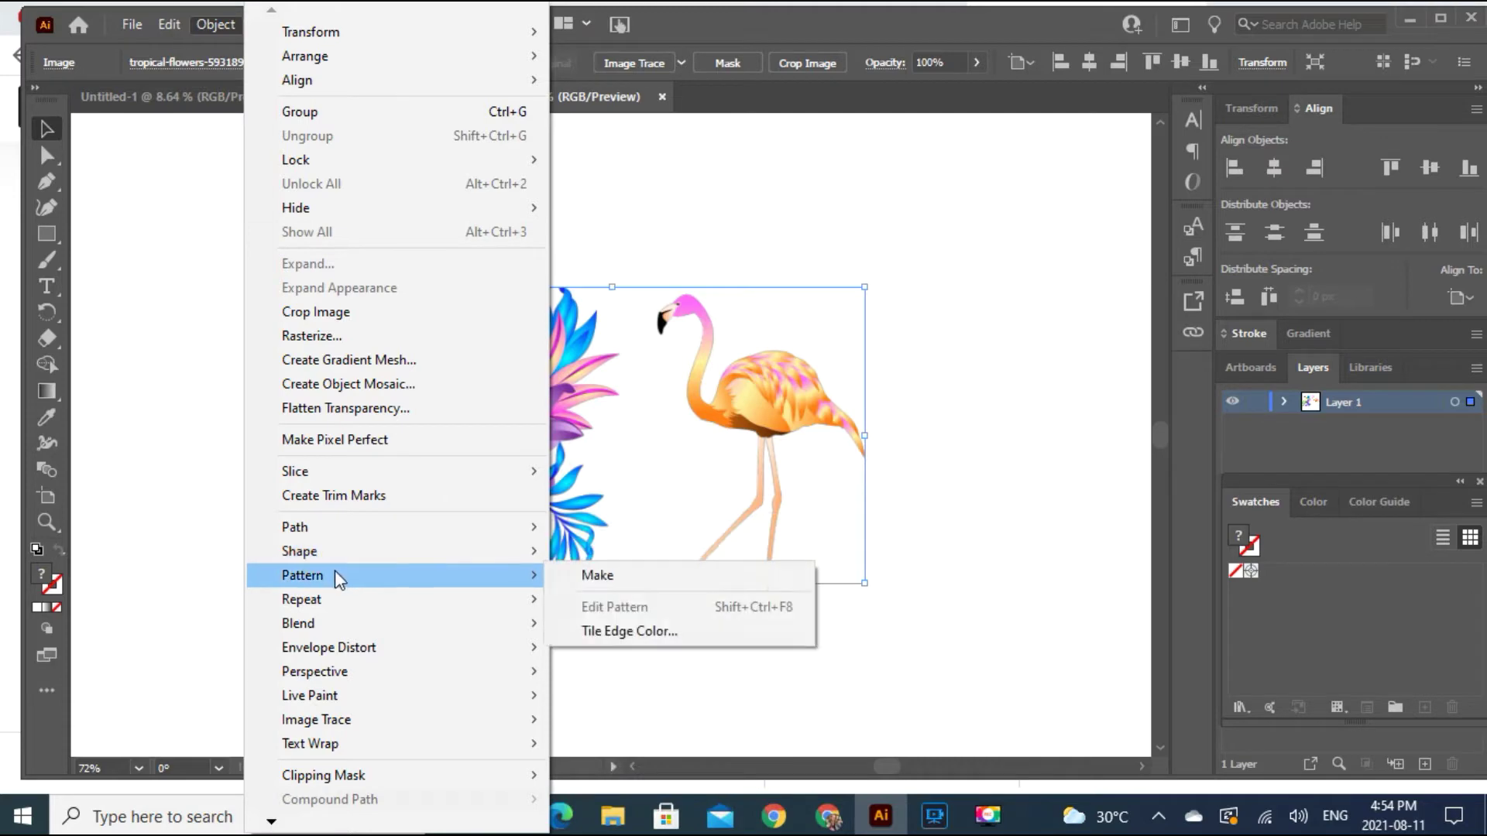
left_click(597, 578)
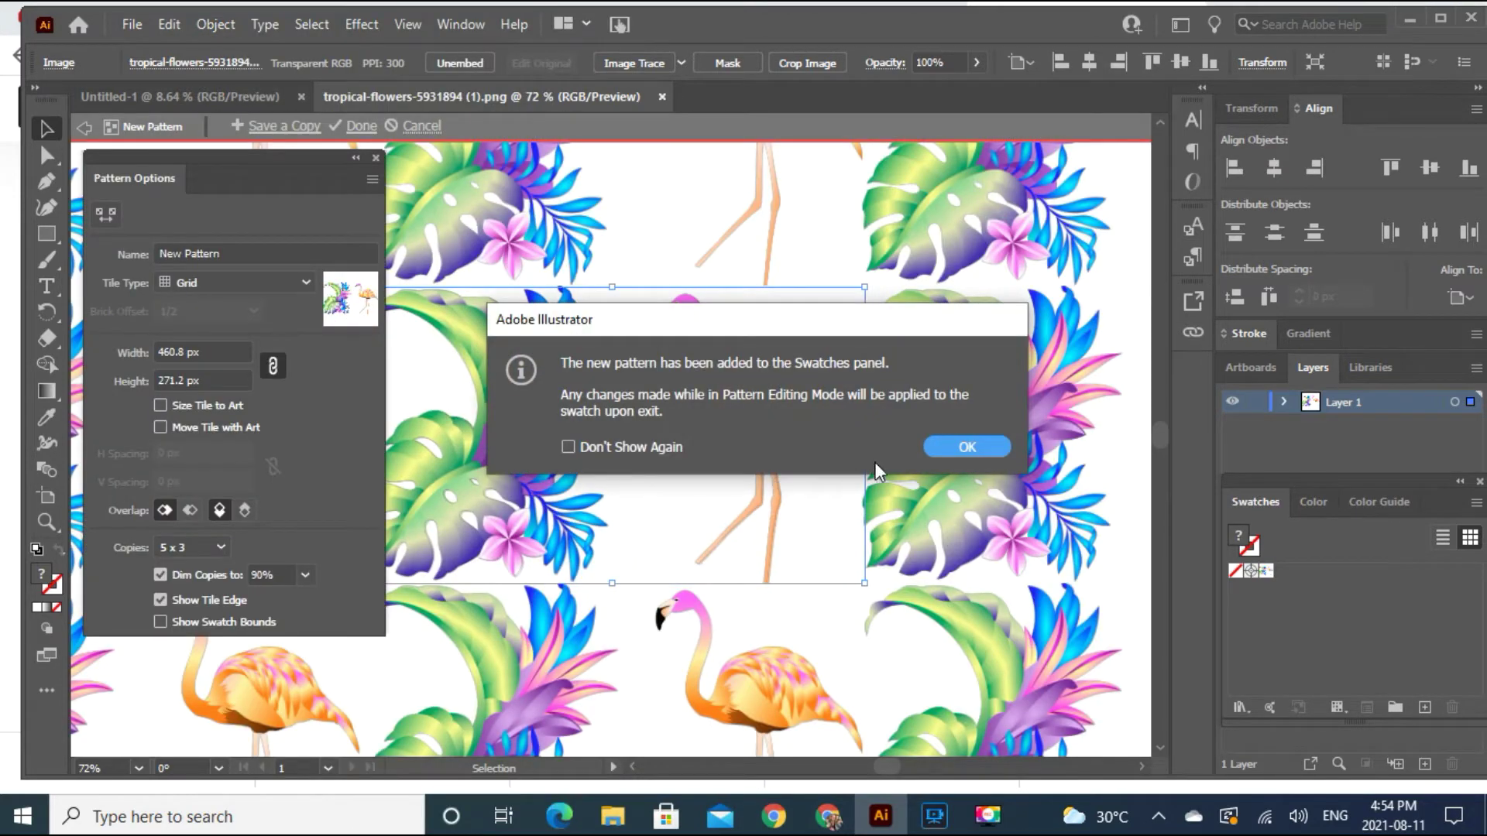
left_click(949, 447)
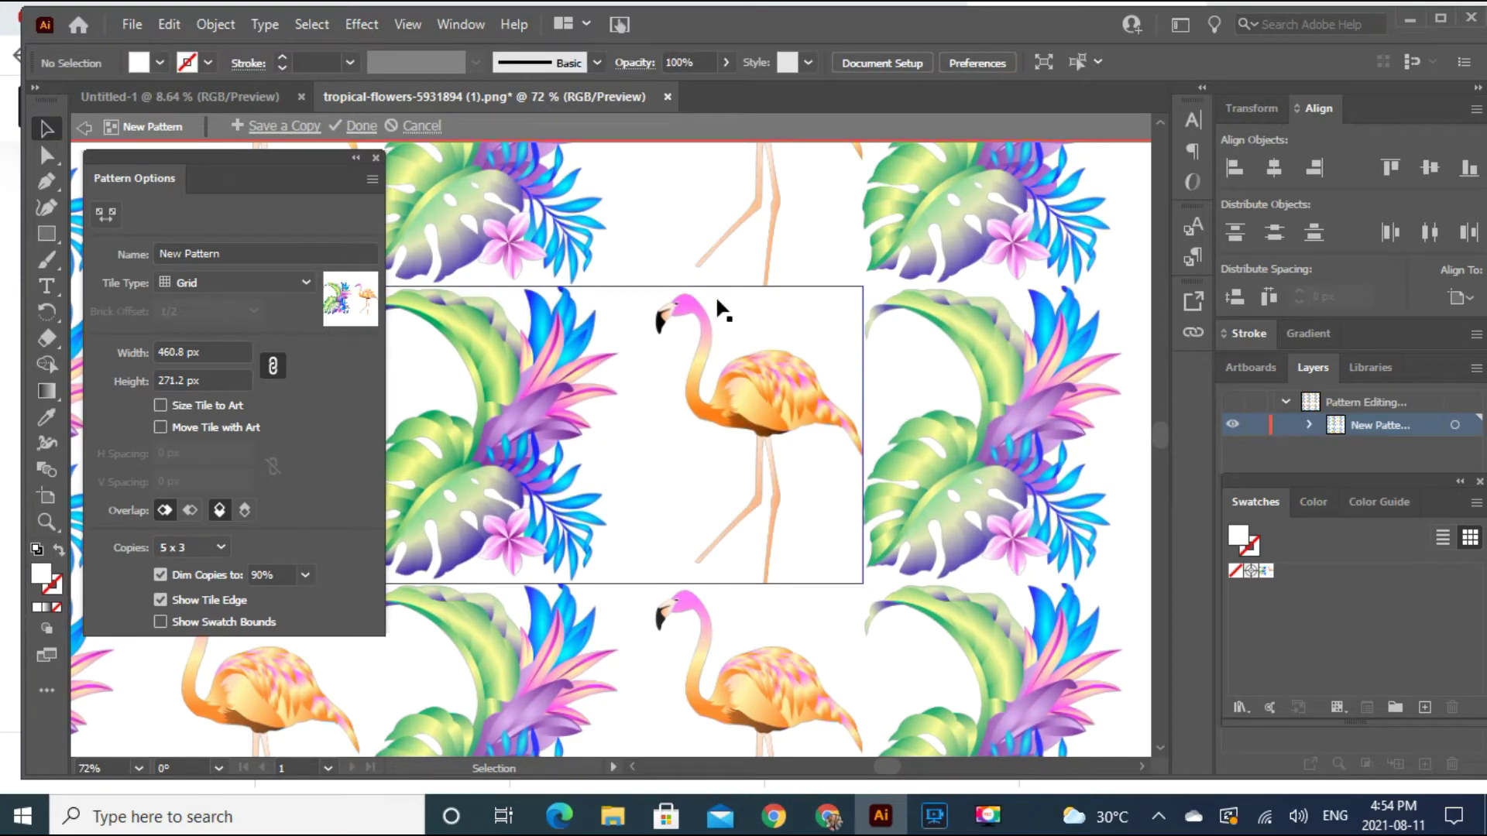
Step: Compare Brick by Column and Hex by Column tilings, settling on Brick by Row
left_click(306, 284)
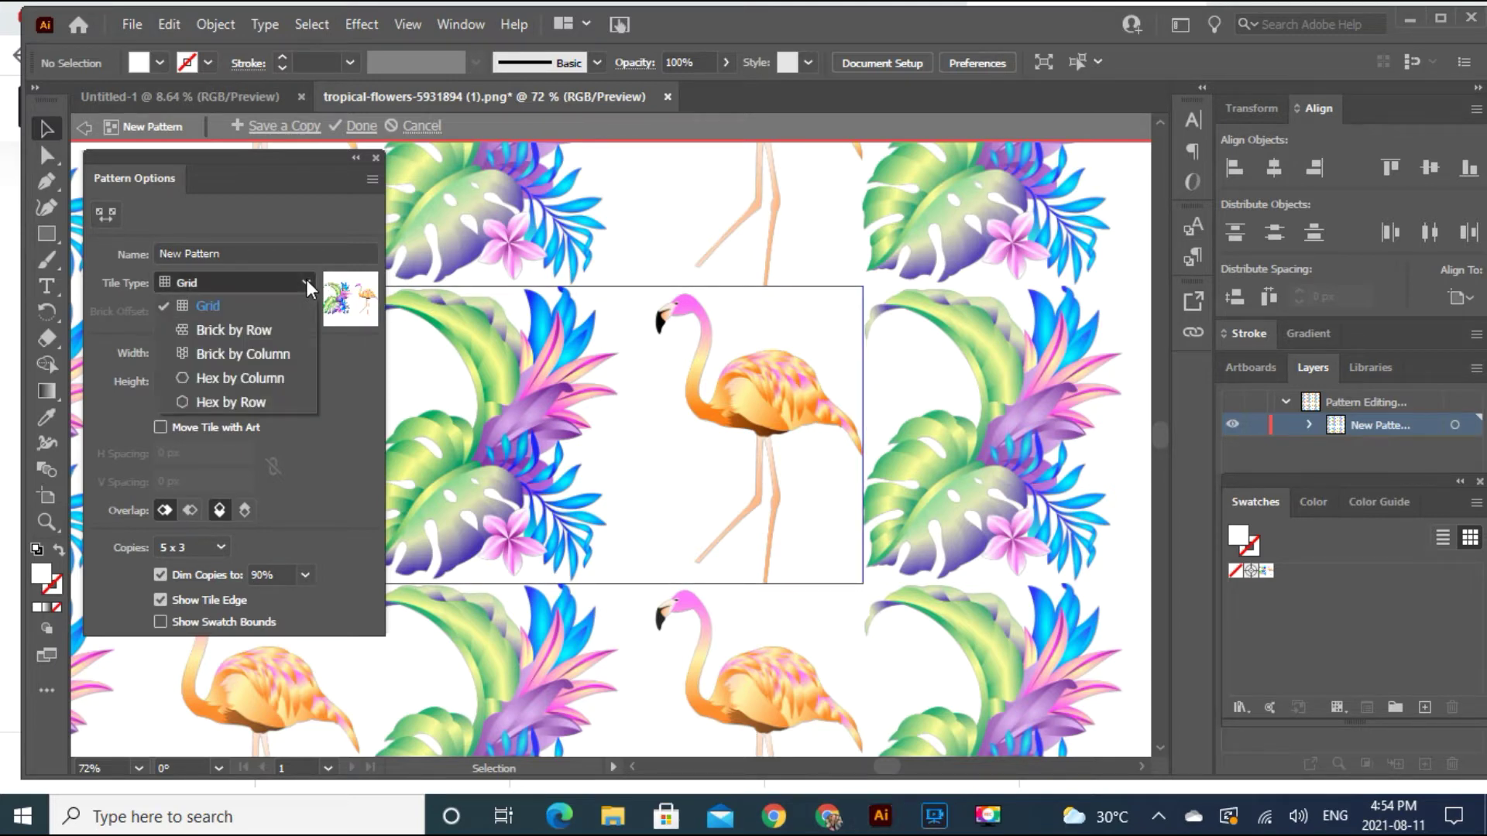
left_click(291, 334)
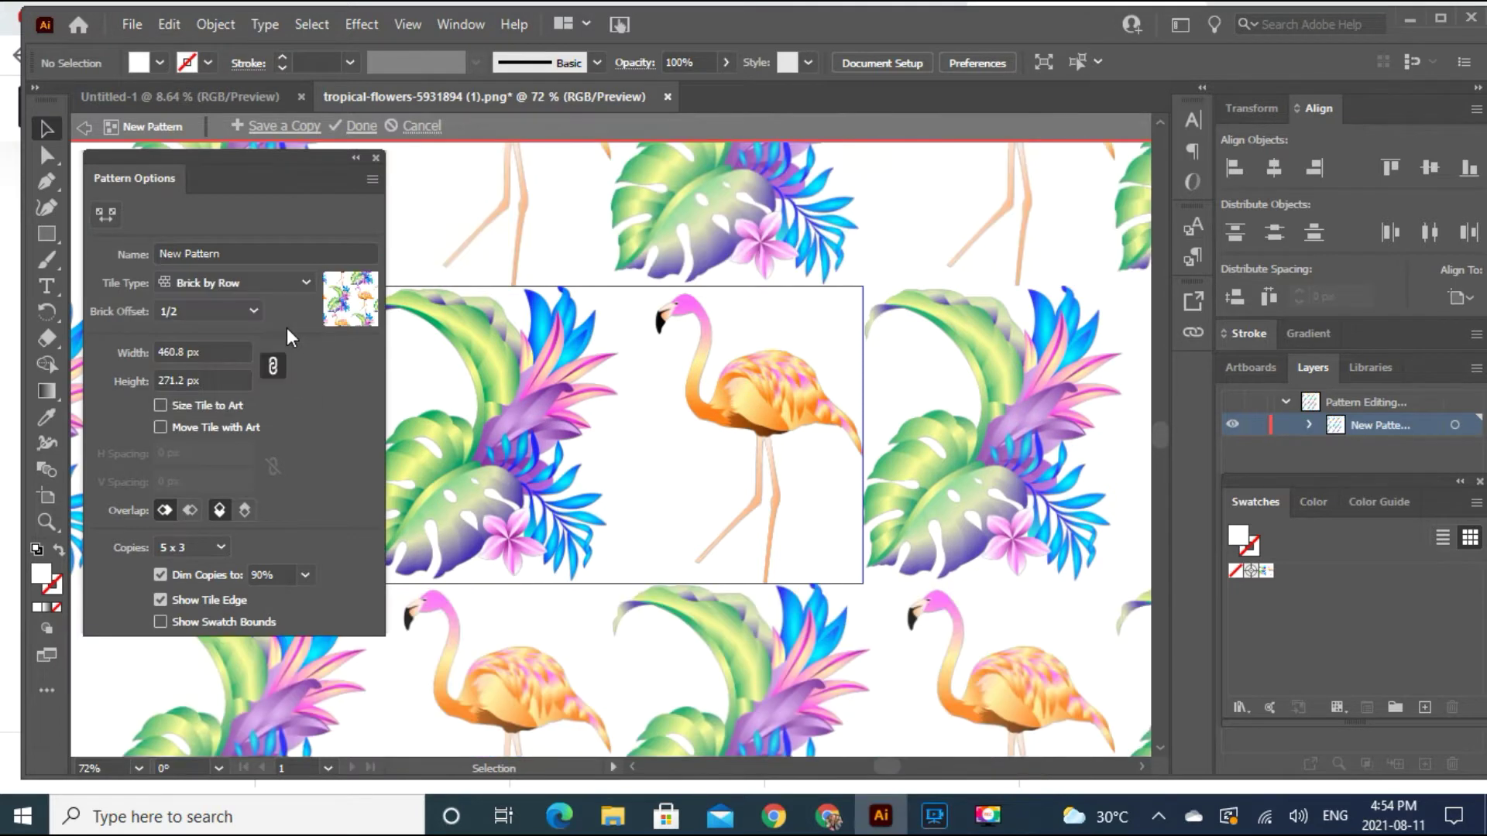
left_click(307, 283)
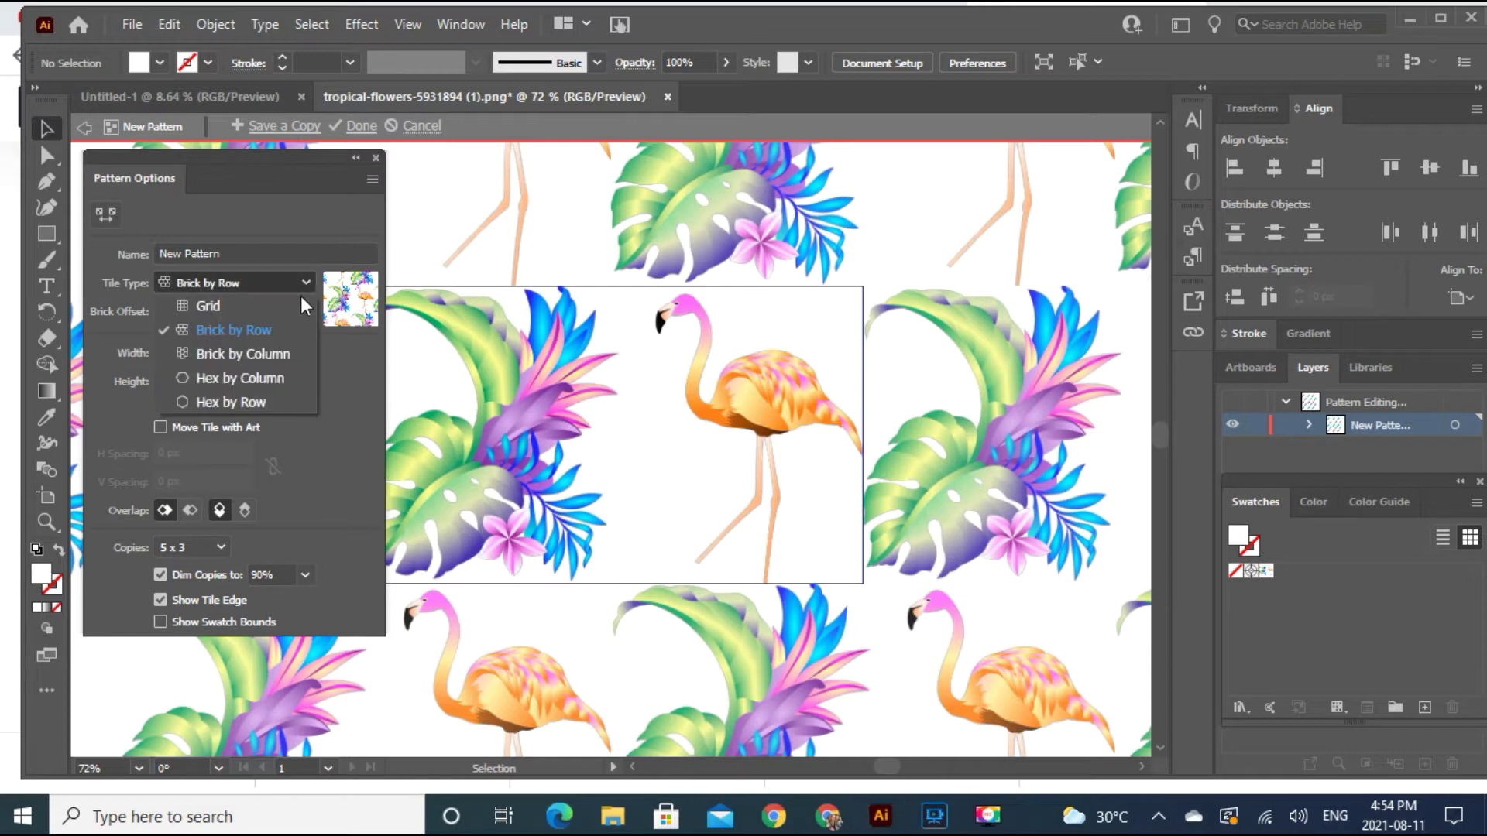
left_click(285, 354)
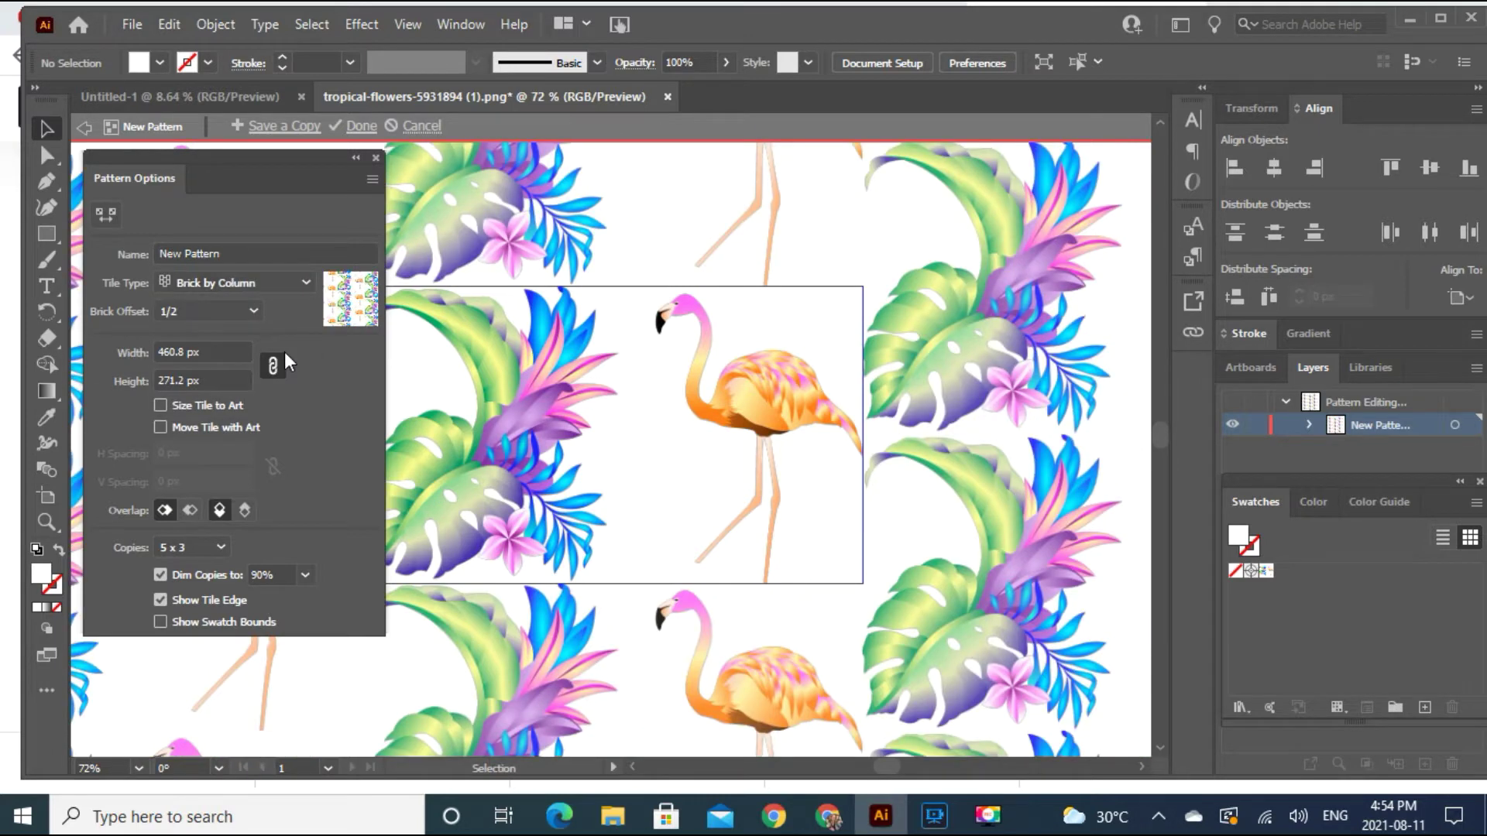
left_click(306, 282)
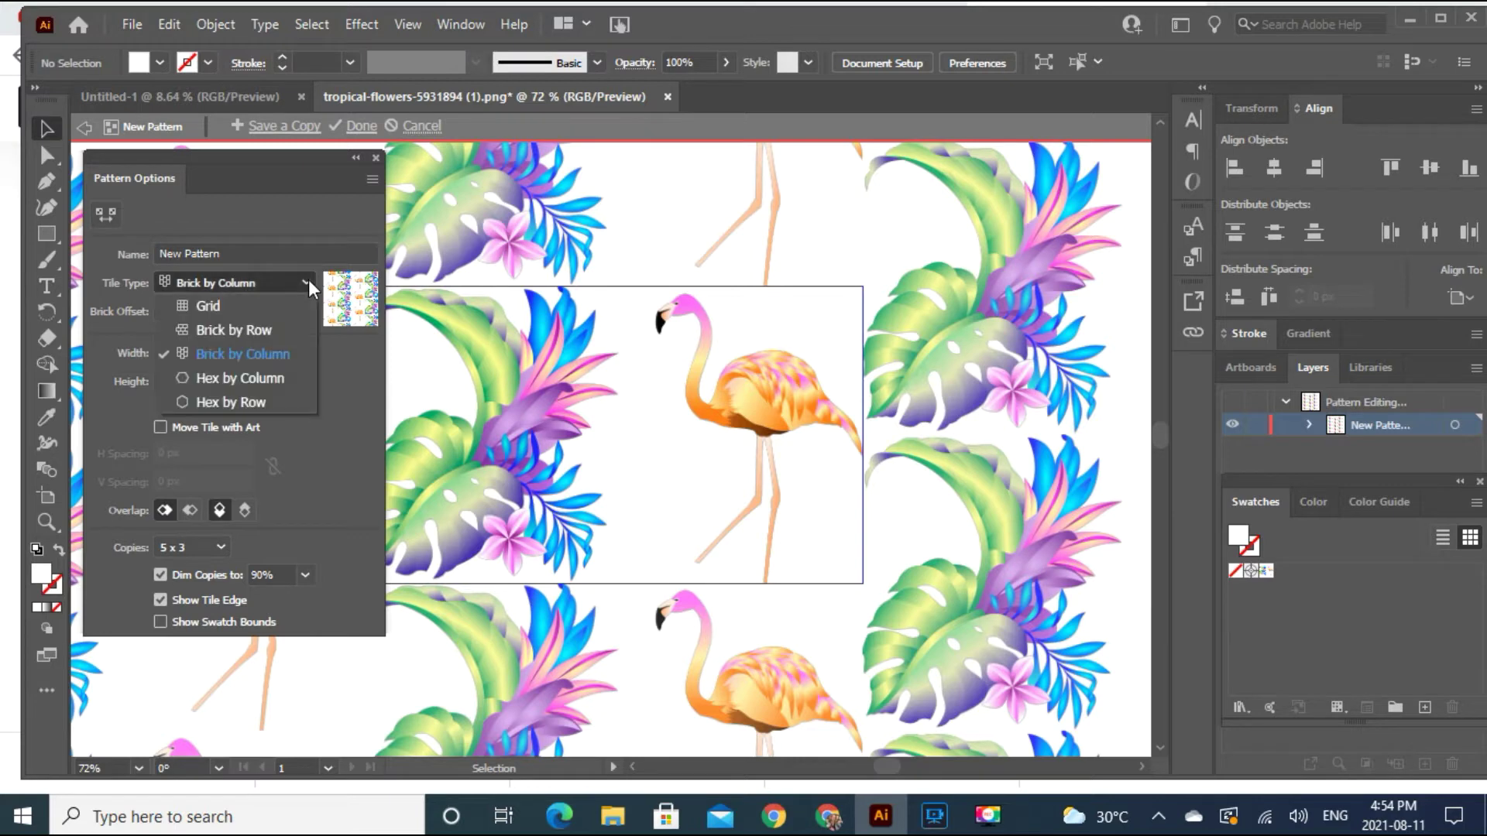
left_click(285, 378)
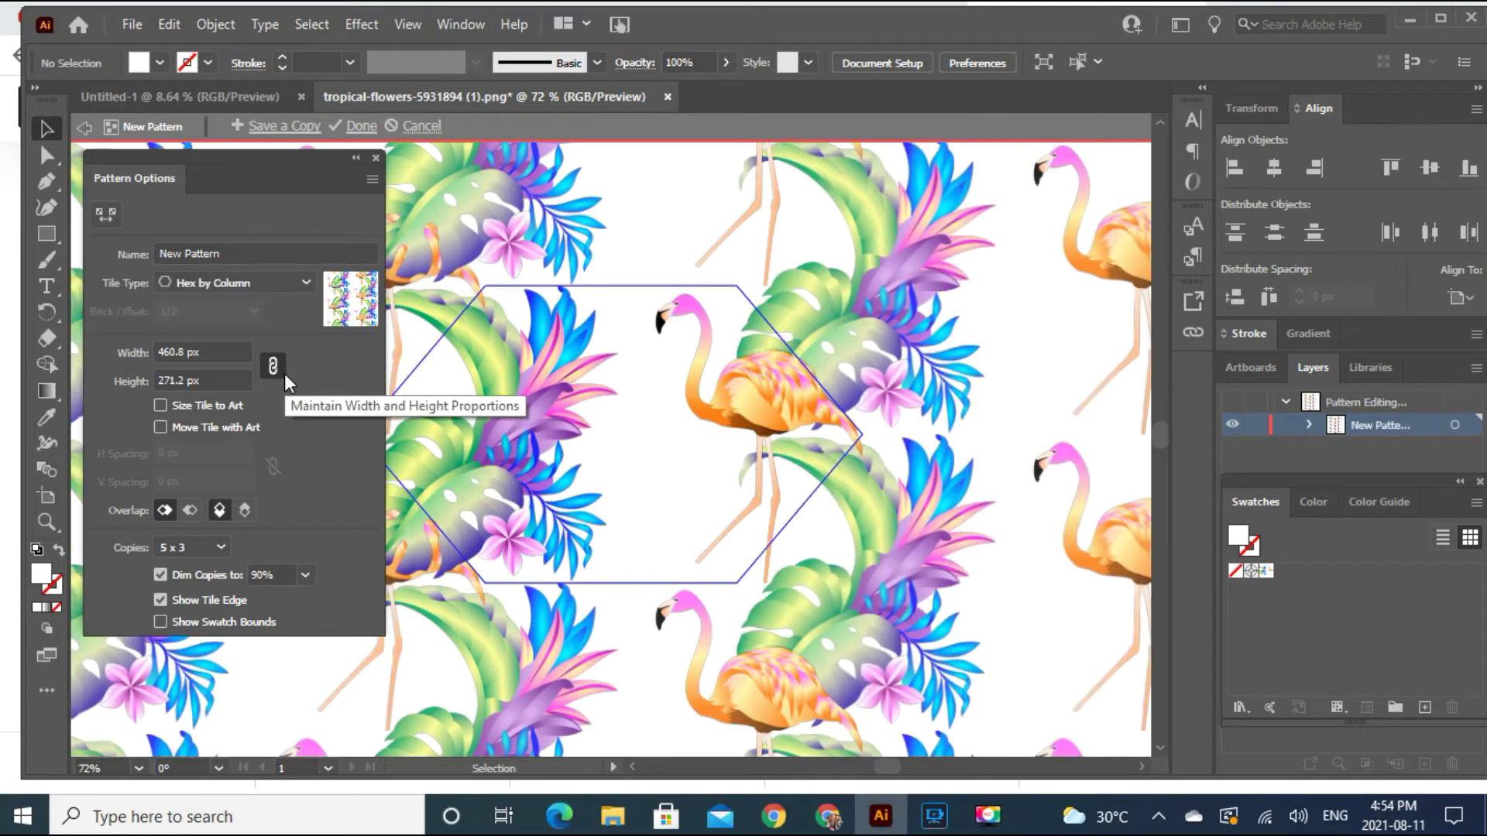
left_click(305, 284)
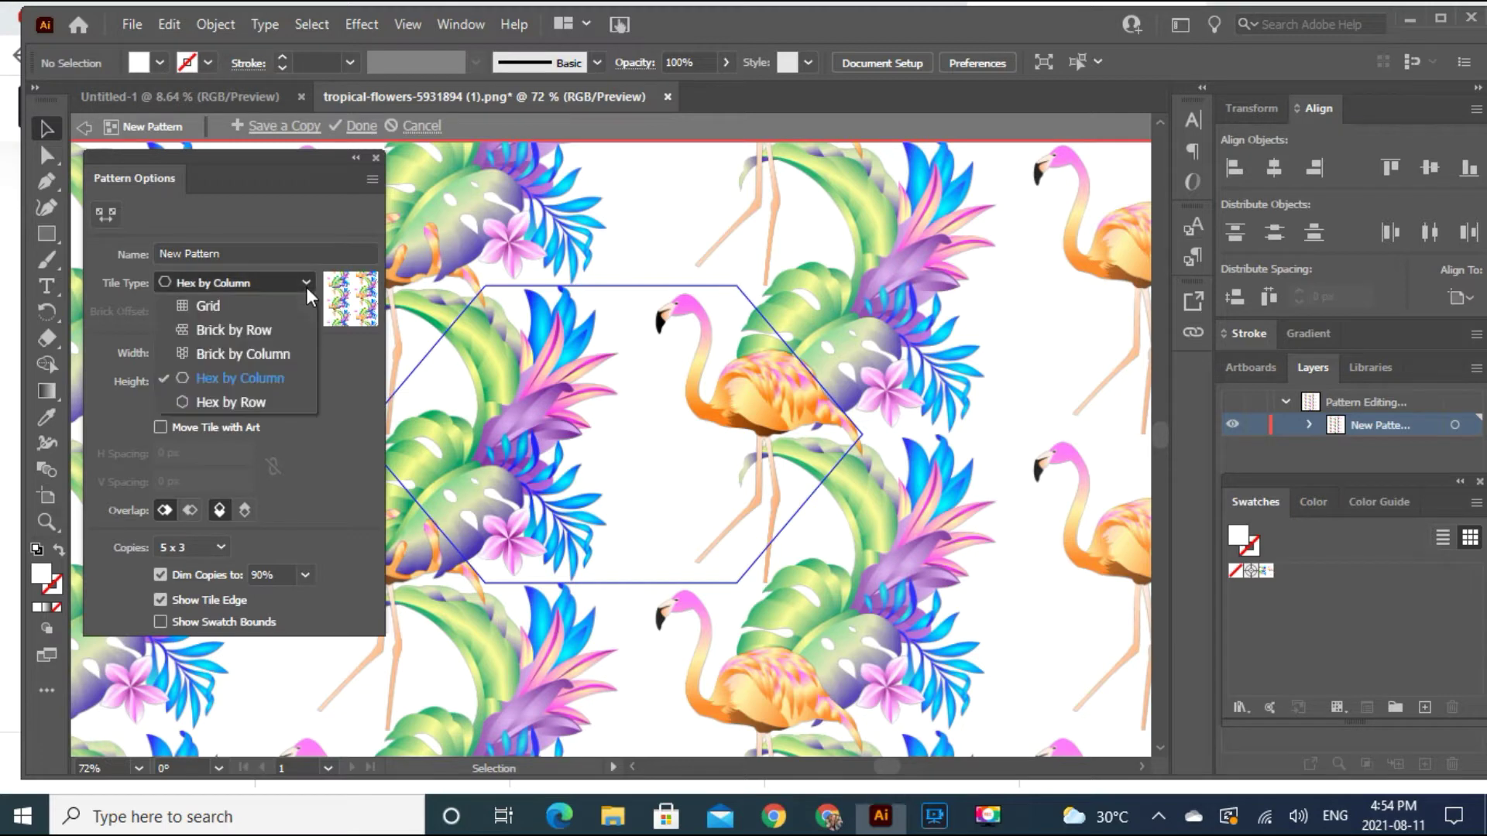
left_click(289, 330)
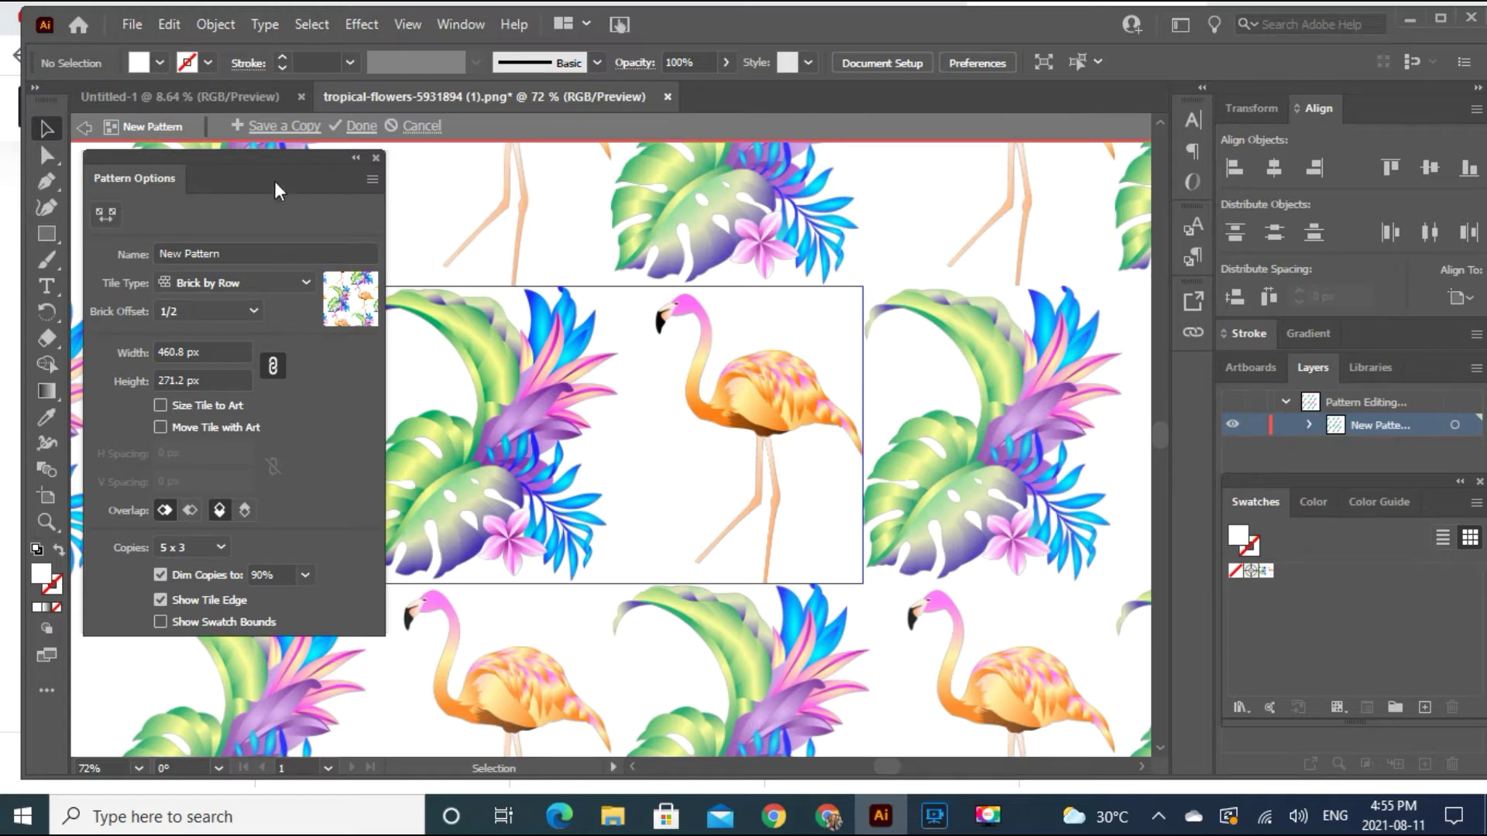
Step: Finish the pattern, apply it as fill, and save swatches as 'tropical-flowers-flamingo 2'
left_click(362, 127)
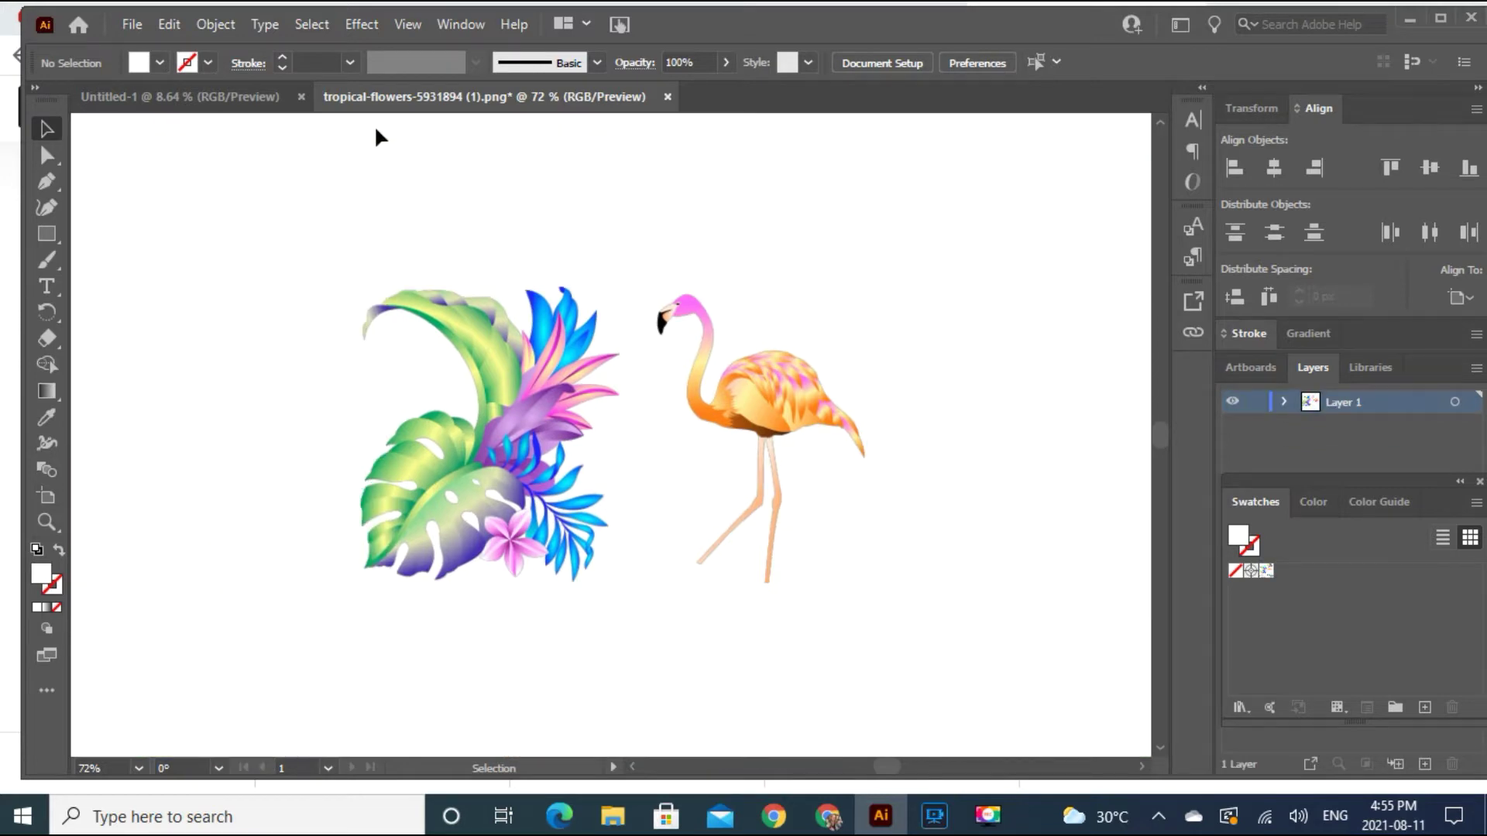
left_click(1266, 572)
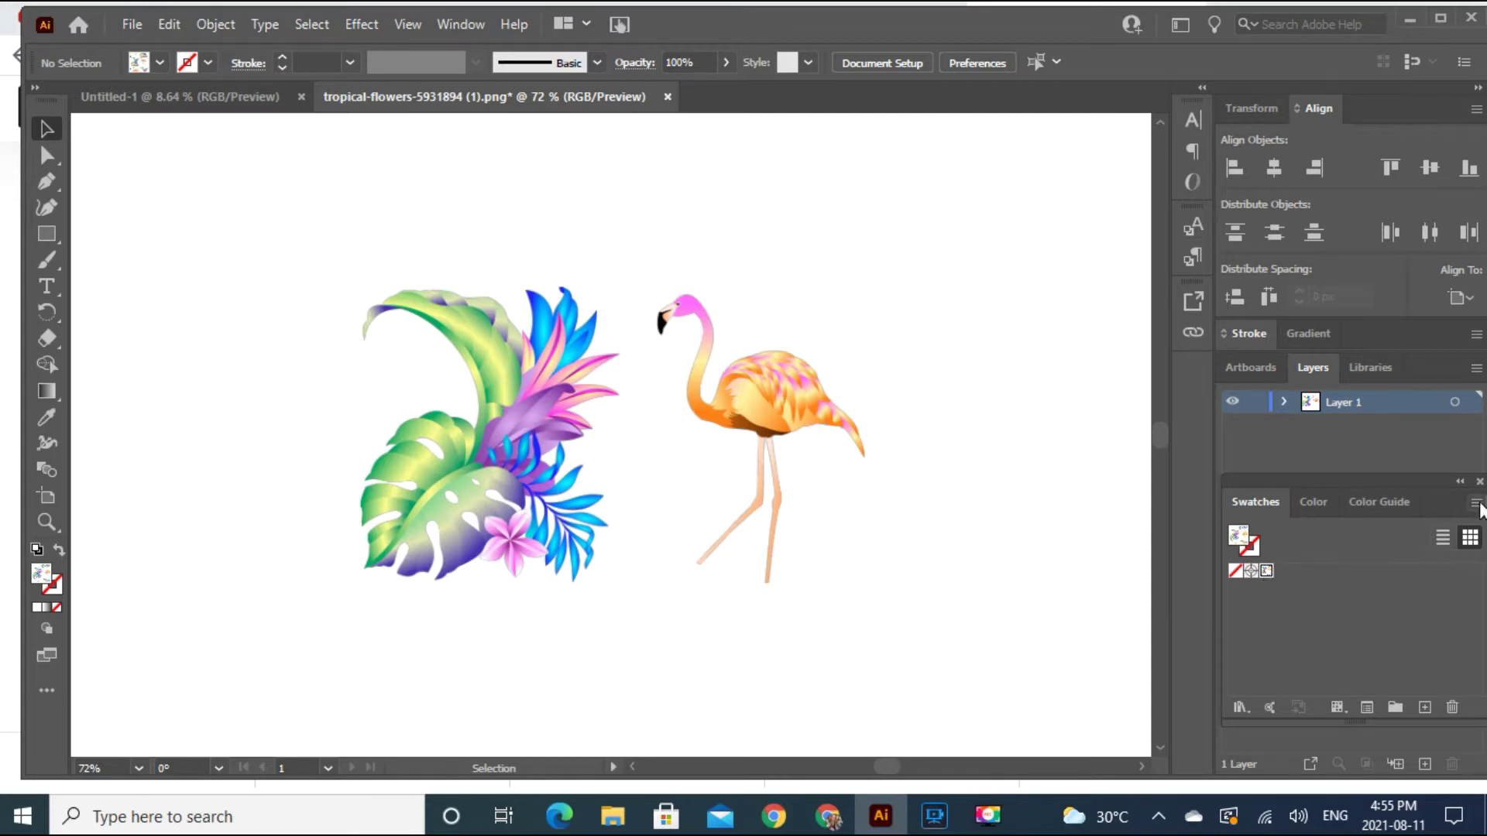
left_click(1477, 504)
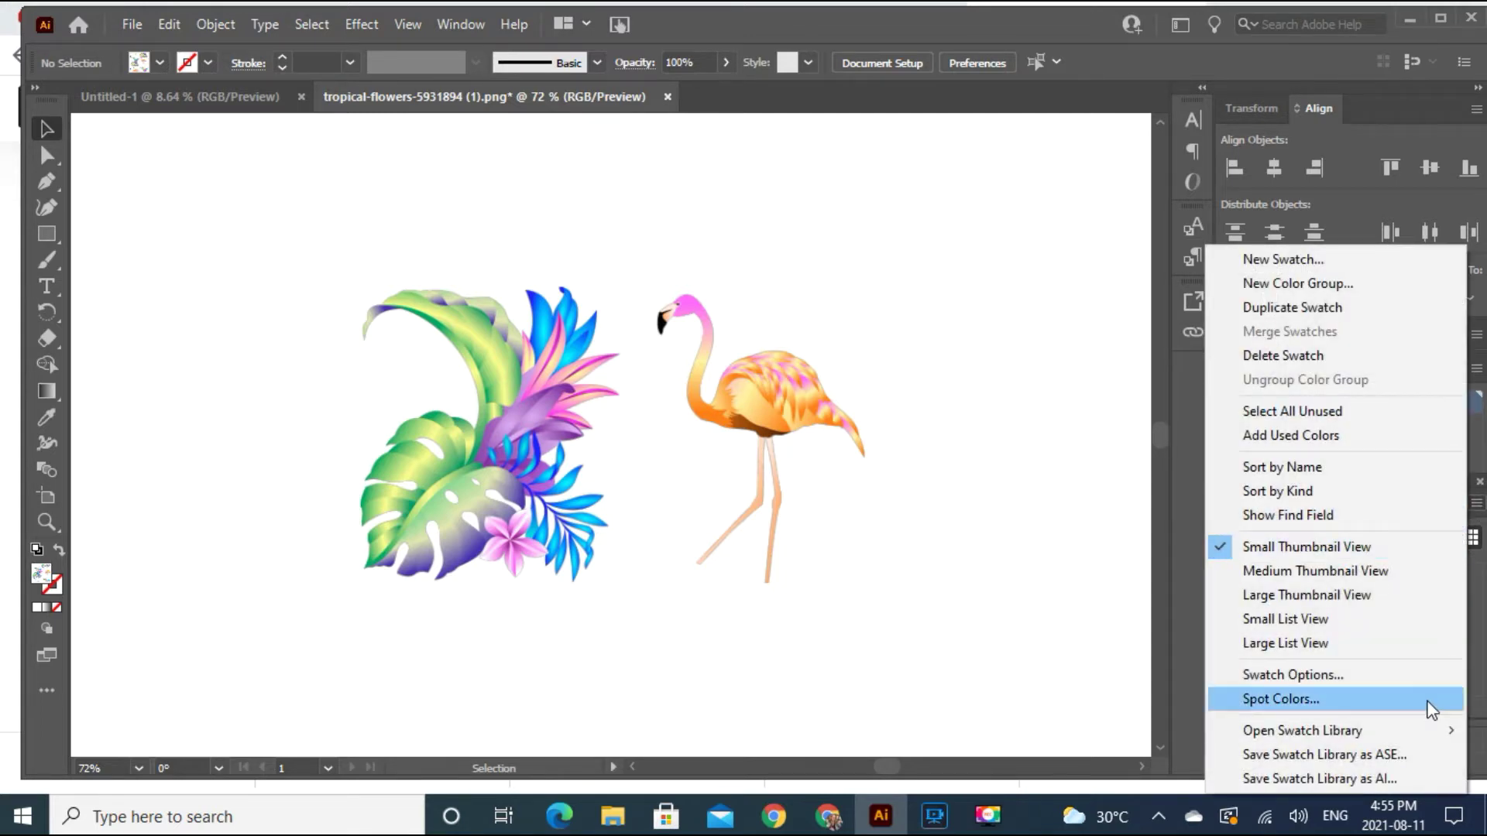
left_click(1408, 776)
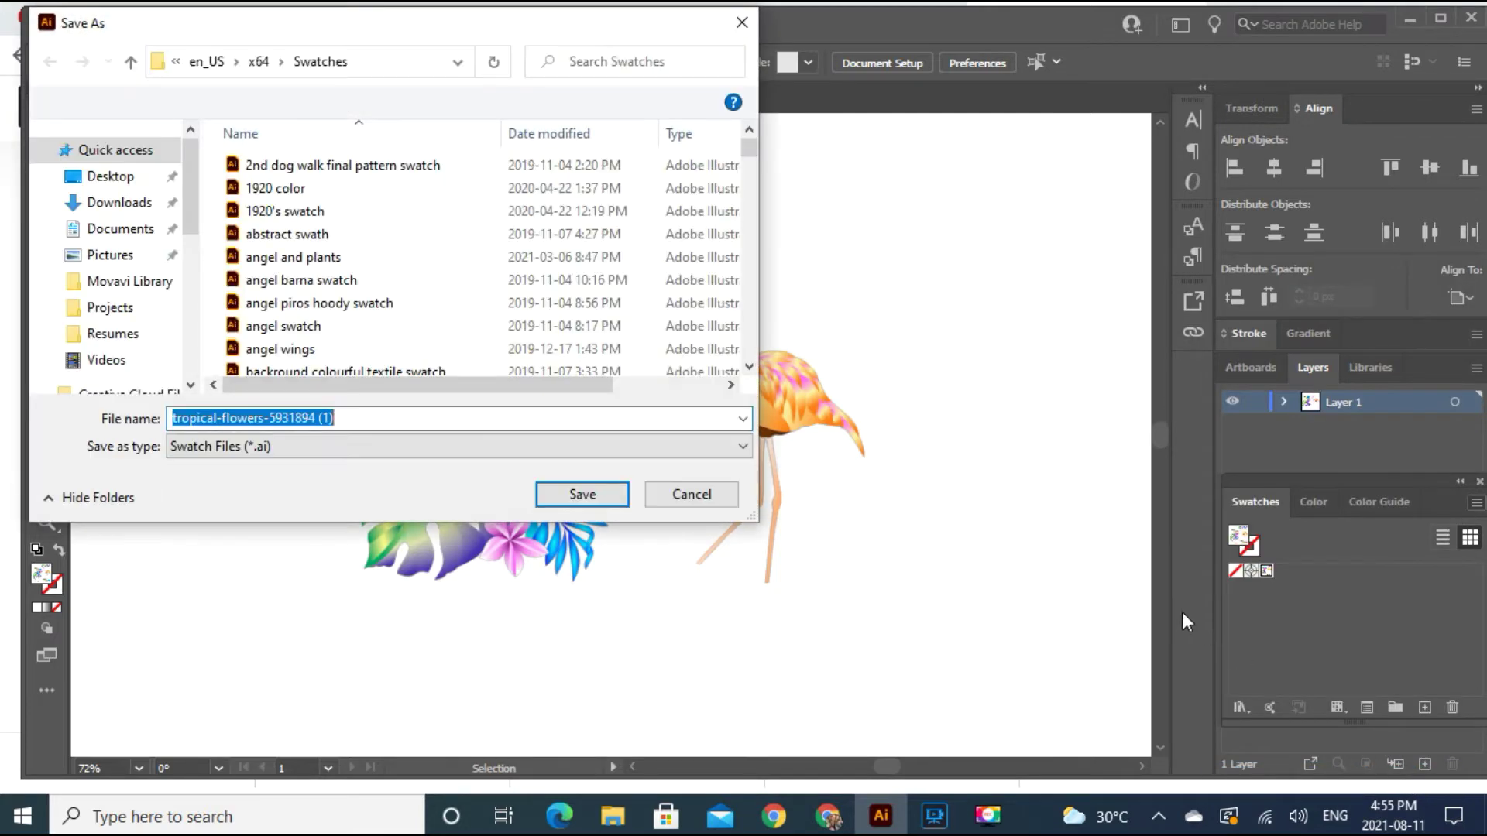
left_click(340, 418)
key("BackSpace")
key("BackSpace")
key("BackSpace")
key("BackSpace")
key("BackSpace")
key("BackSpace")
key("BackSpace")
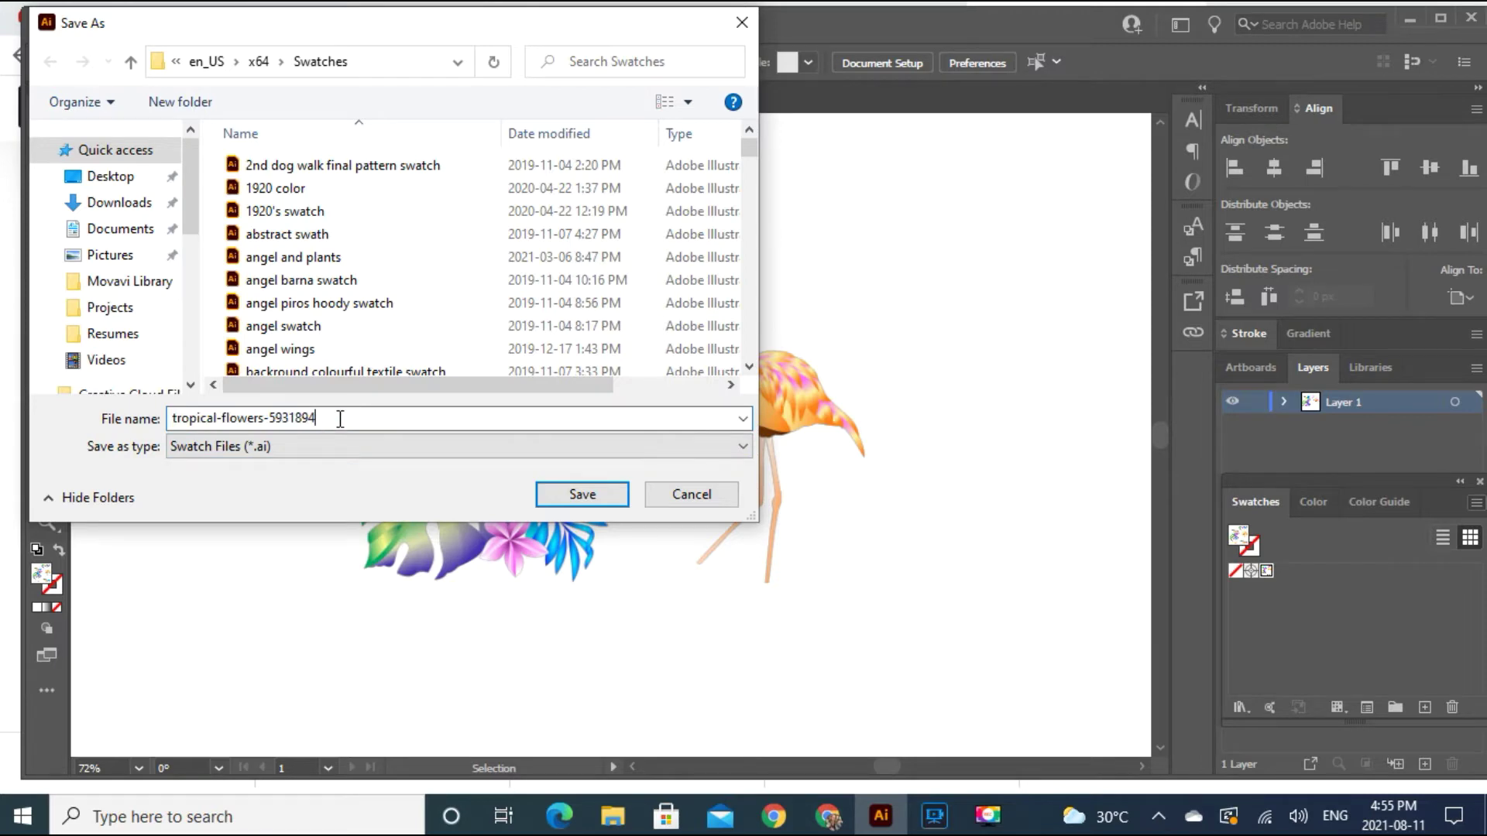
key("BackSpace")
key("BackSpace")
key("BackSpace")
key("BackSpace")
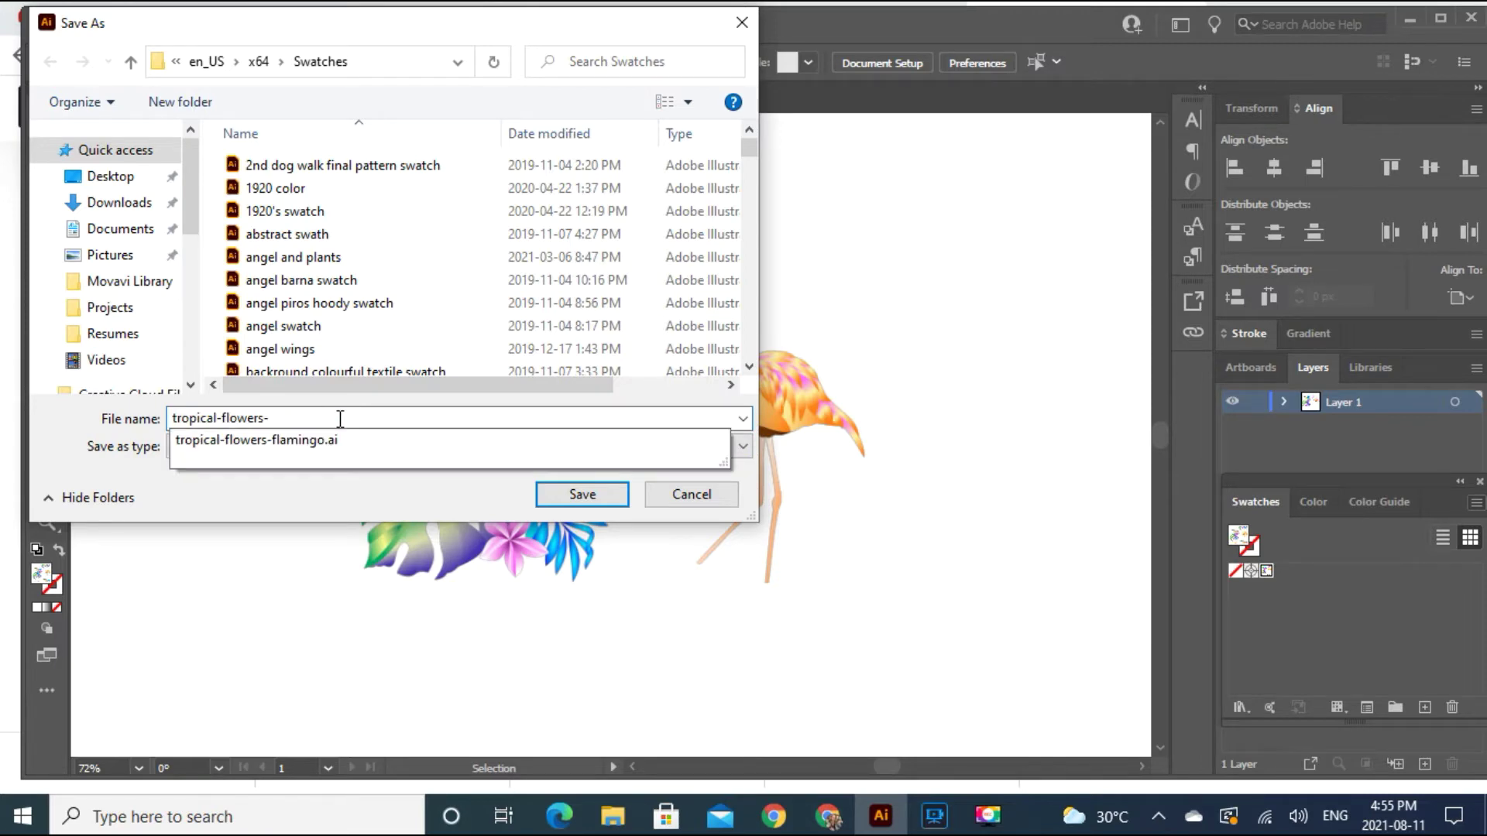
type("flamingo ")
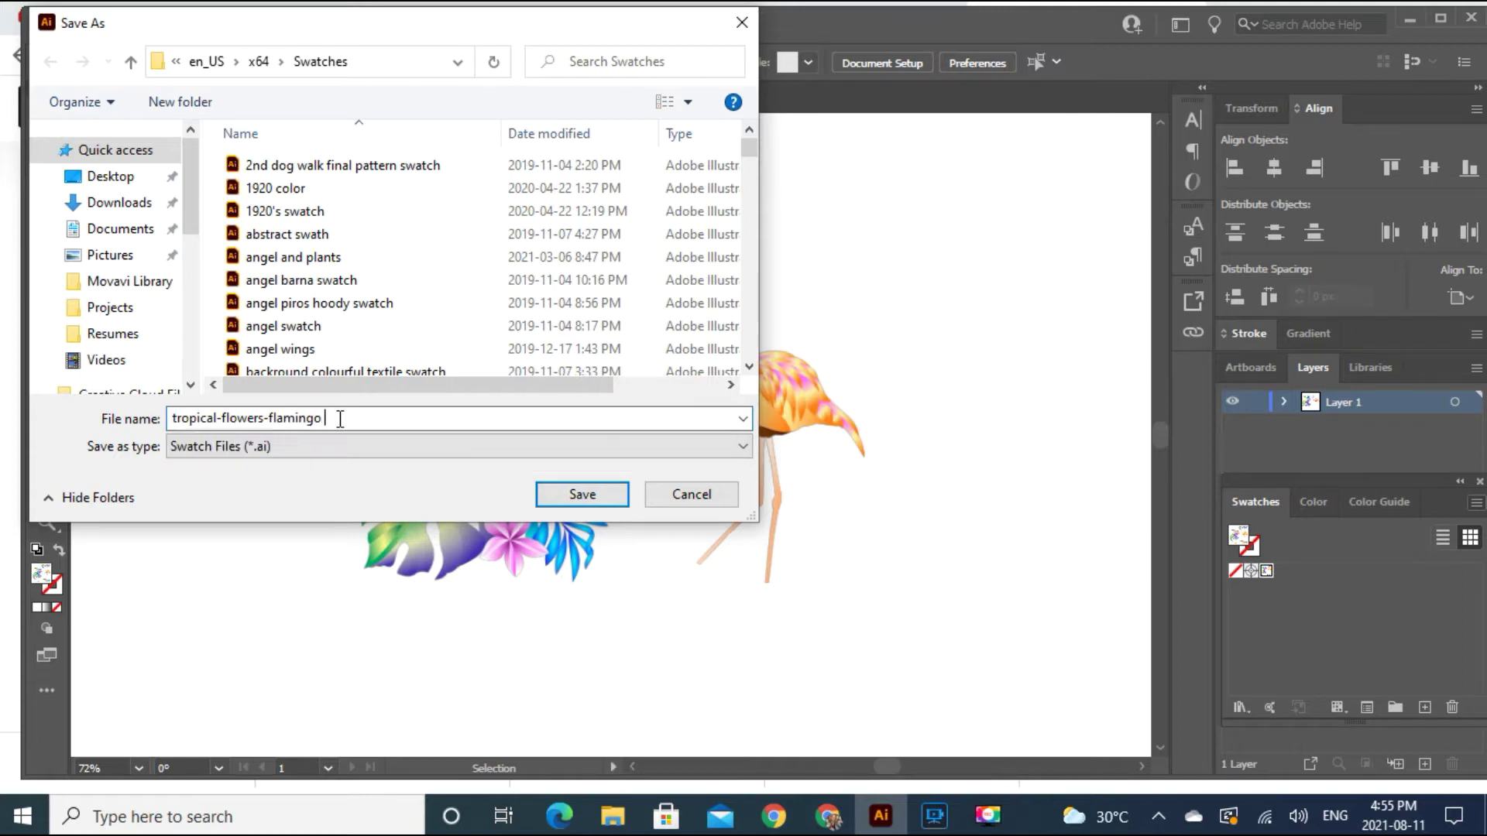
type("2")
left_click(564, 494)
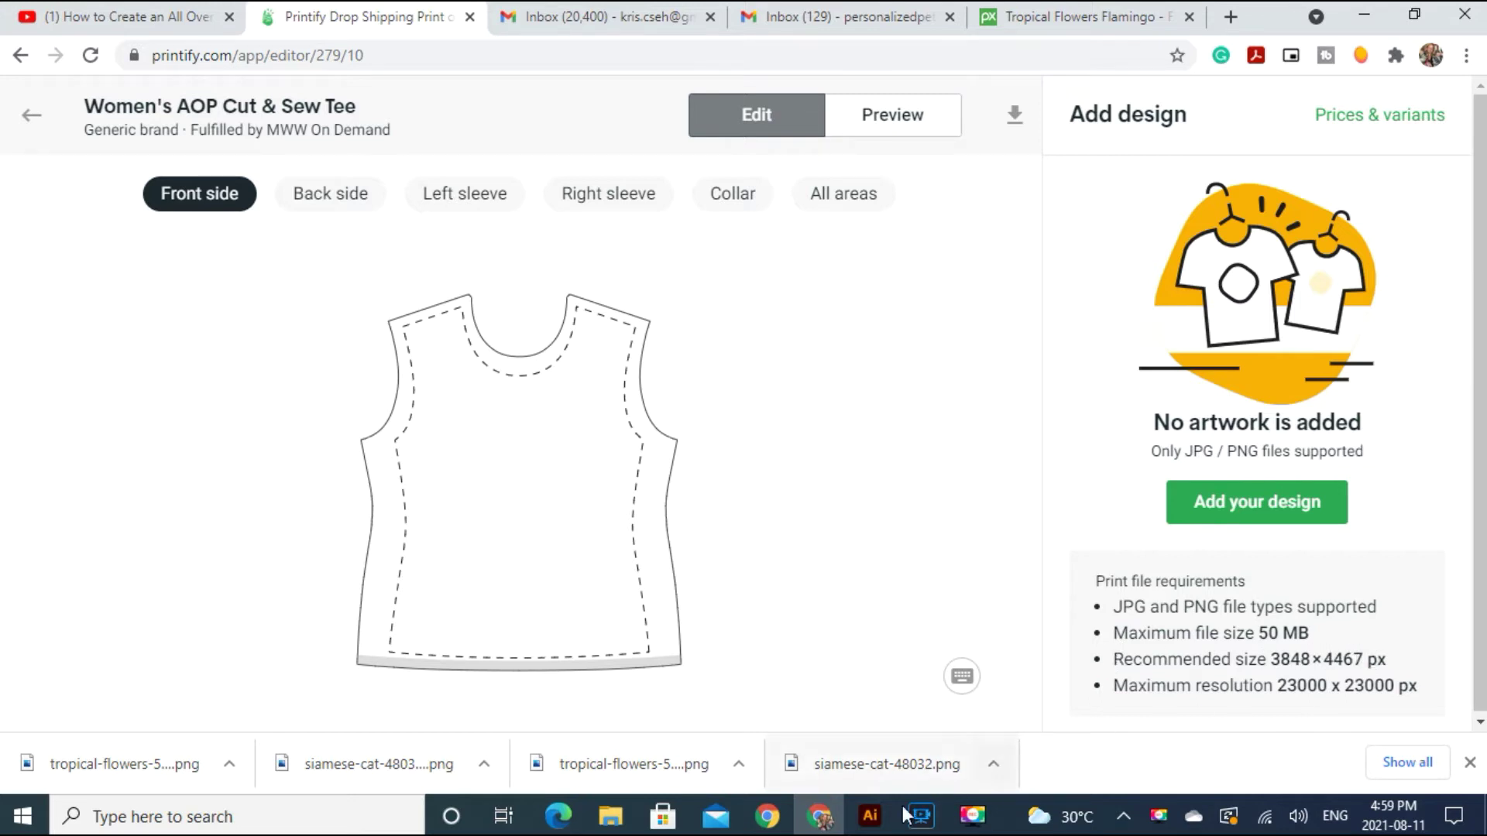
Step: Create a new 3848 × 4467 px Print-preset document in Illustrator
left_click(870, 819)
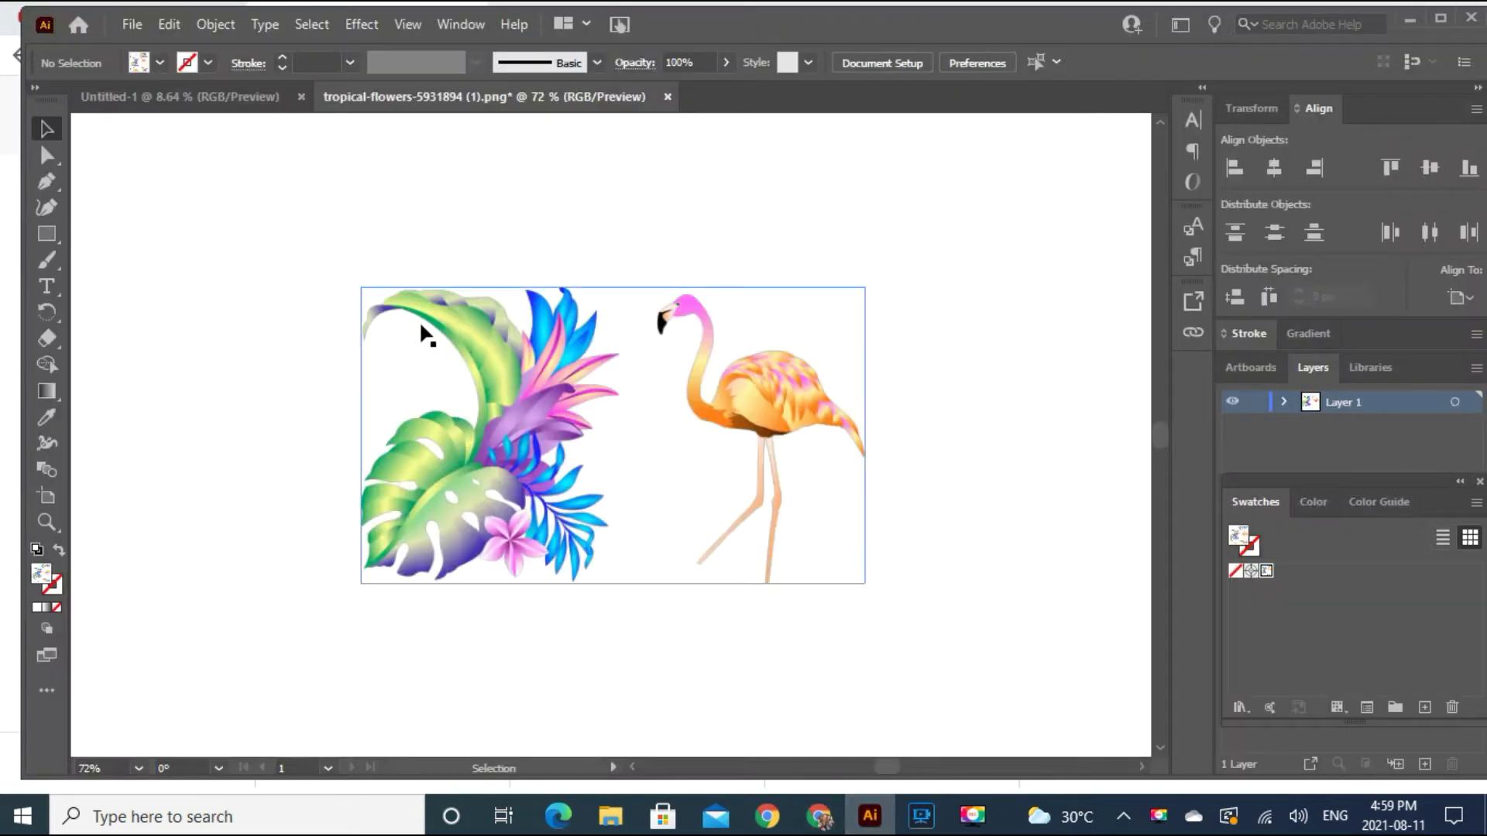
left_click(128, 25)
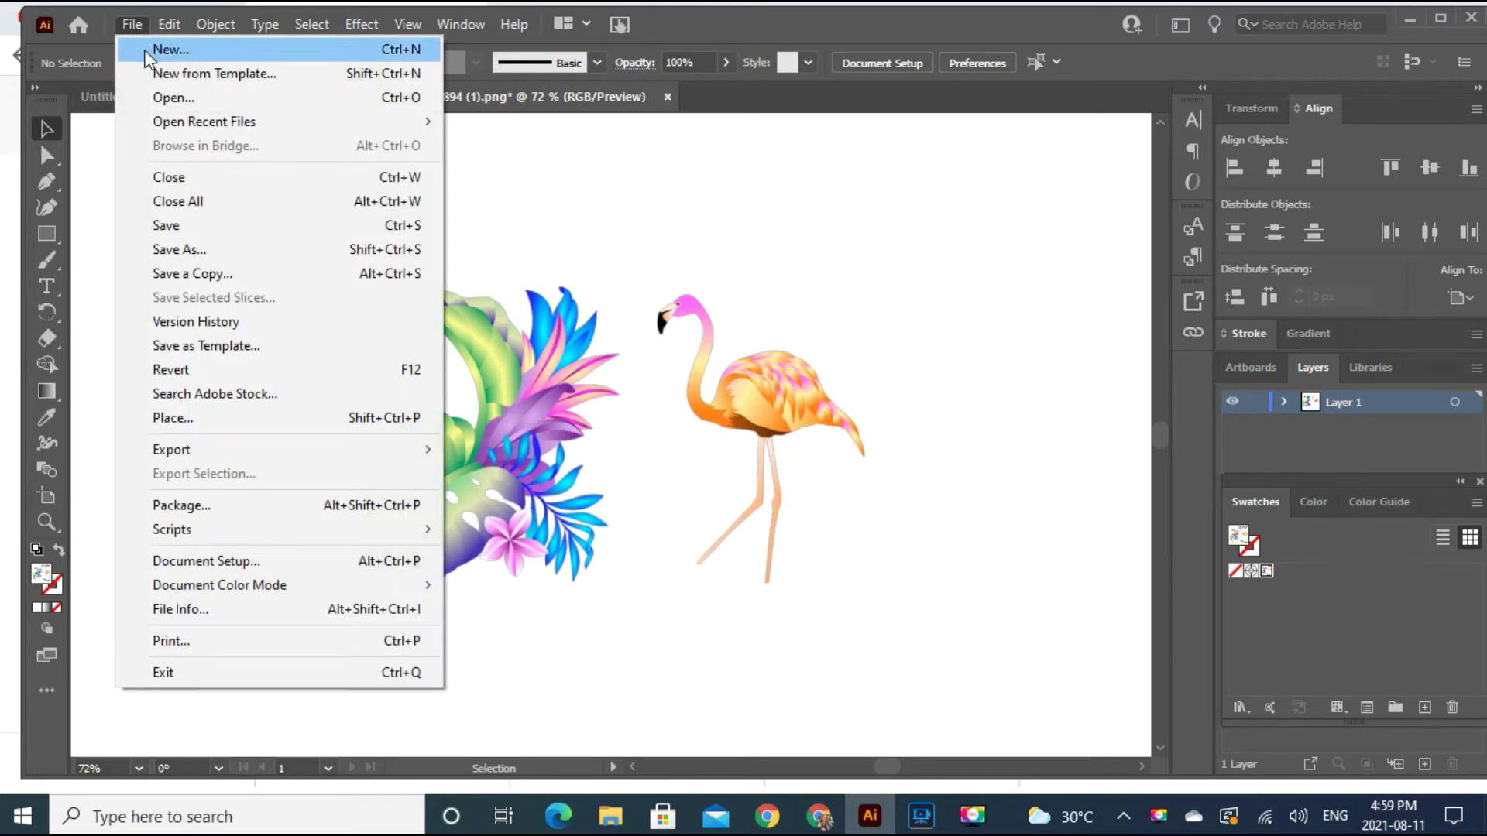
left_click(144, 50)
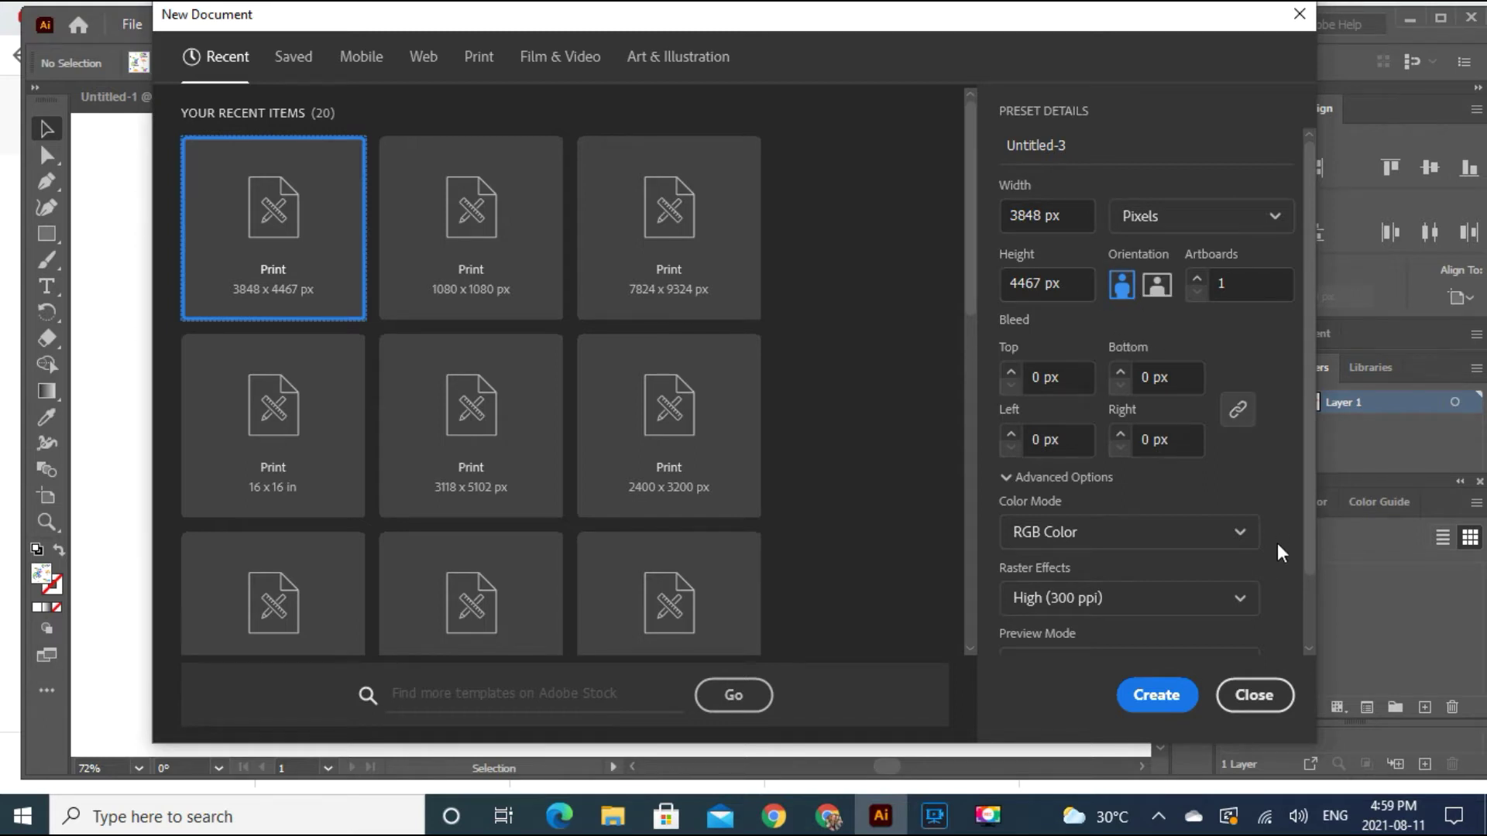
left_click(1156, 695)
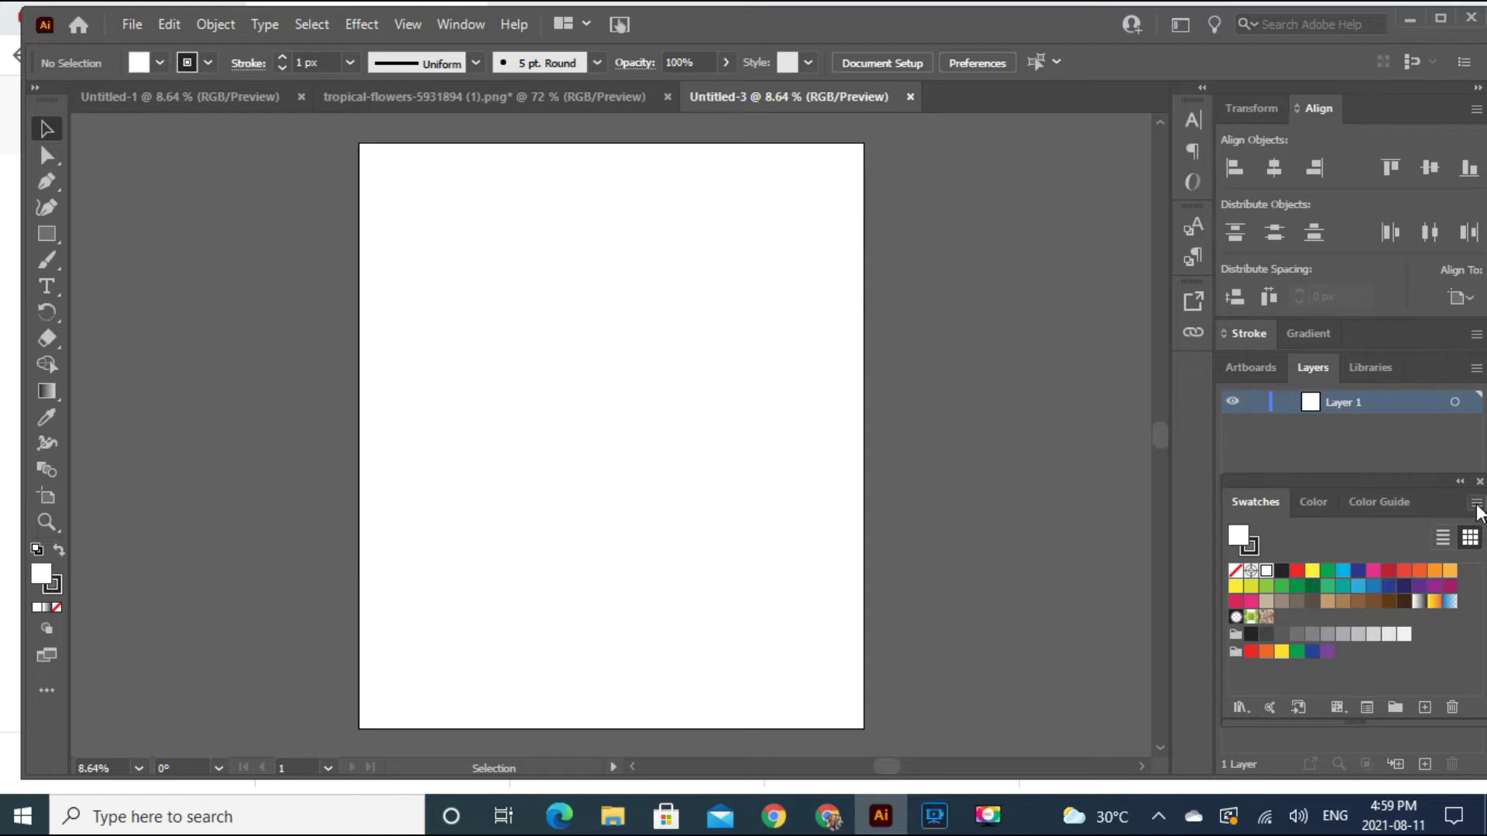
left_click(1475, 503)
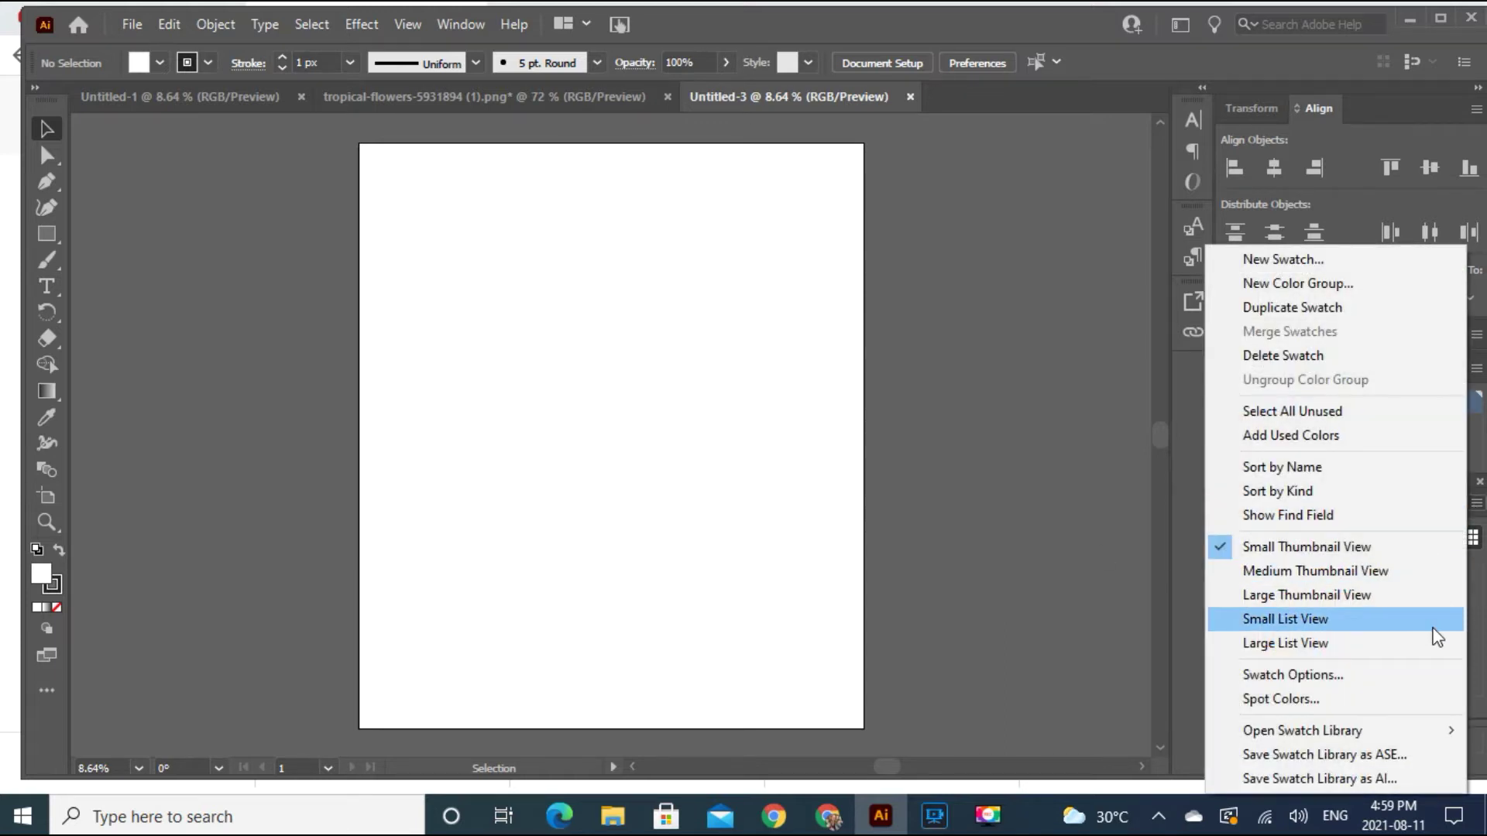
Step: Load the user-defined tropical-flowers-flamingo 2 library and add its New Pattern swatch
mouse_move(1432, 729)
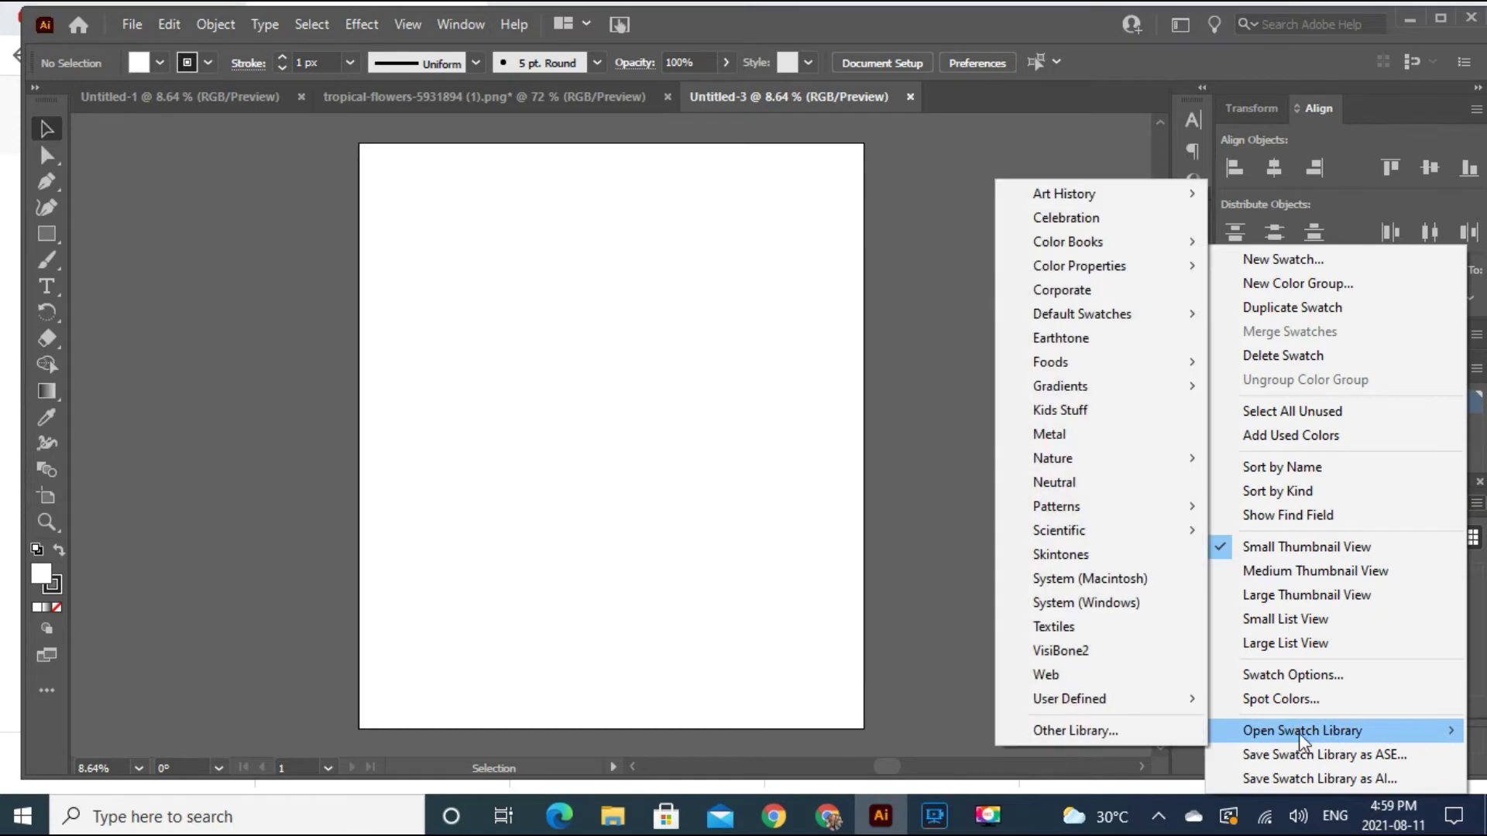
mouse_move(1196, 706)
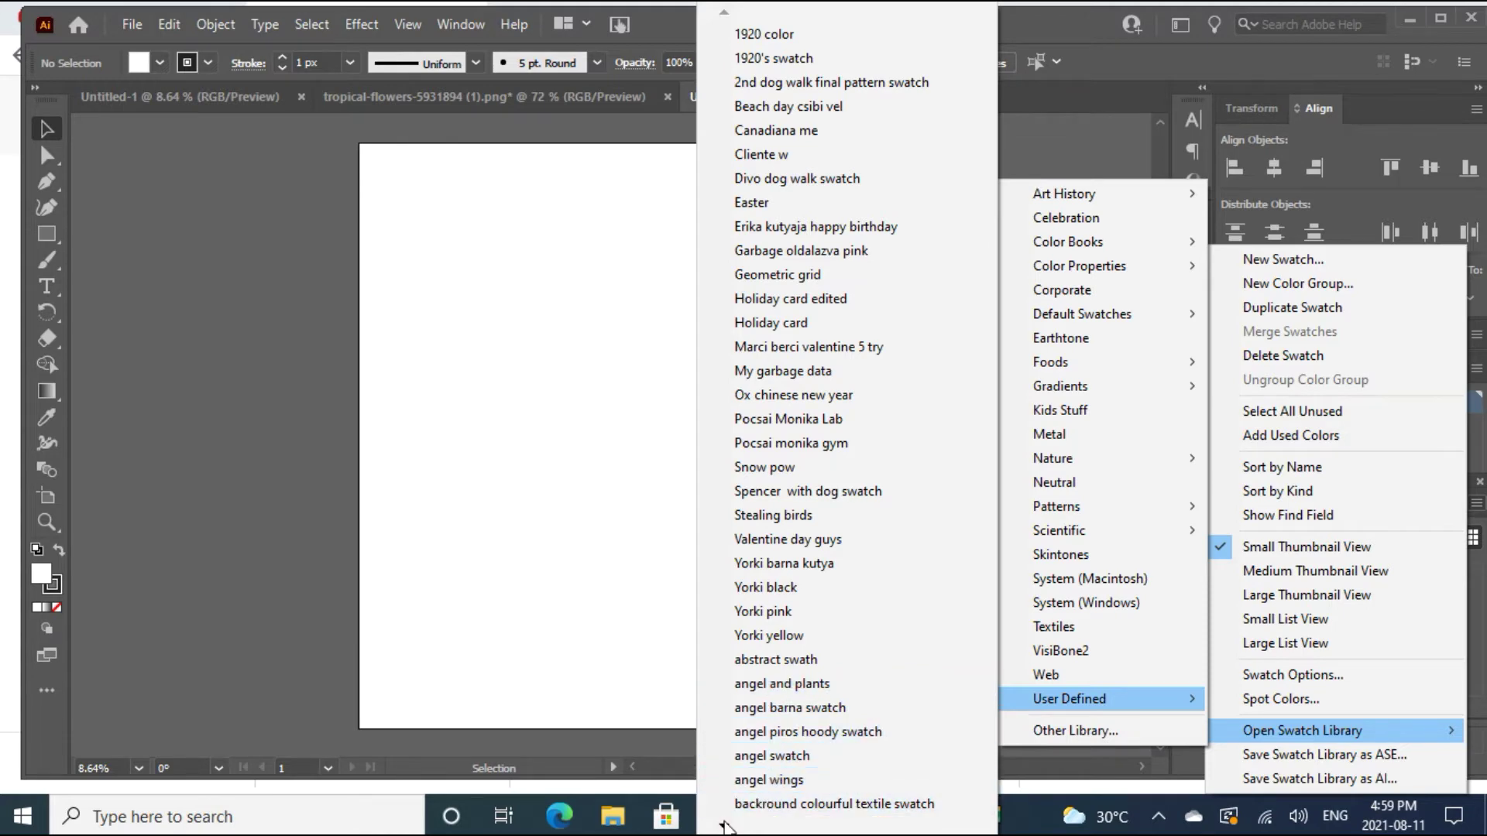
mouse_move(726, 827)
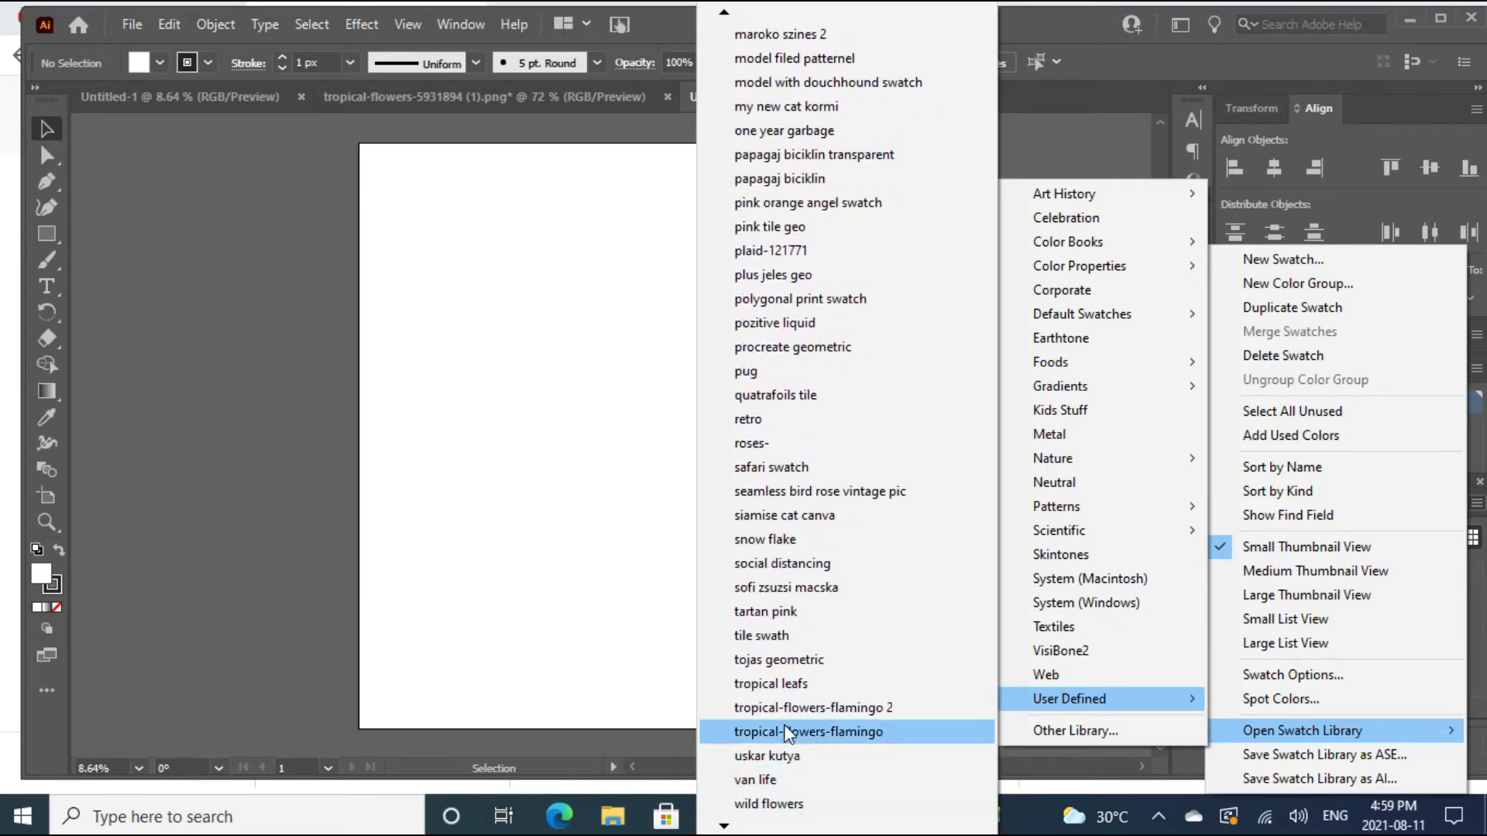
left_click(805, 708)
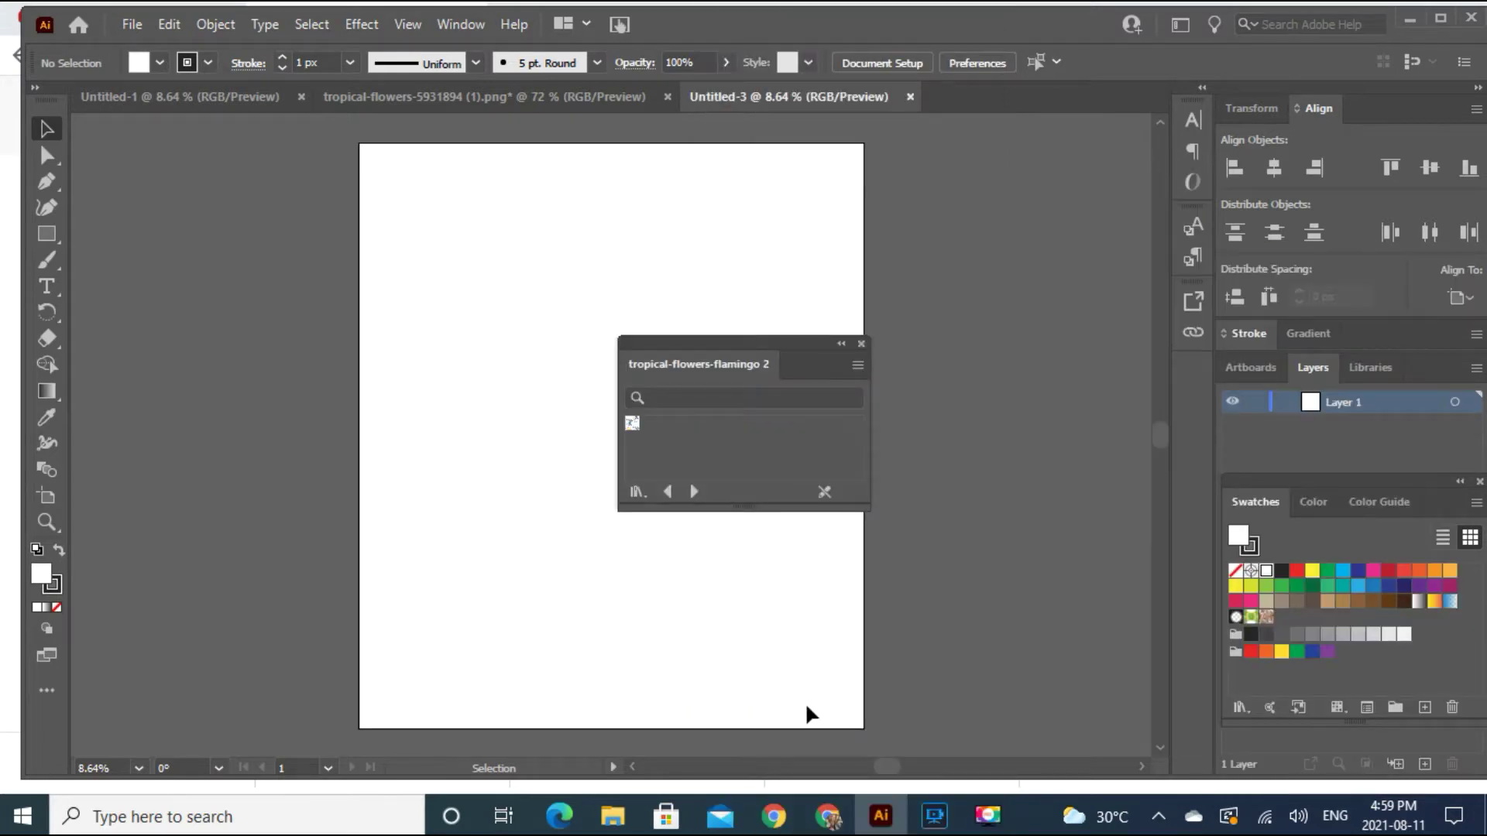
left_click(633, 424)
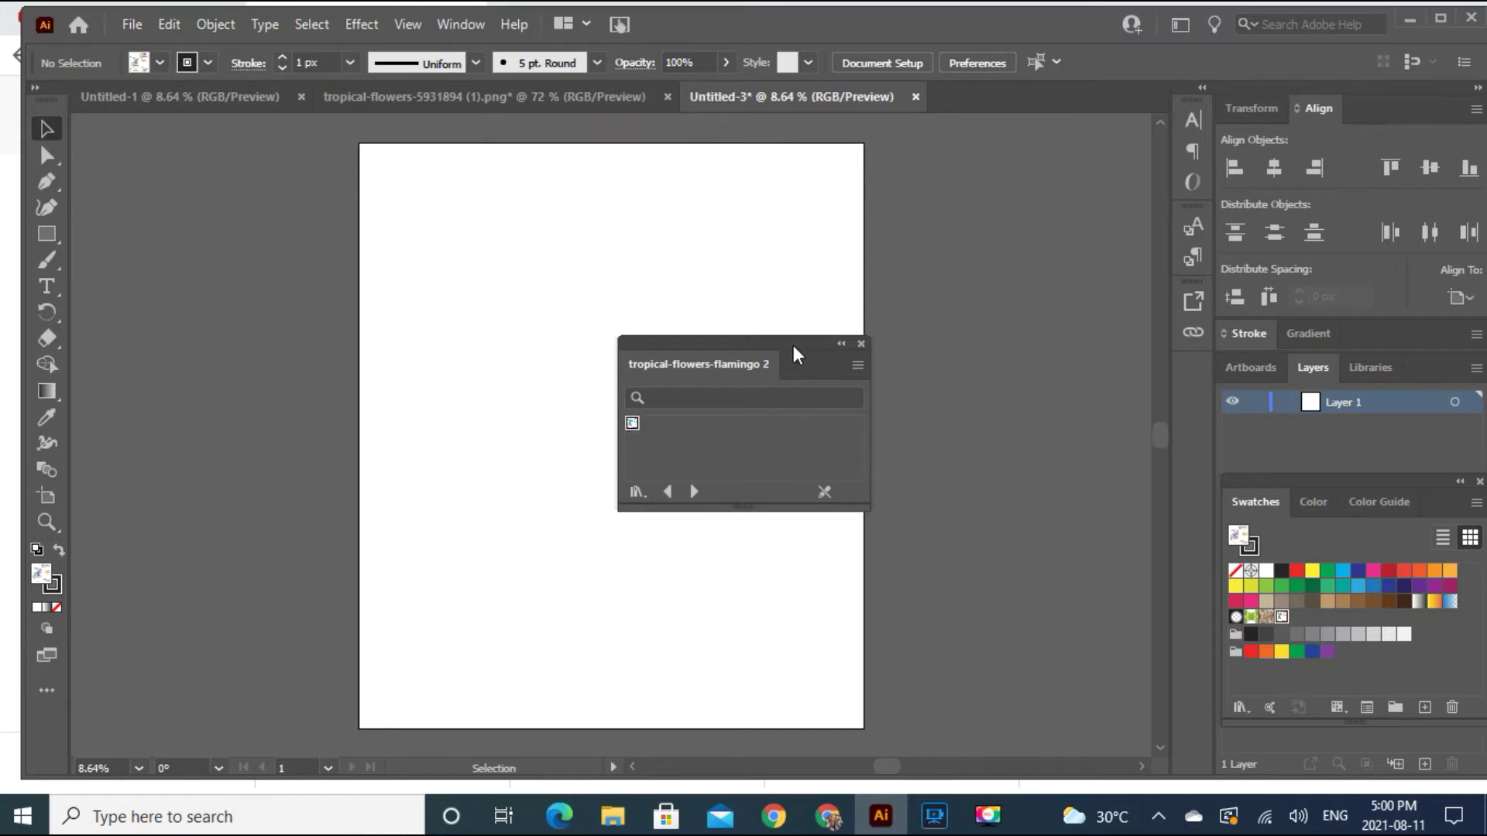
Step: Set stroke to None and draw a flamingo-pattern rectangle spanning the whole artboard
left_click_drag(794, 347, 1057, 326)
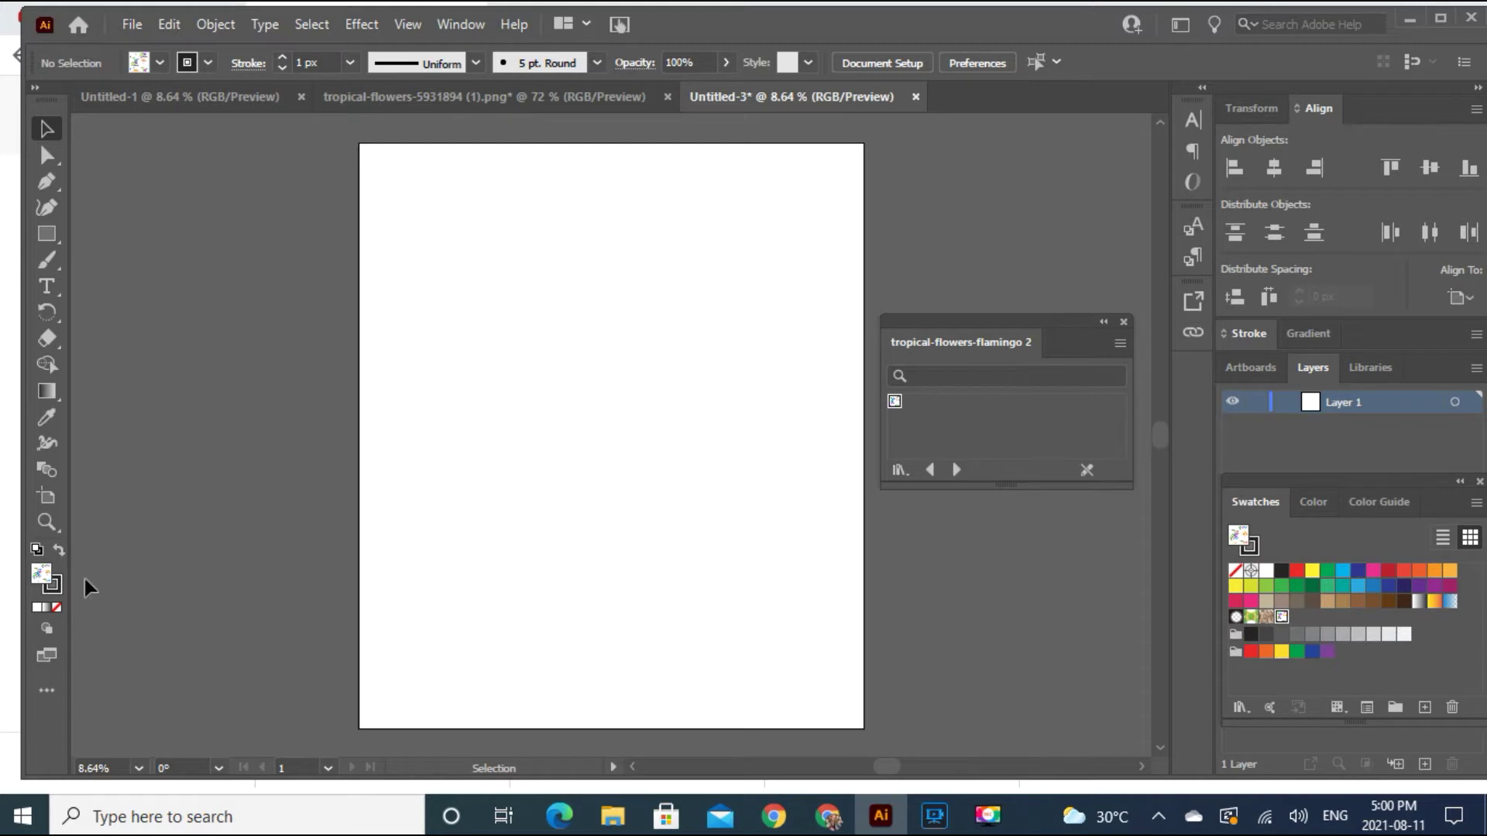
left_click(55, 590)
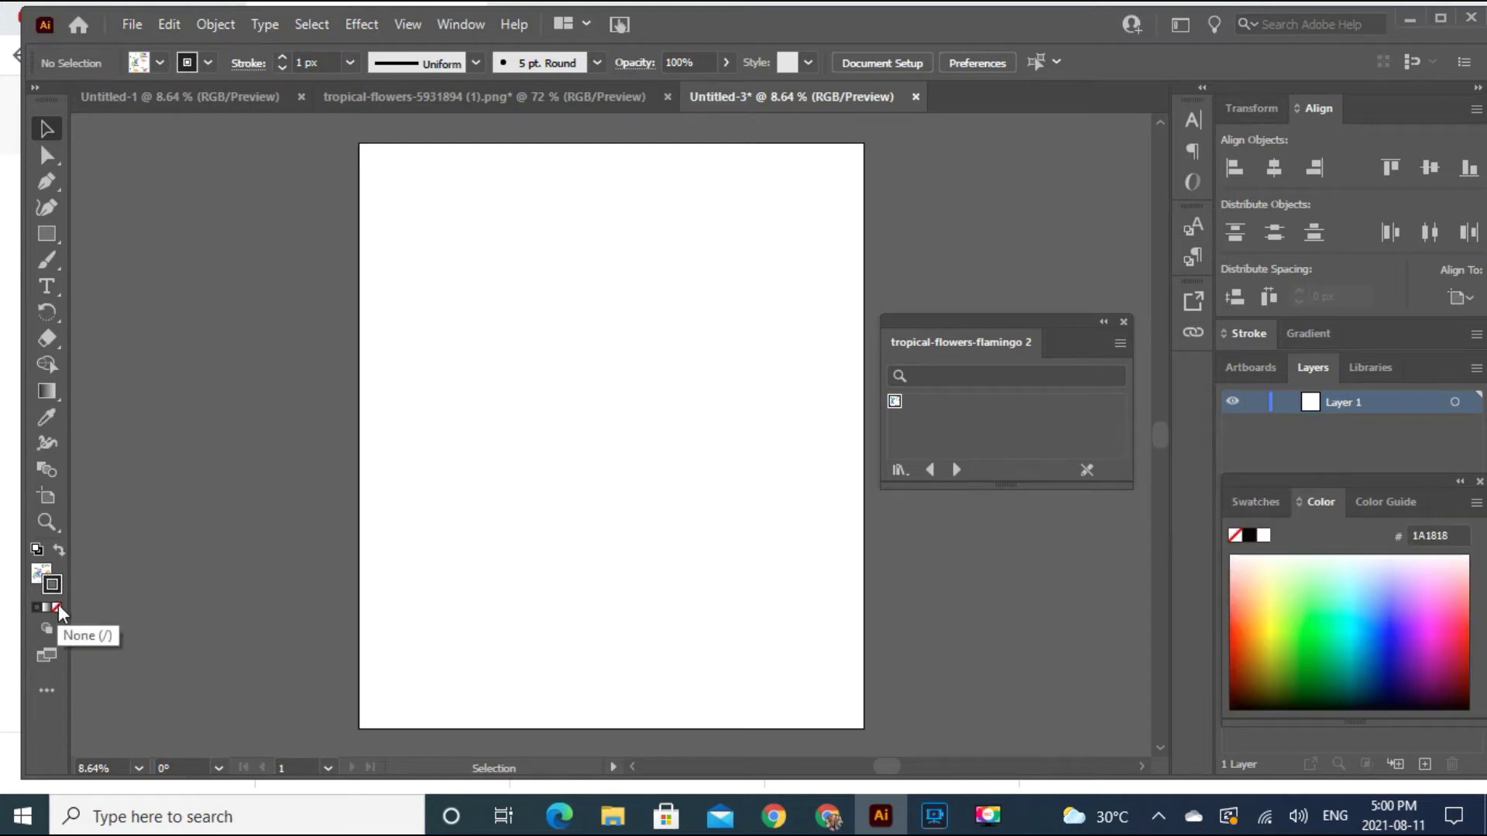
left_click(58, 608)
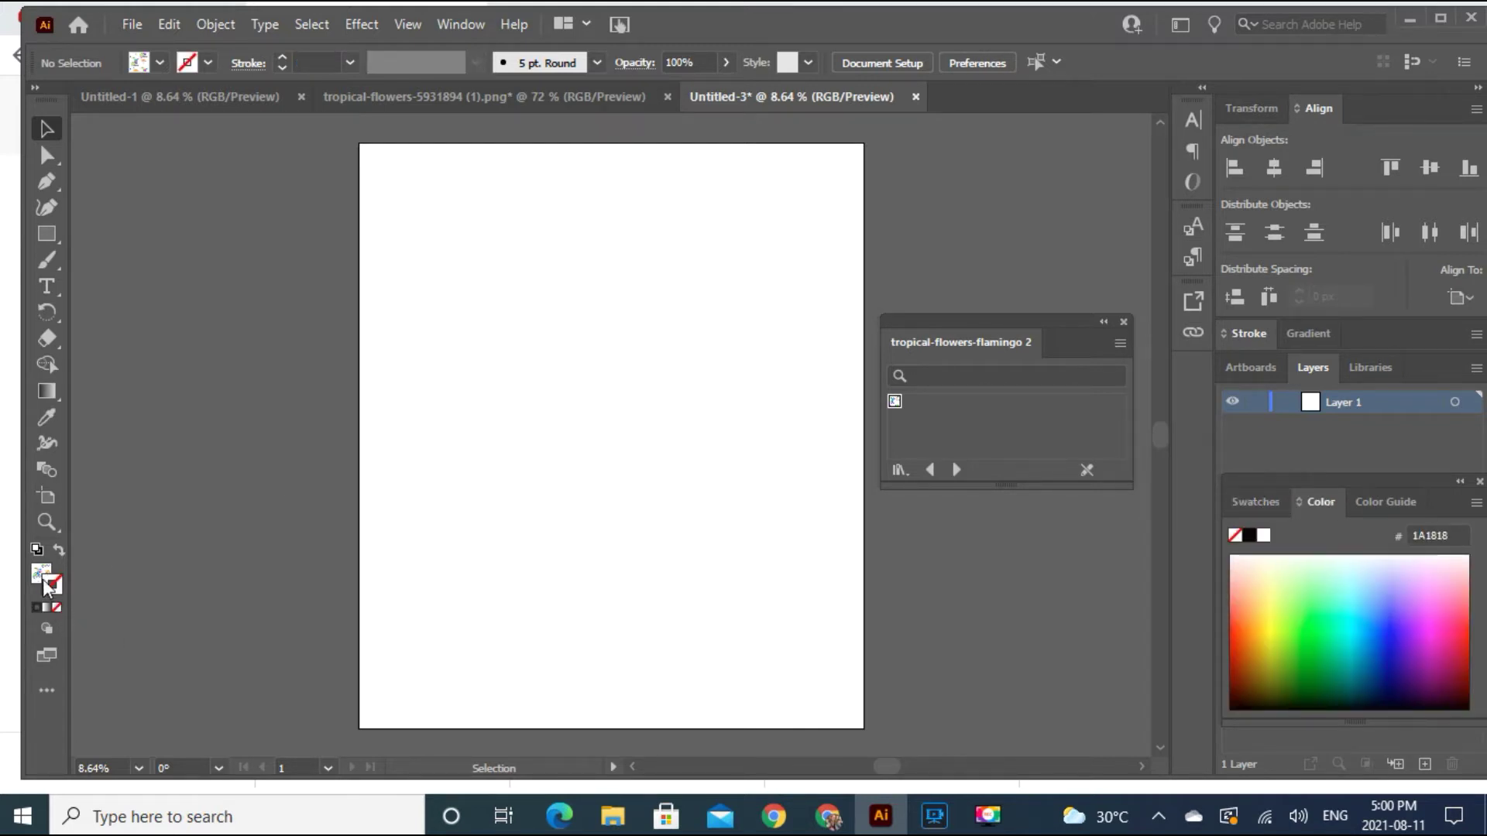
left_click(41, 575)
left_click(45, 235)
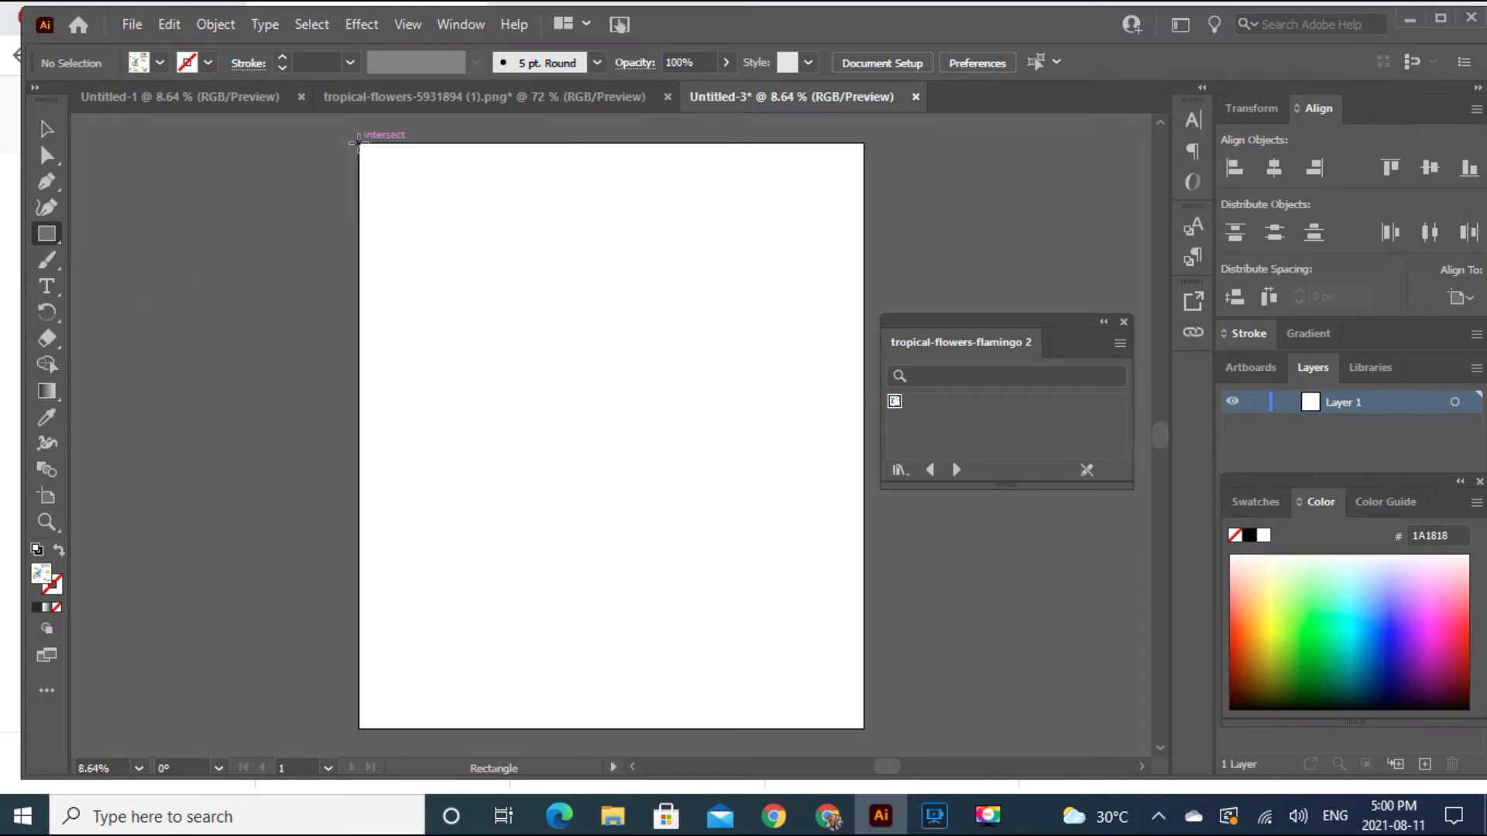
left_click_drag(356, 142, 864, 728)
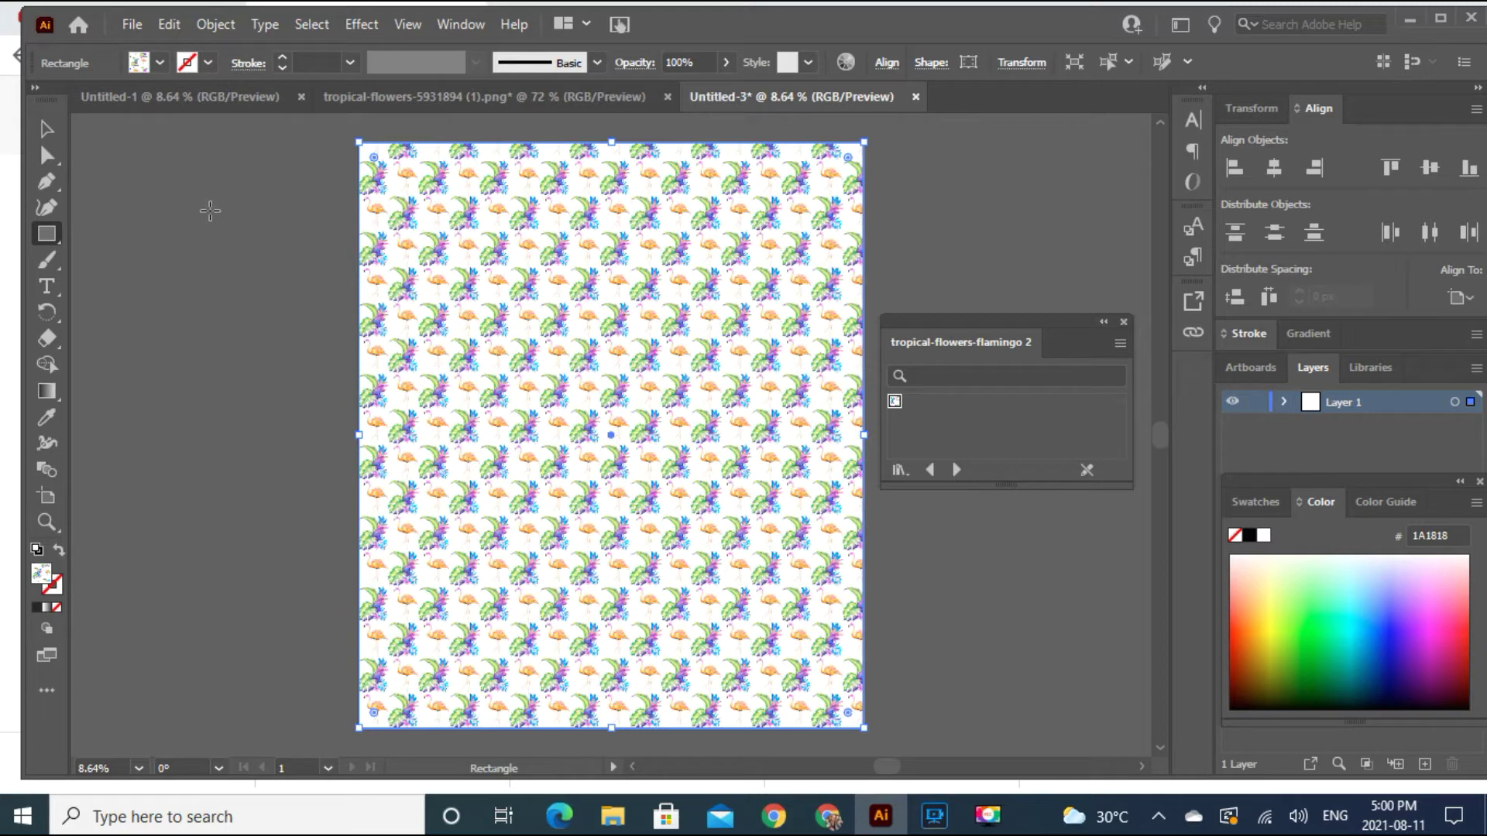
Step: Open Object > Transform > Scale and preview the pattern at a uniform 150%
left_click(221, 24)
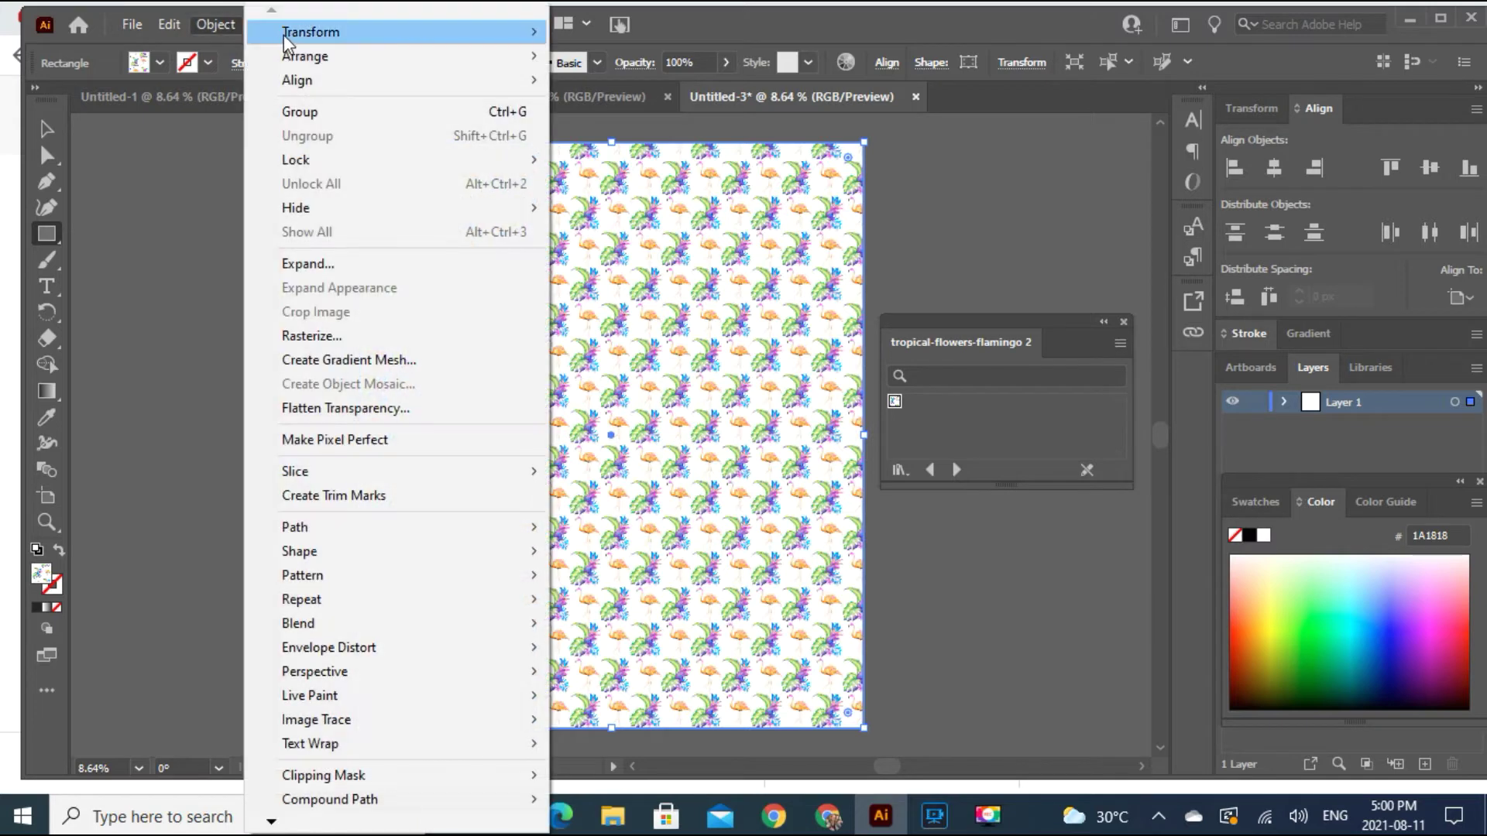
mouse_move(359, 35)
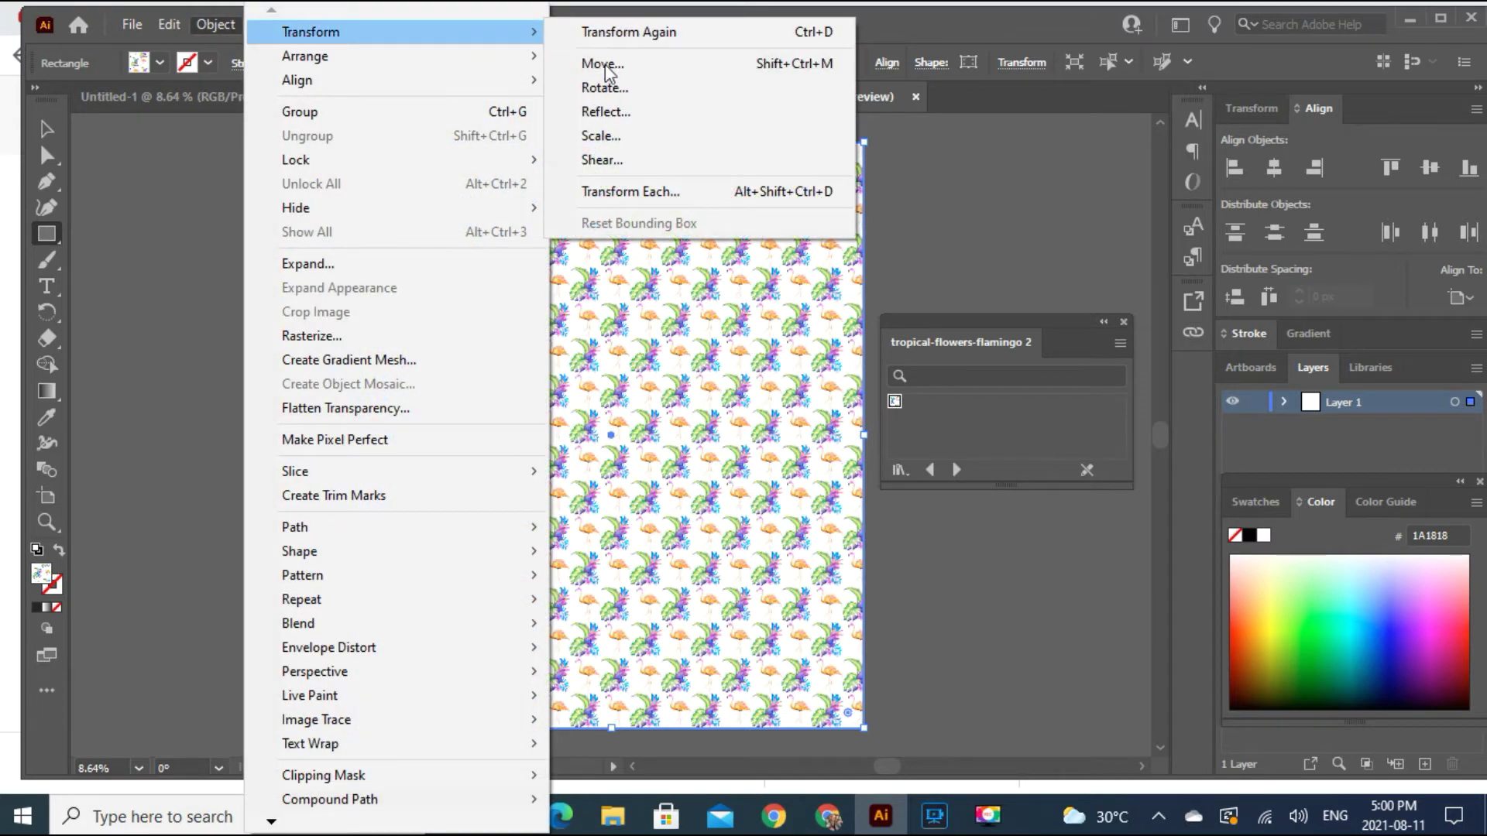
left_click(606, 137)
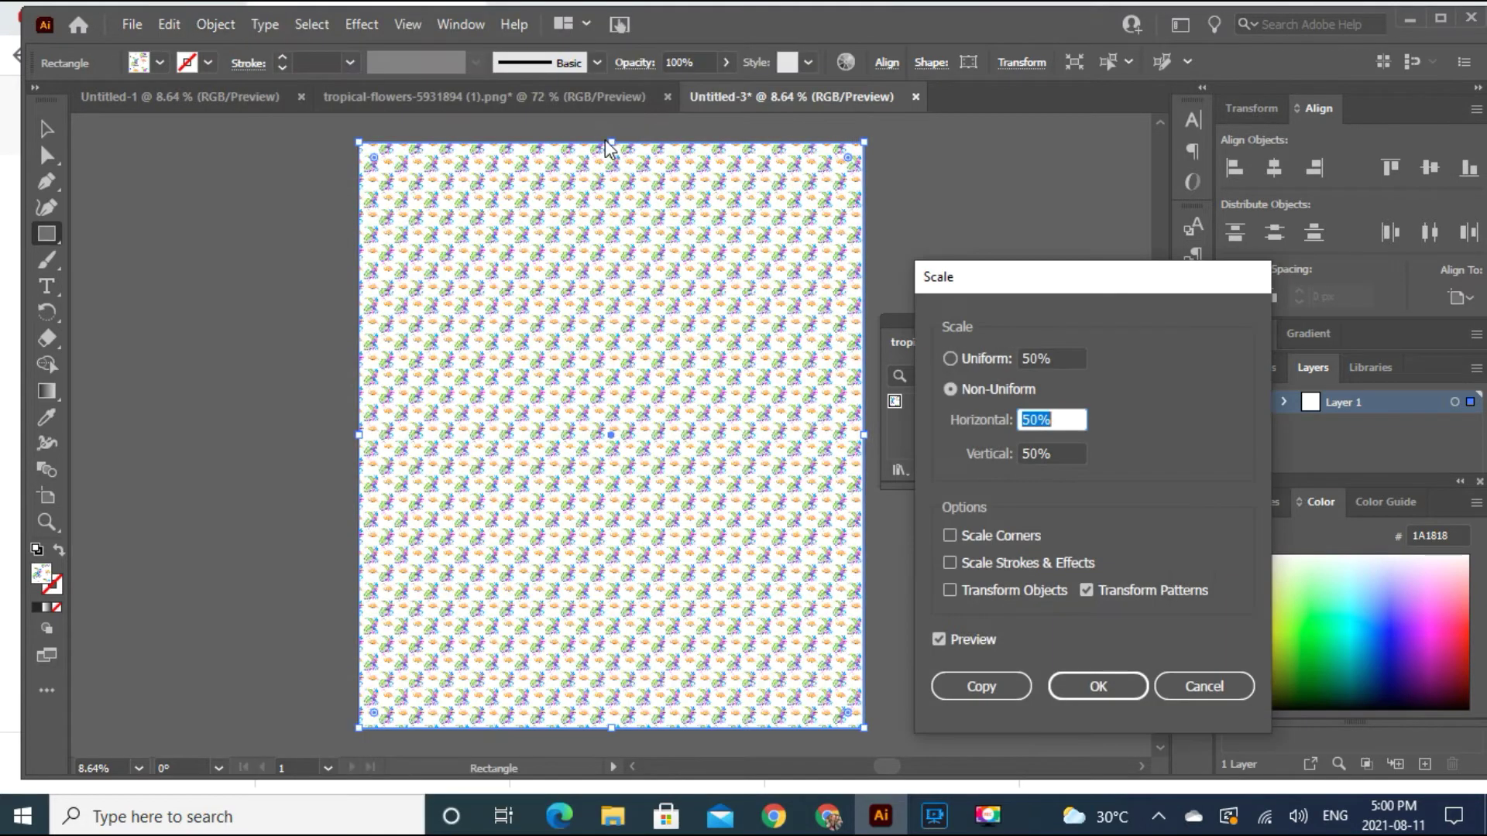
left_click(1026, 355)
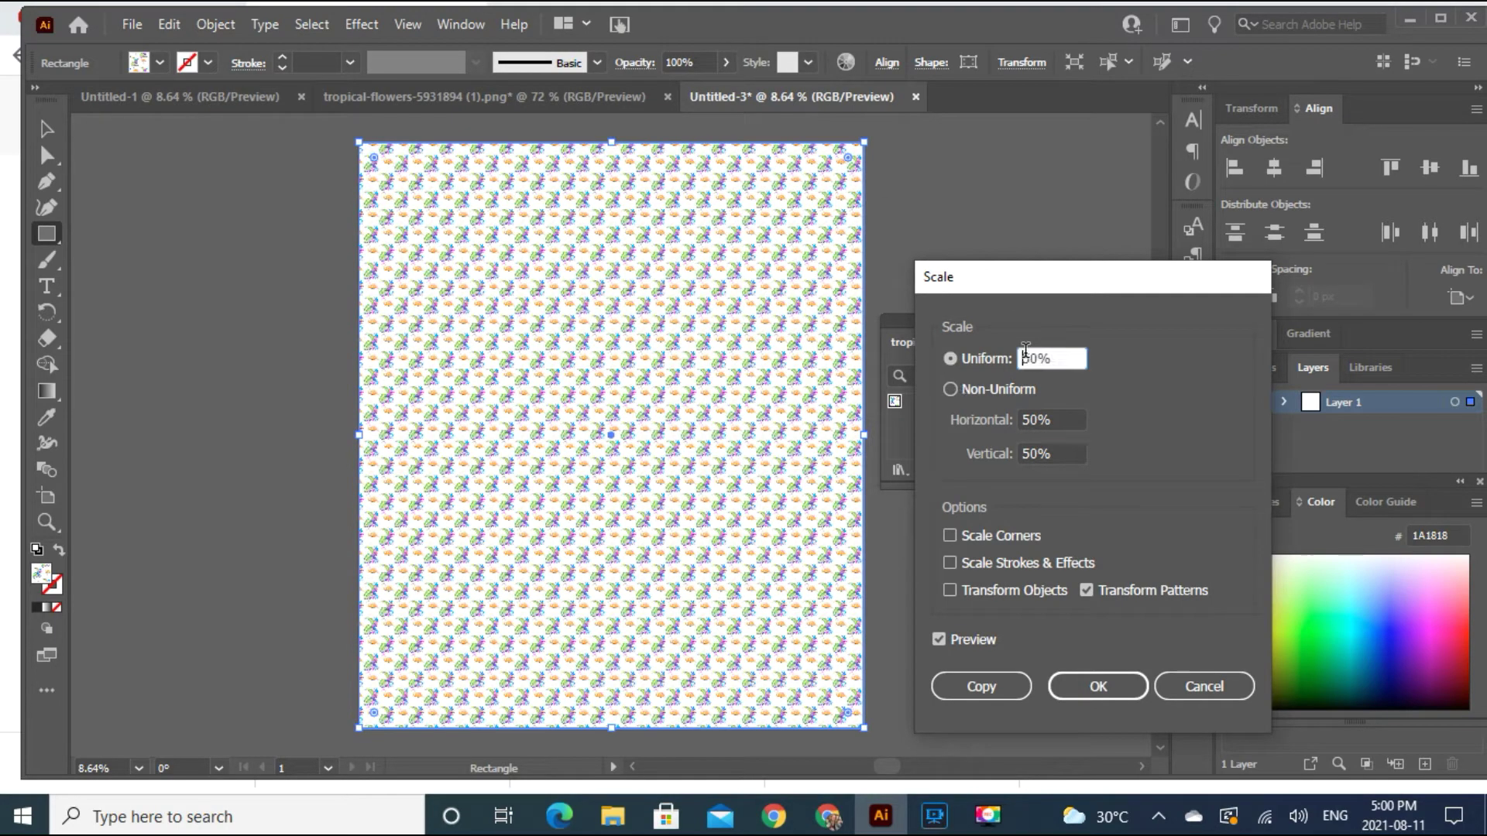
type("1")
left_click(1029, 419)
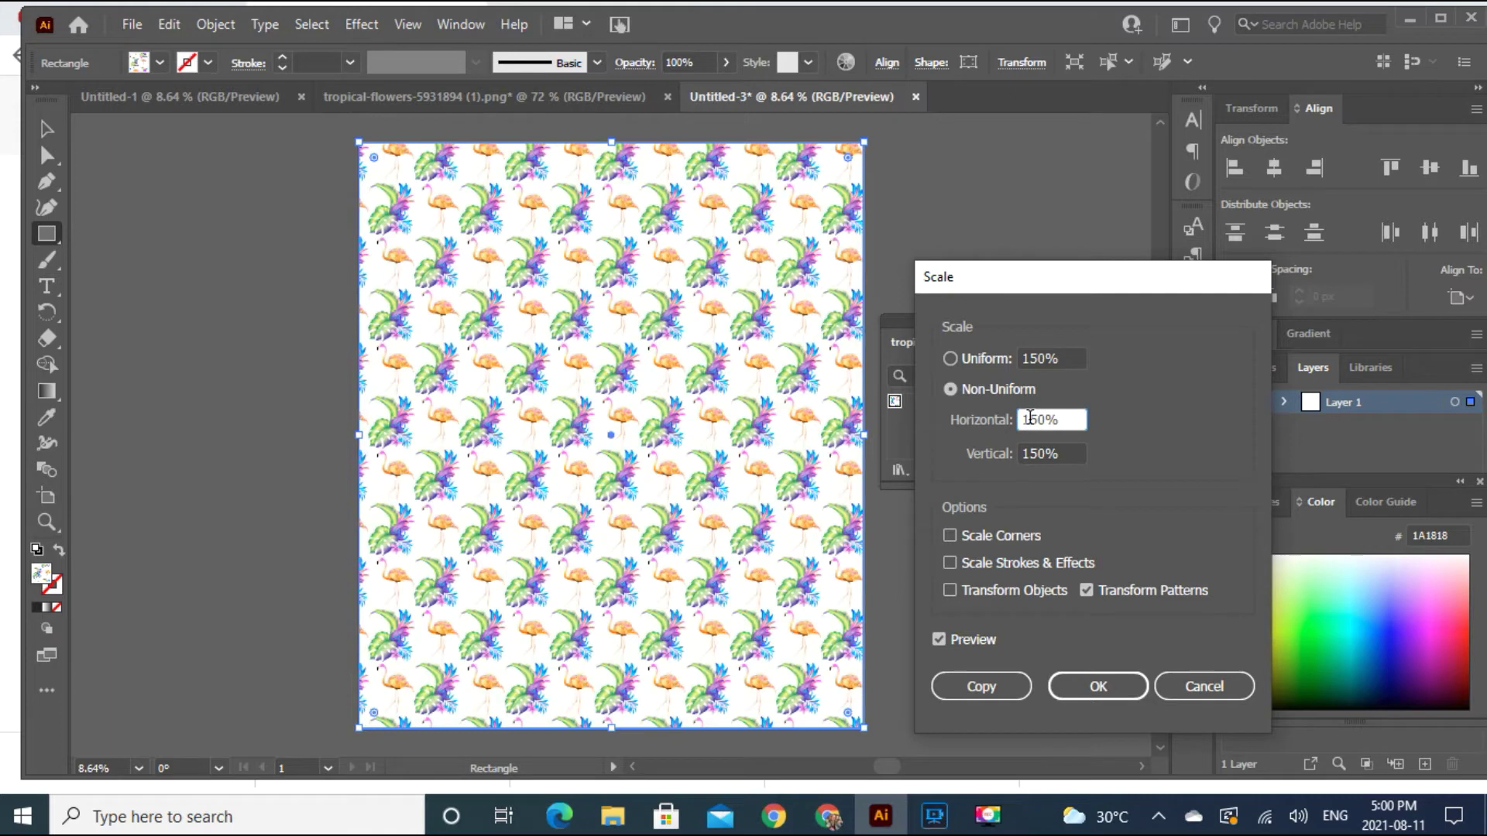
Step: Try 200%, then apply a uniform 160% scale to the pattern only
left_click(1036, 357)
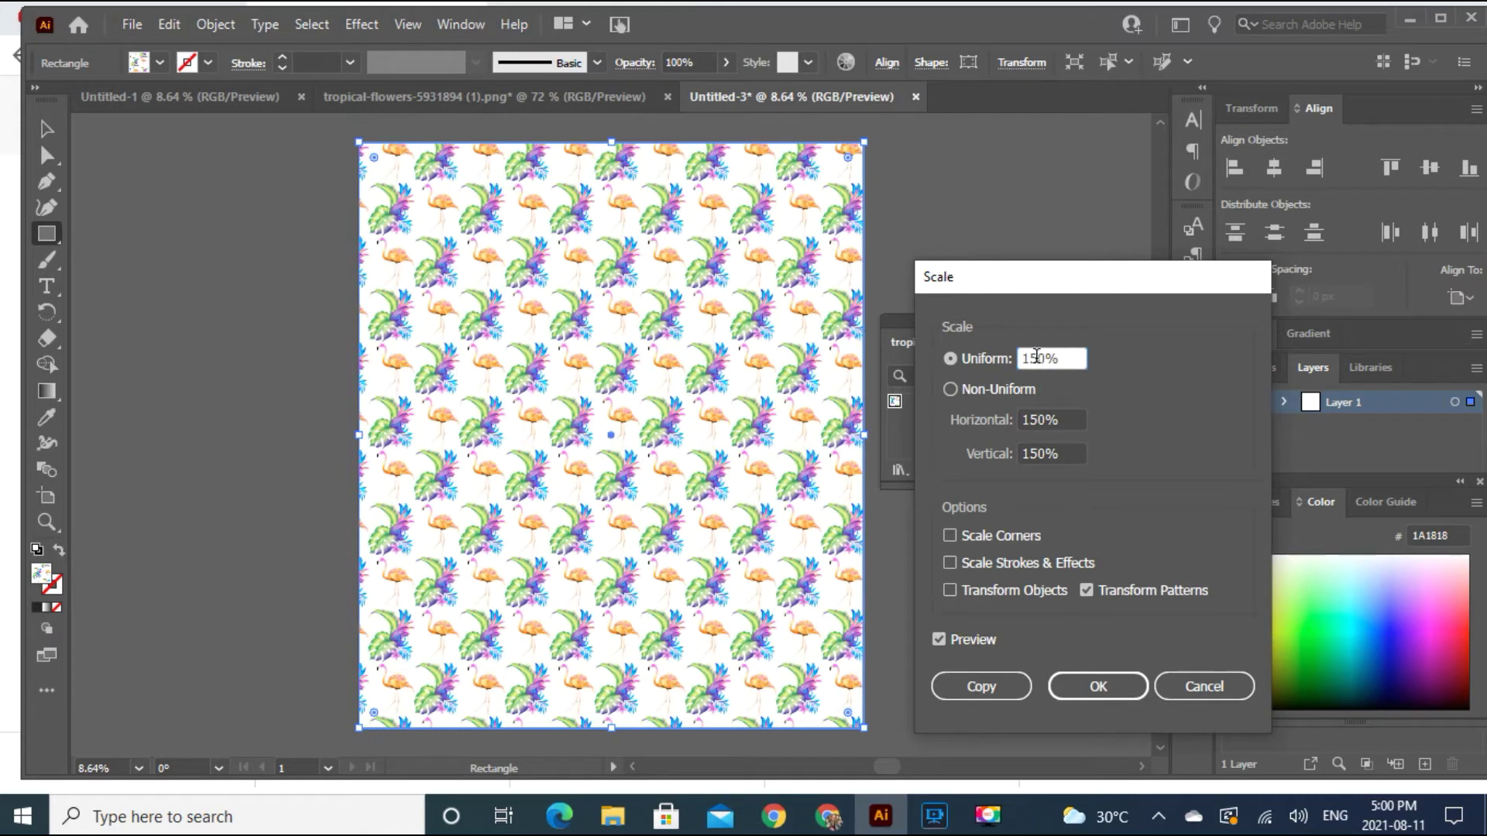
key("BackSpace")
key("BackSpace")
type("20")
key("Return")
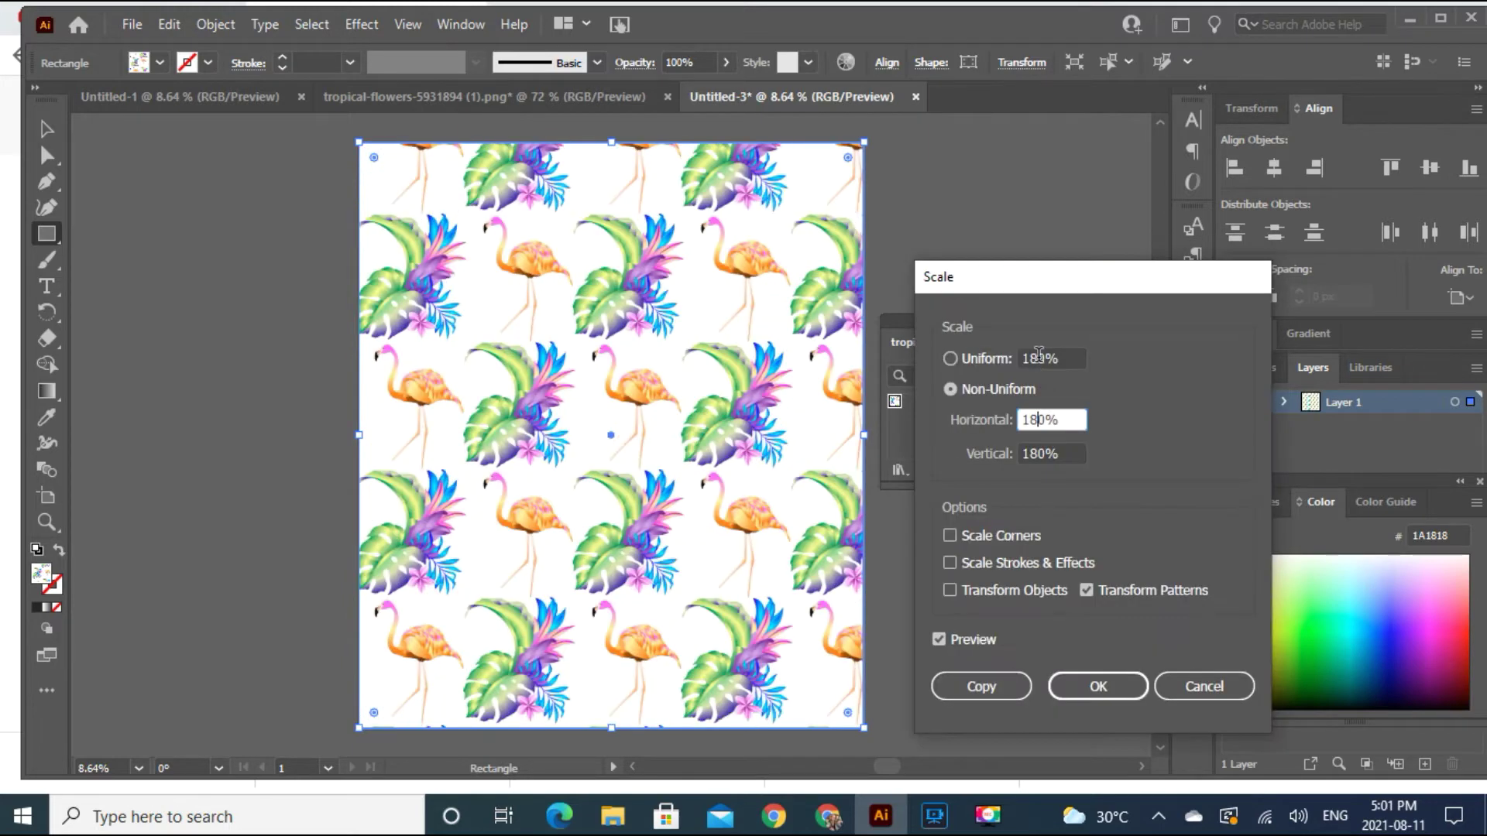
left_click(1039, 356)
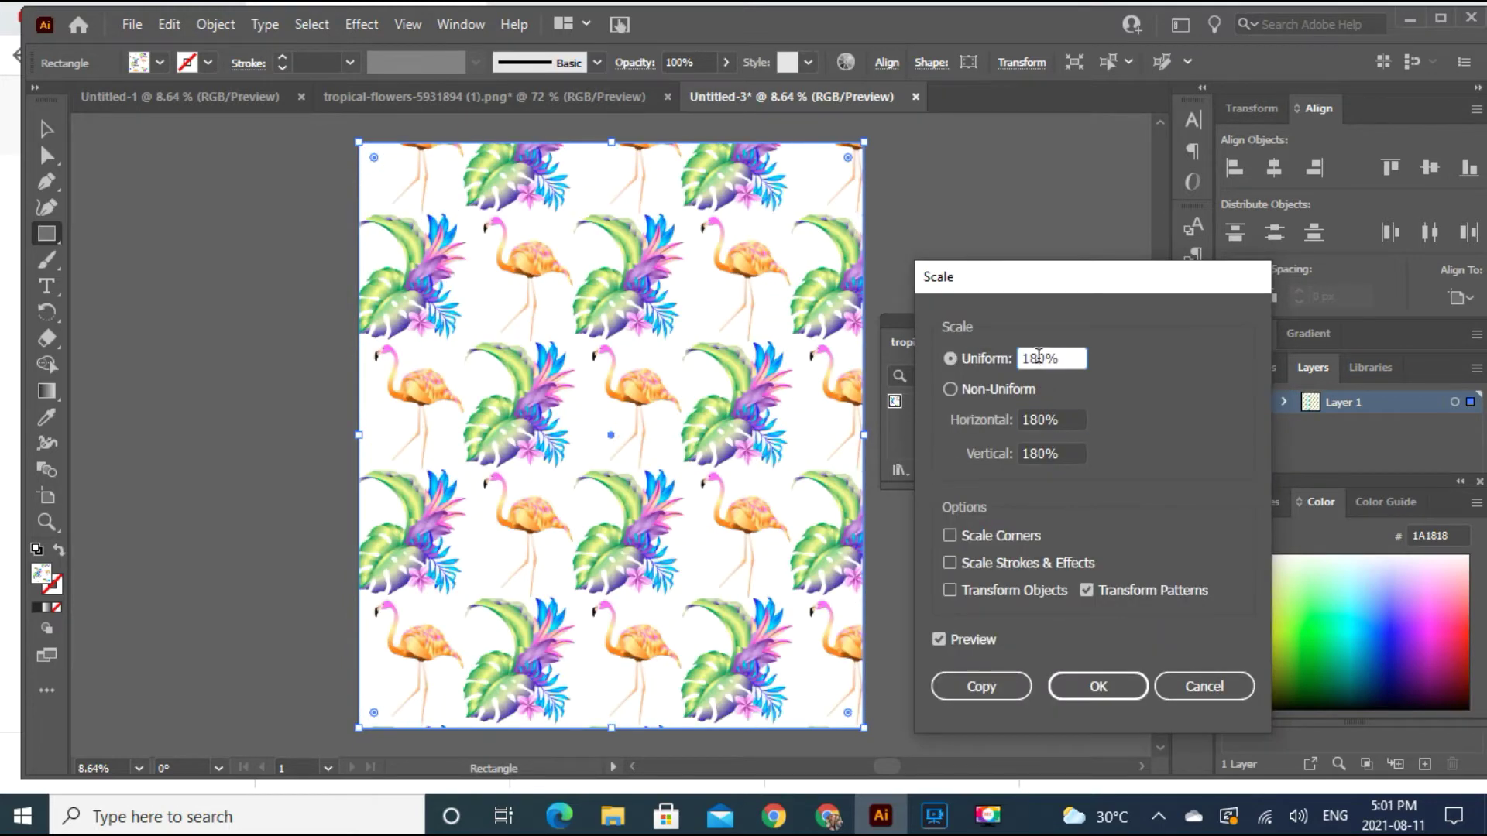
key("BackSpace")
type("6")
left_click(1036, 419)
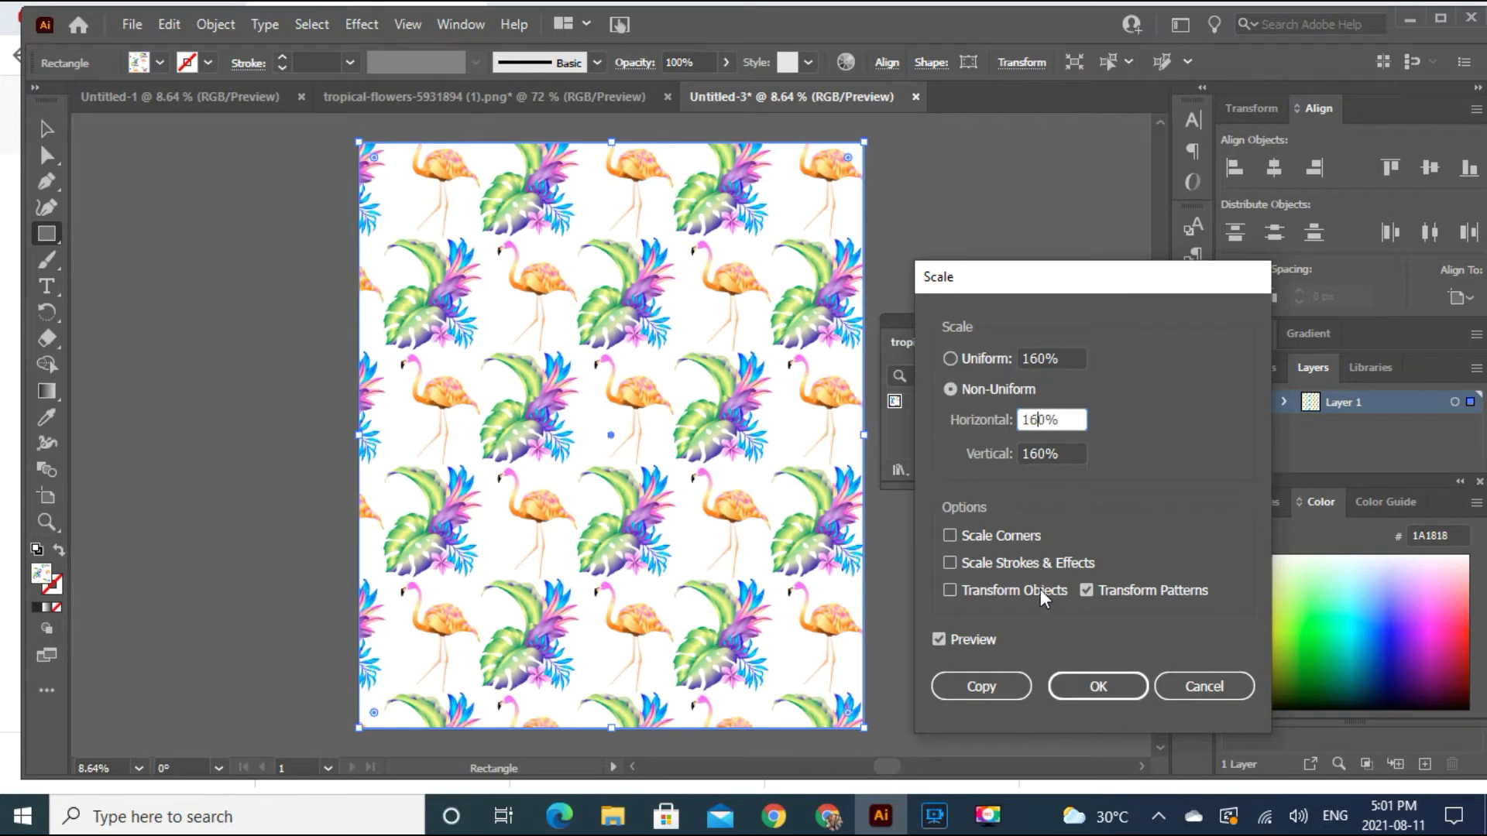
left_click(1098, 687)
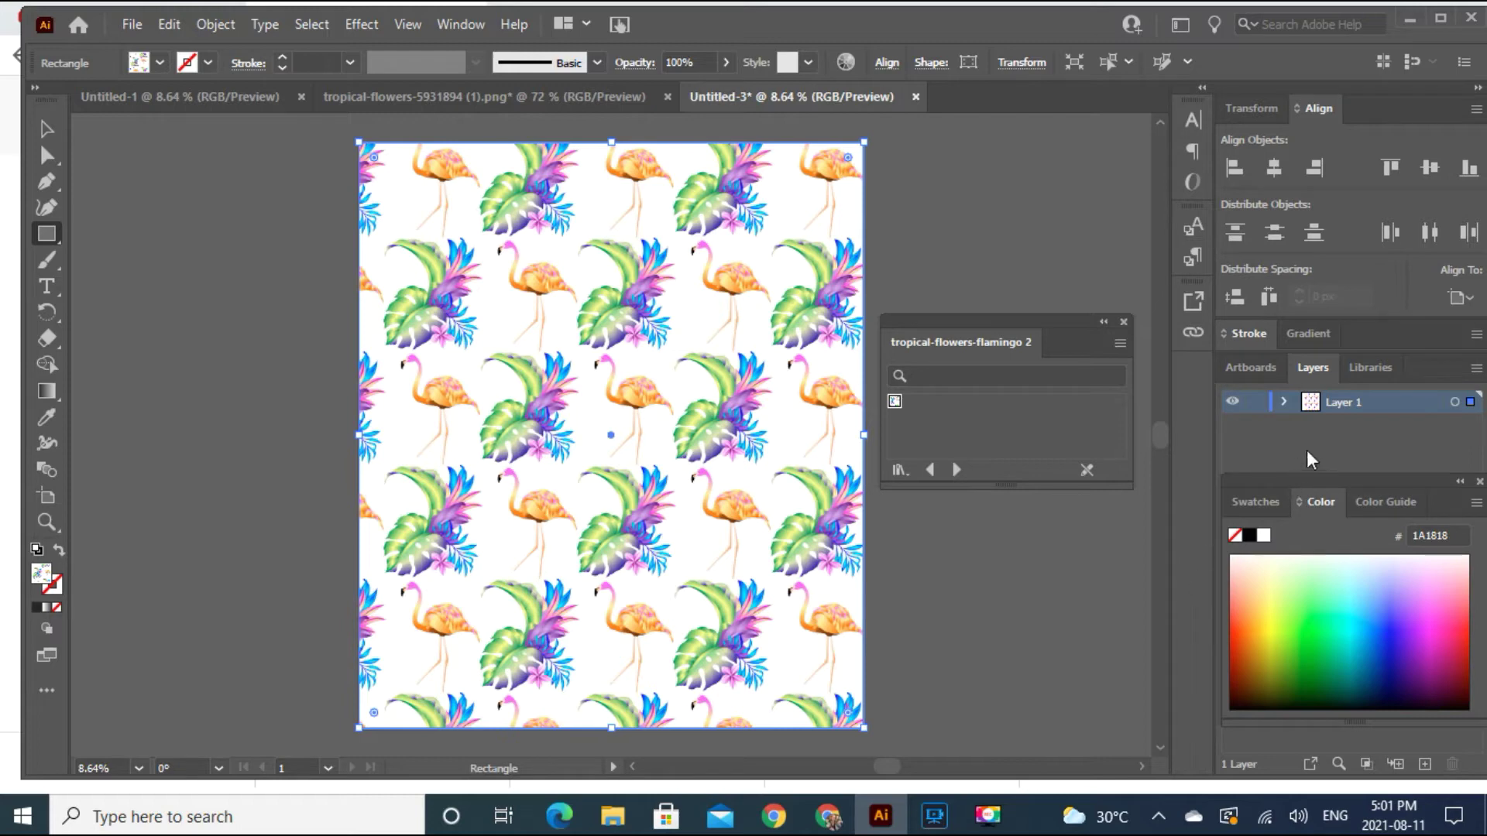
Step: Add a new layer and lock Layer 1 holding the pattern rectangle
left_click(1425, 765)
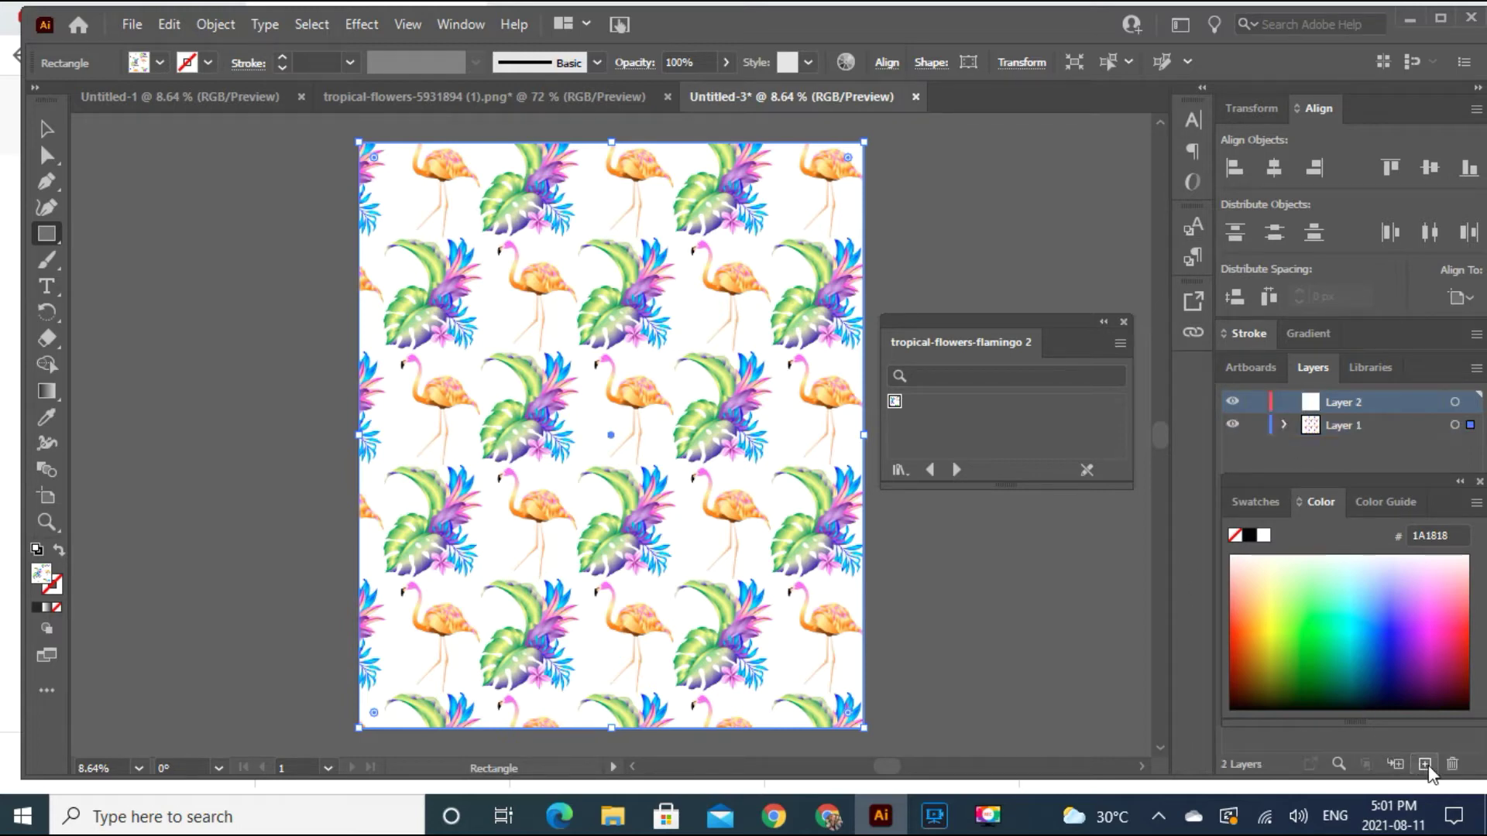
left_click(45, 128)
left_click(144, 155)
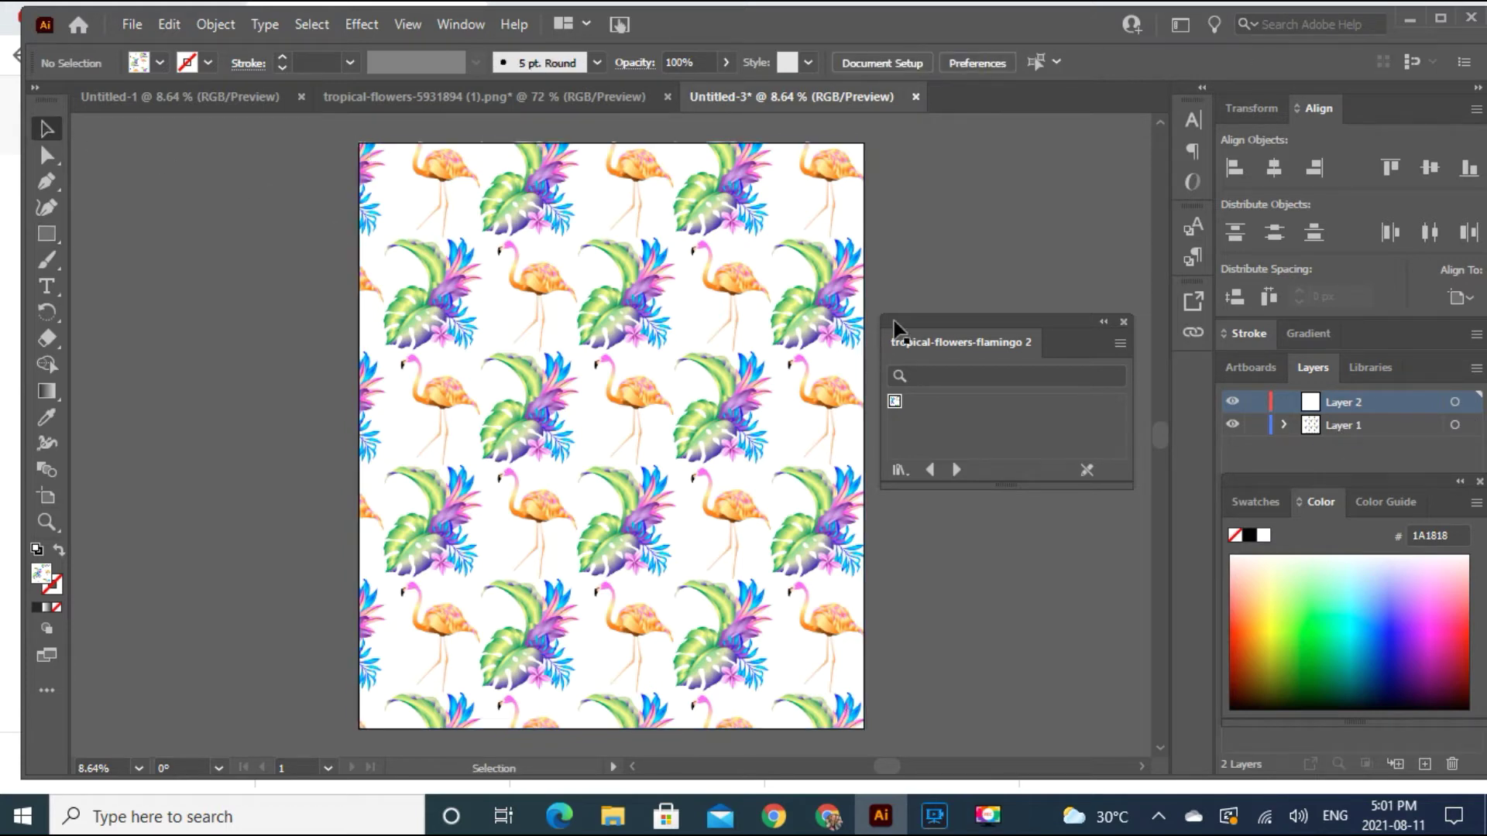
left_click(1256, 419)
Step: Draw an artboard-sized black rectangle on Layer 2 and move Layer 2 below Layer 1
left_click(48, 237)
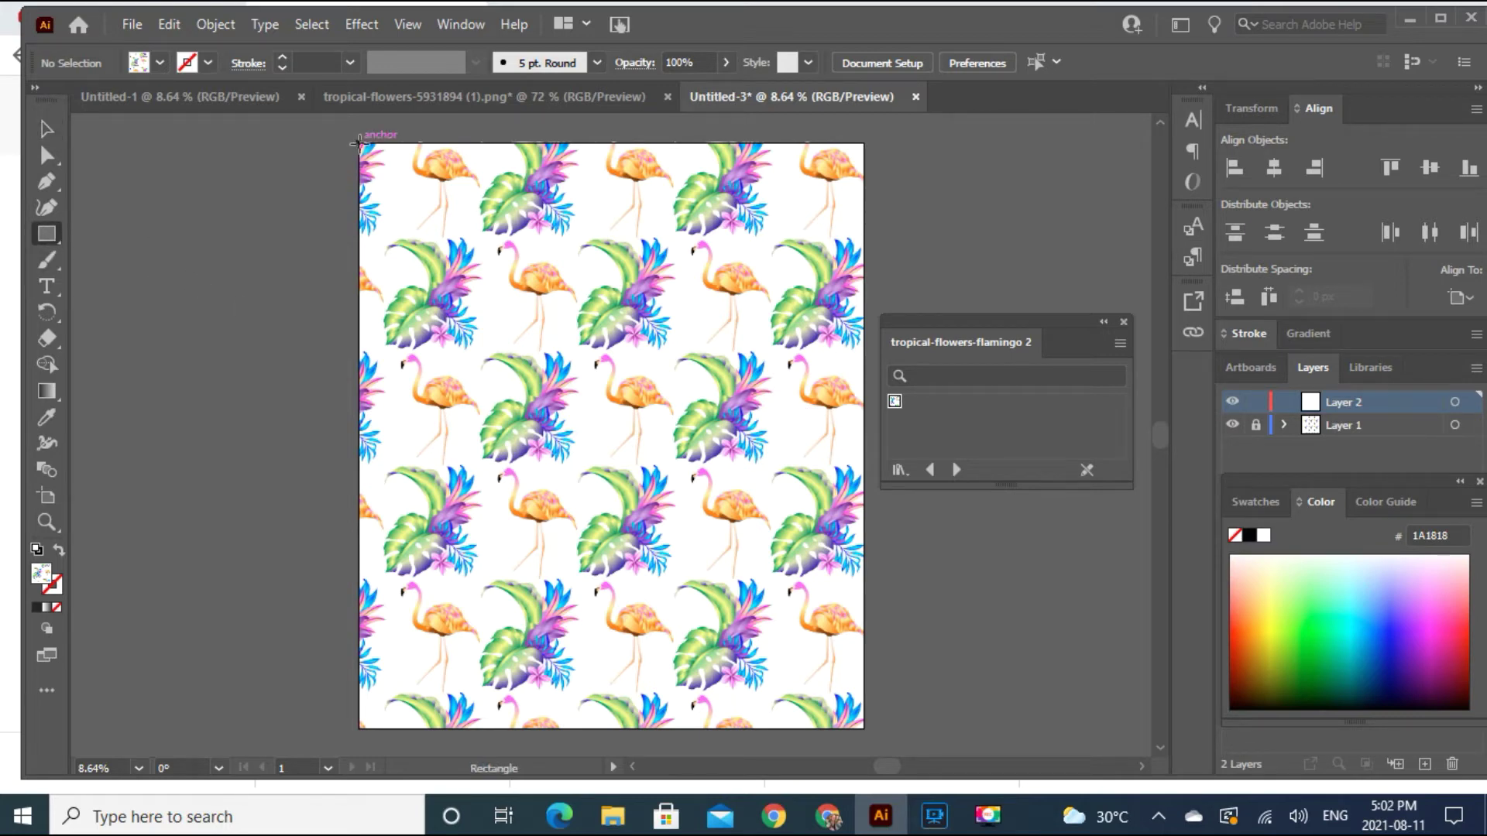
left_click_drag(359, 143, 863, 729)
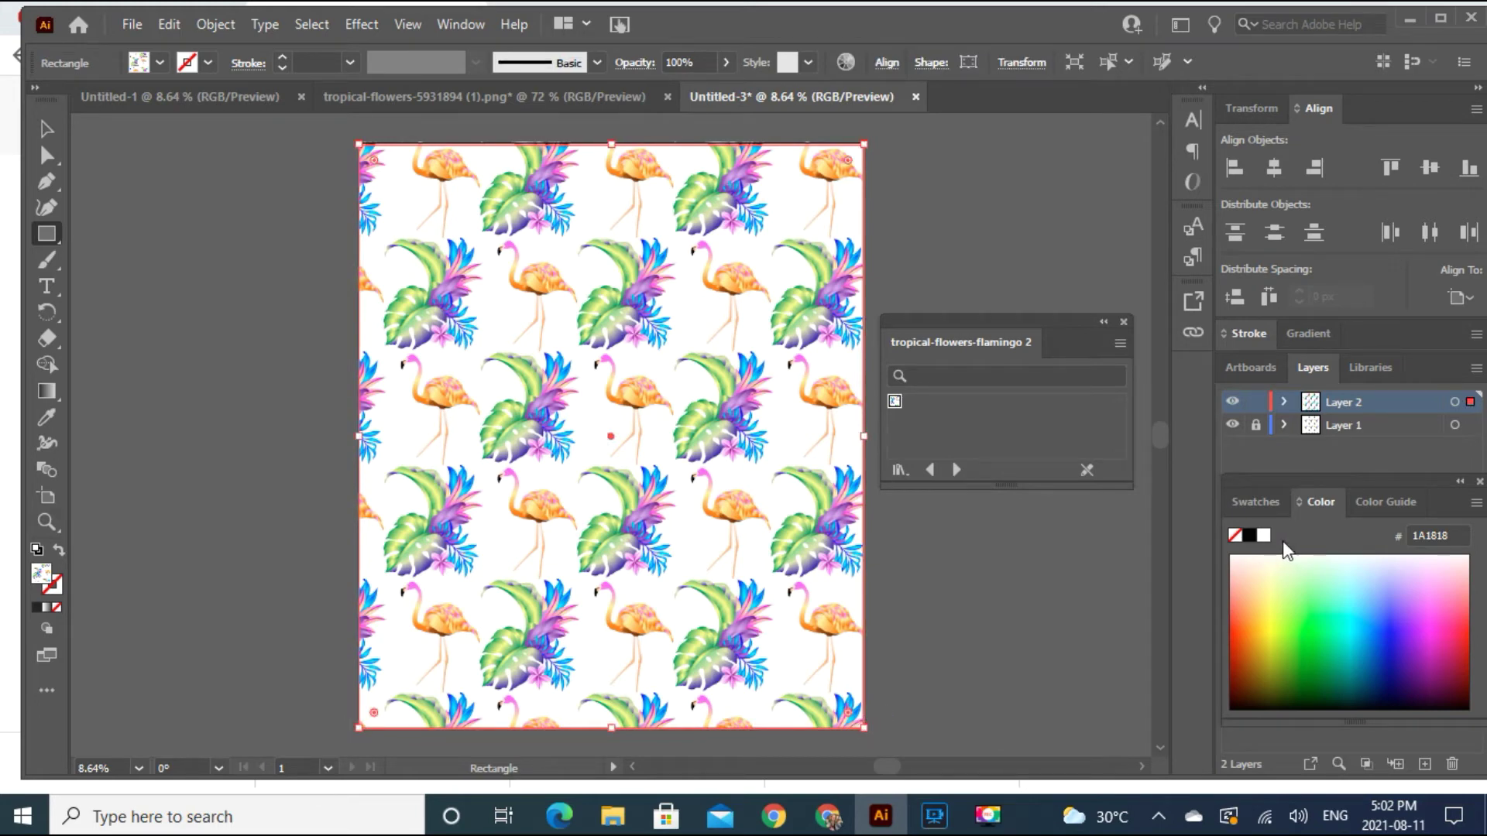
left_click_drag(611, 144, 611, 142)
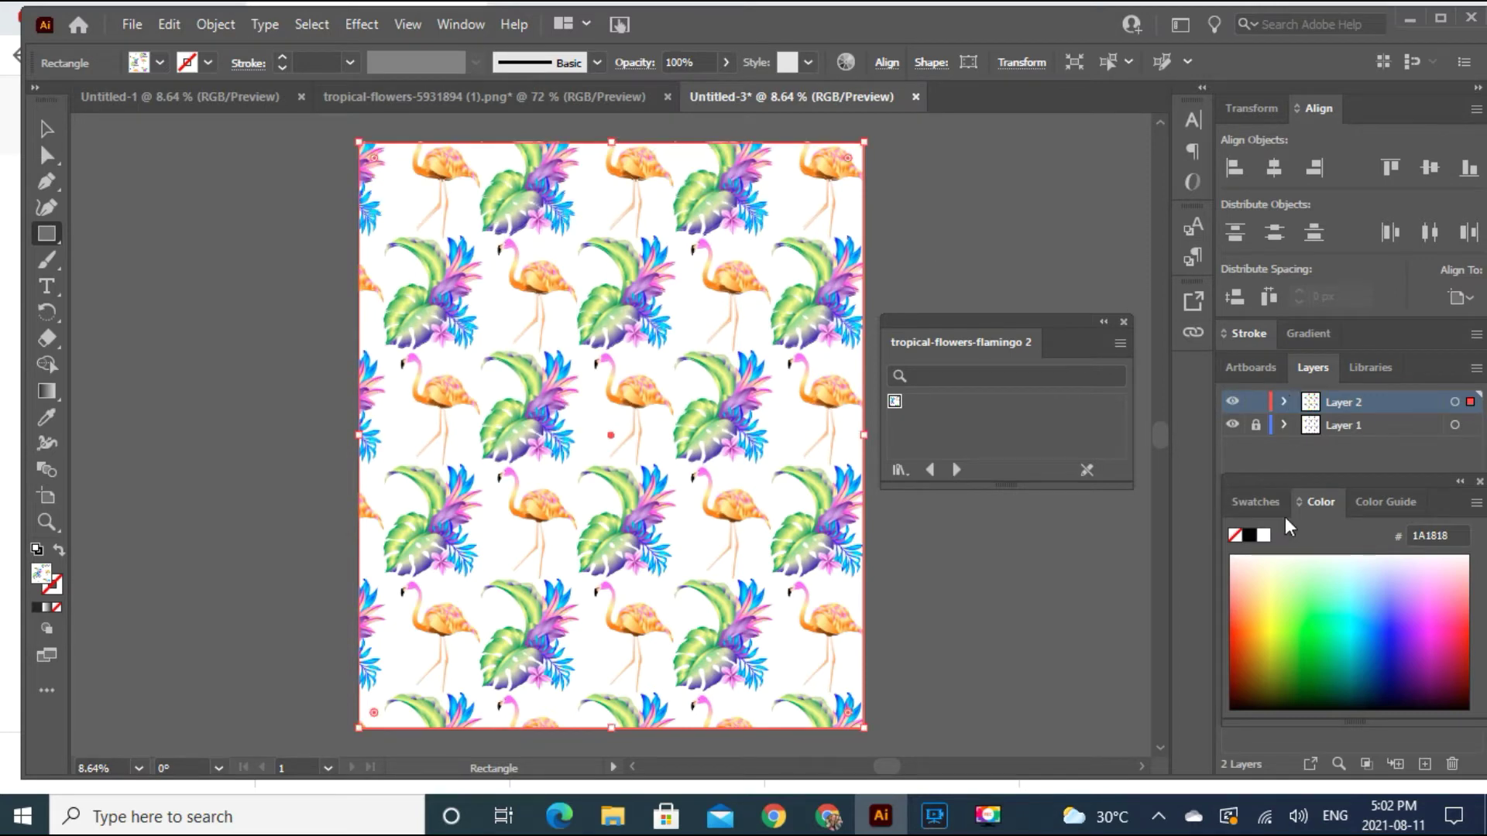
left_click(1250, 536)
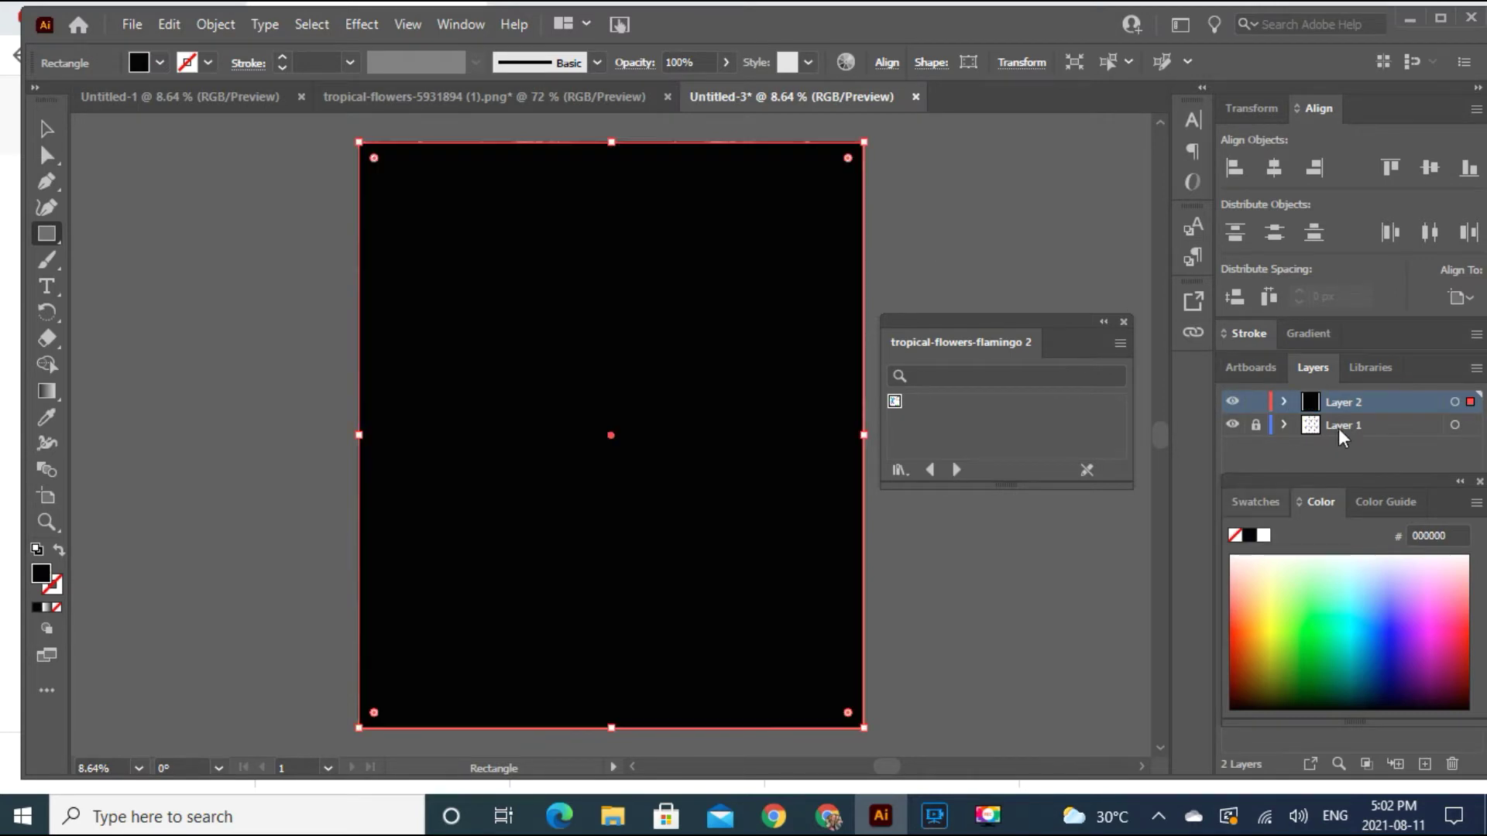
left_click_drag(1394, 408, 1390, 446)
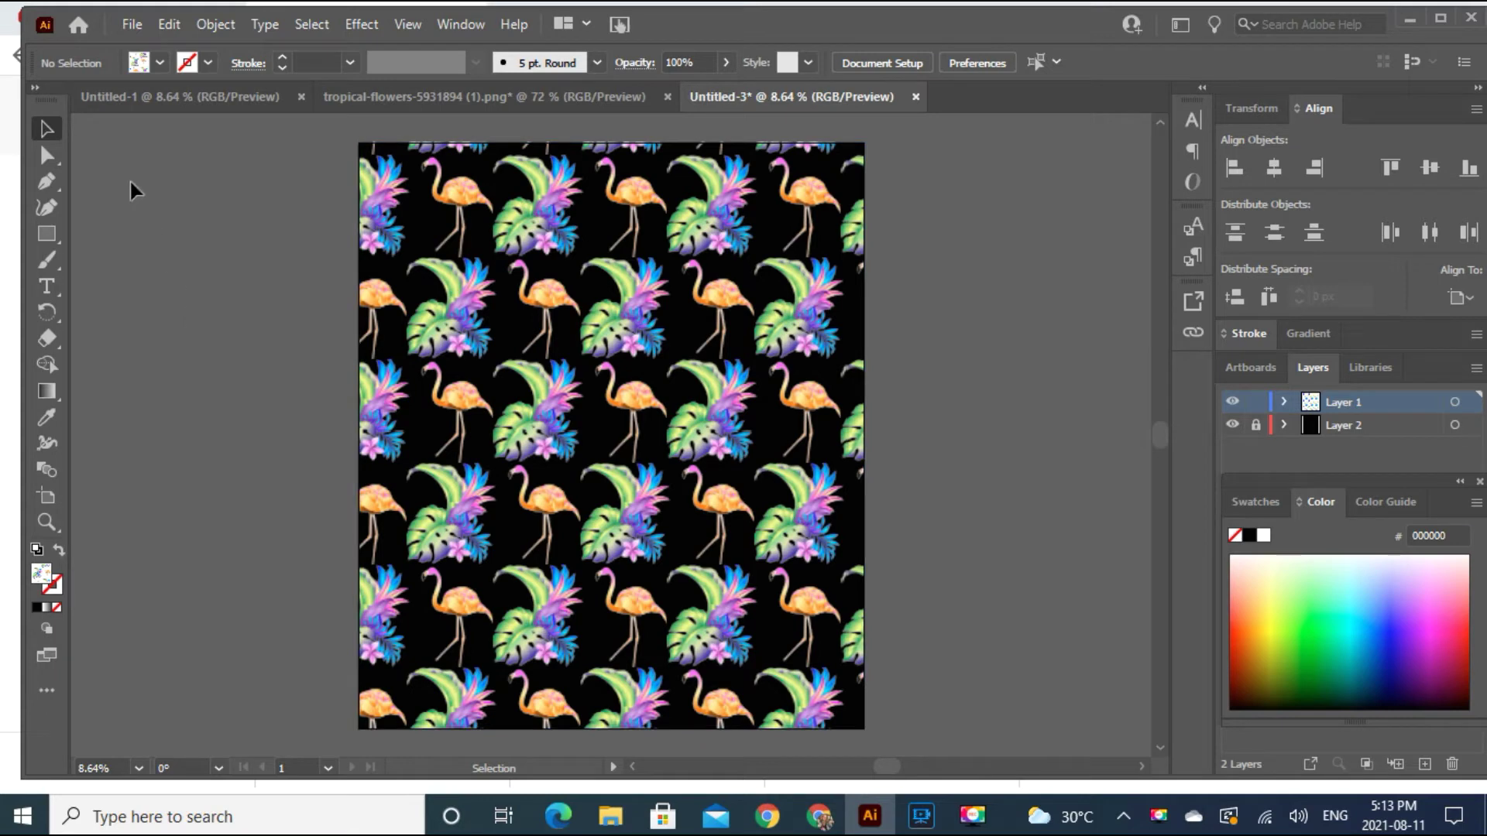
Step: Export the black-background flamingo artwork as a JPEG named 'tropical flamingo' into Downloads
left_click(131, 24)
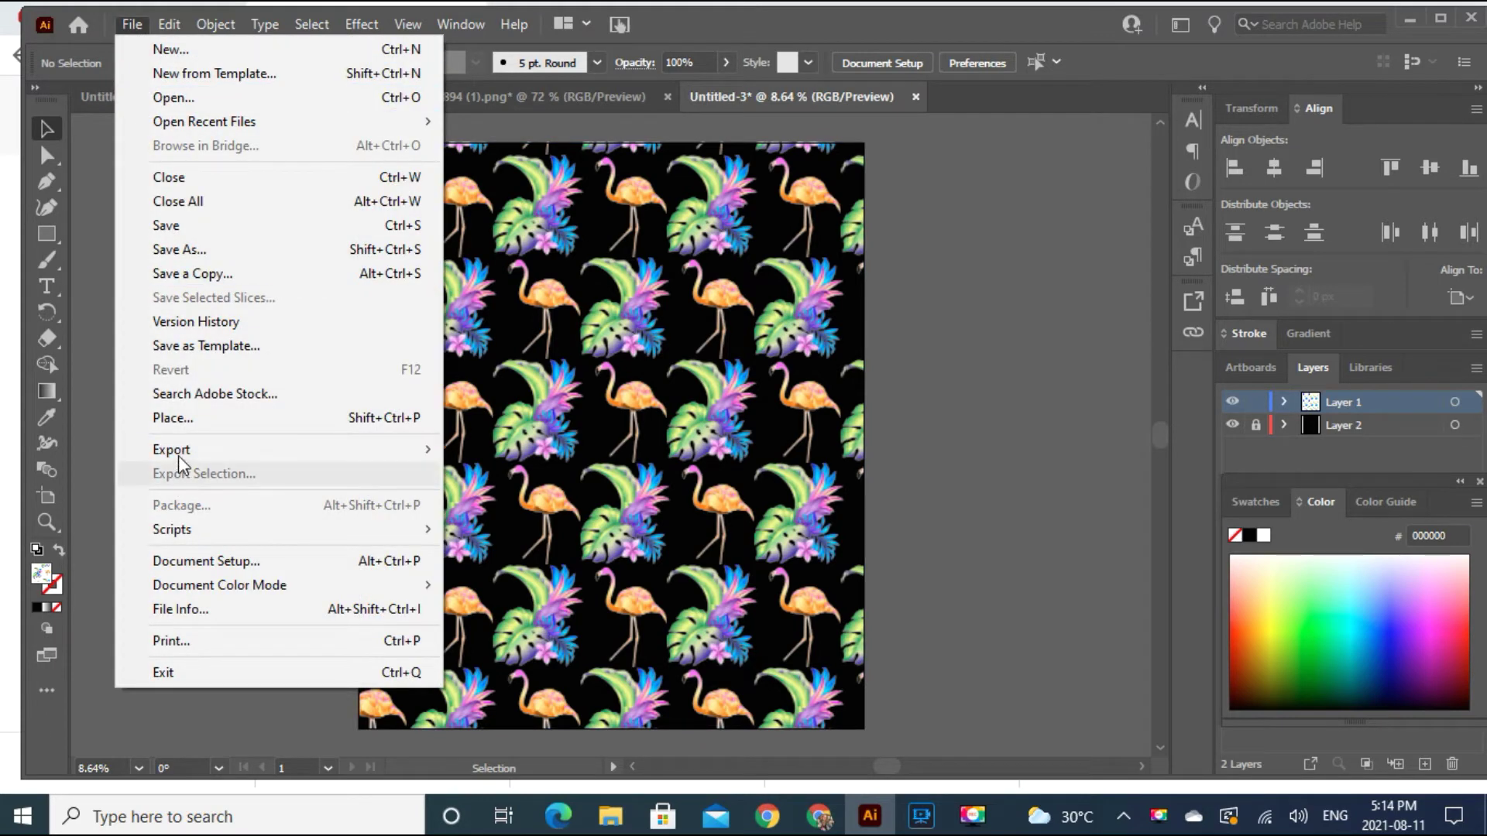
mouse_move(182, 455)
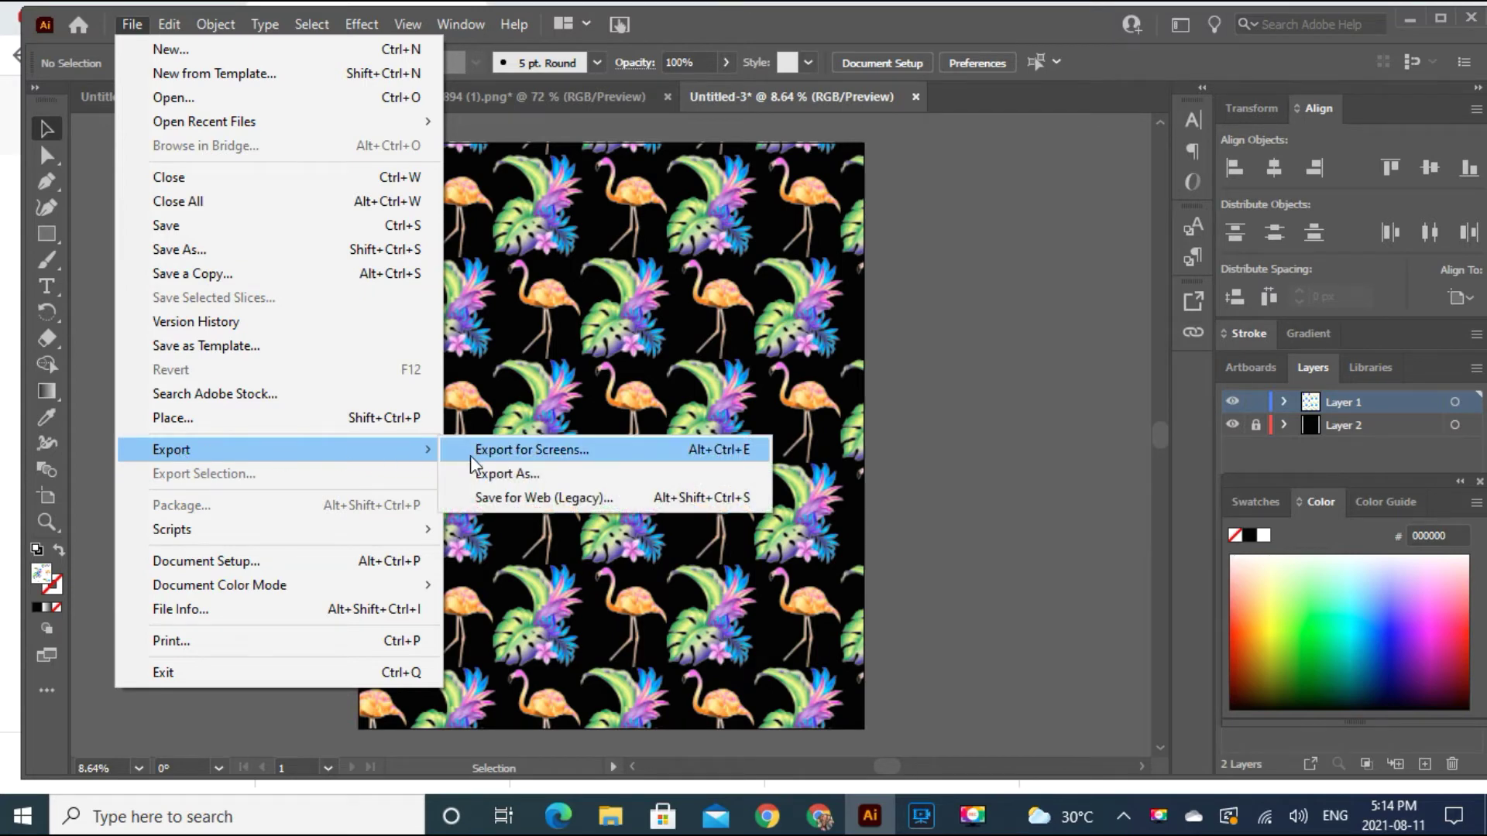
left_click(486, 475)
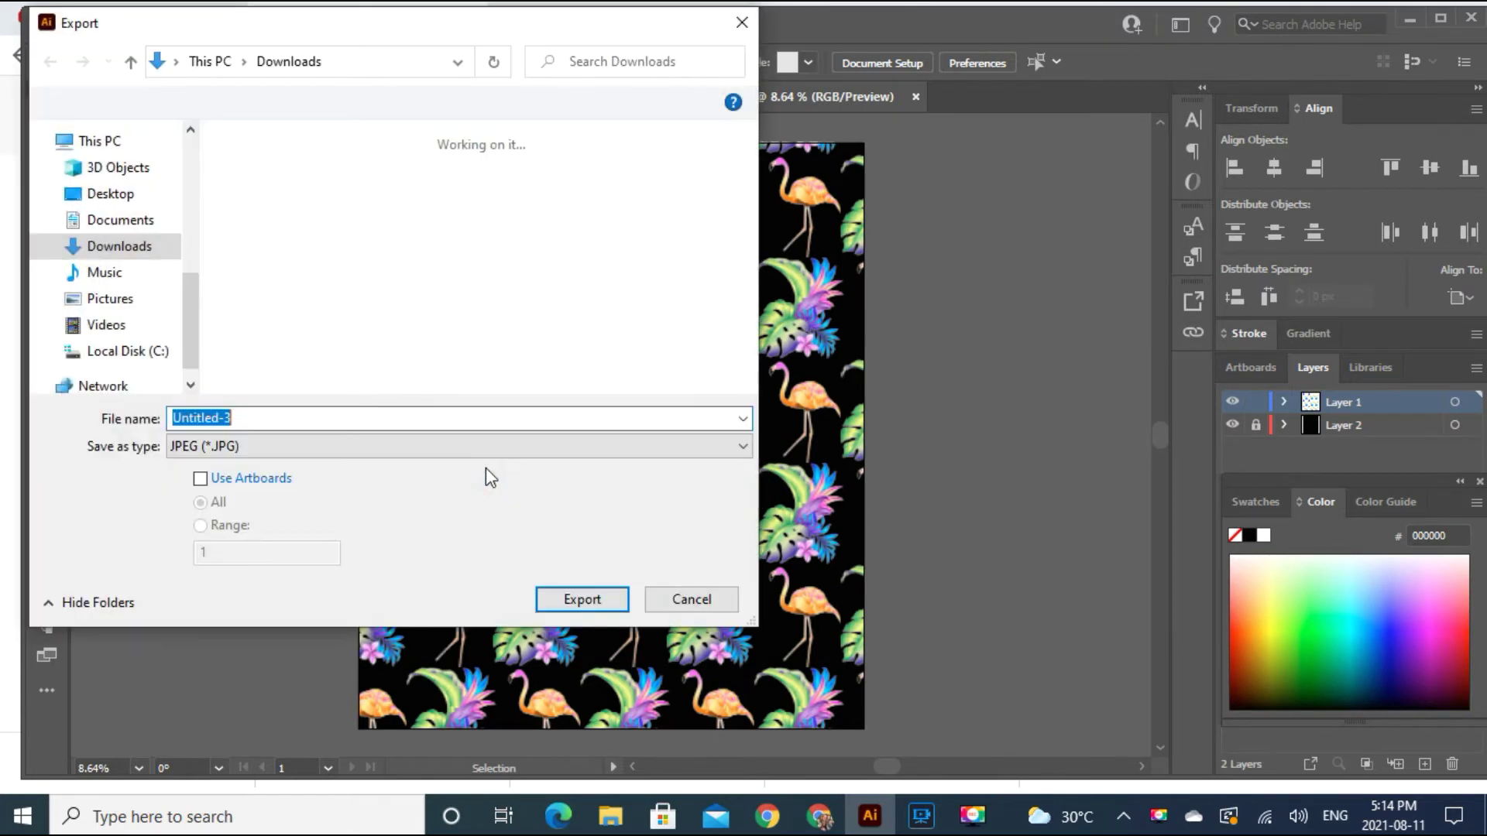
left_click(240, 418)
key("BackSpace")
key("BackSpace")
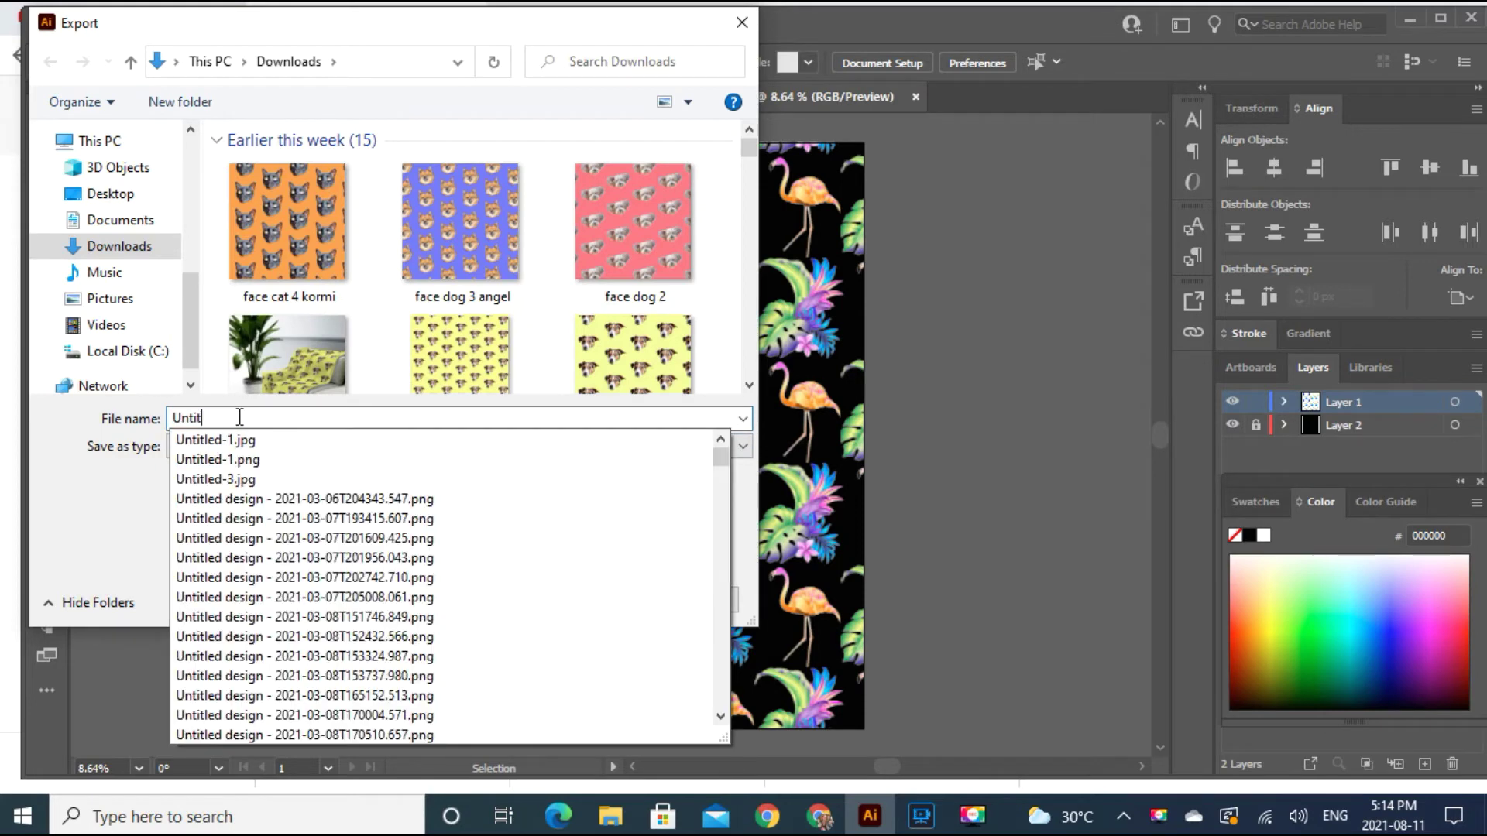
key("BackSpace")
key("BackSpace")
key("BackSpace")
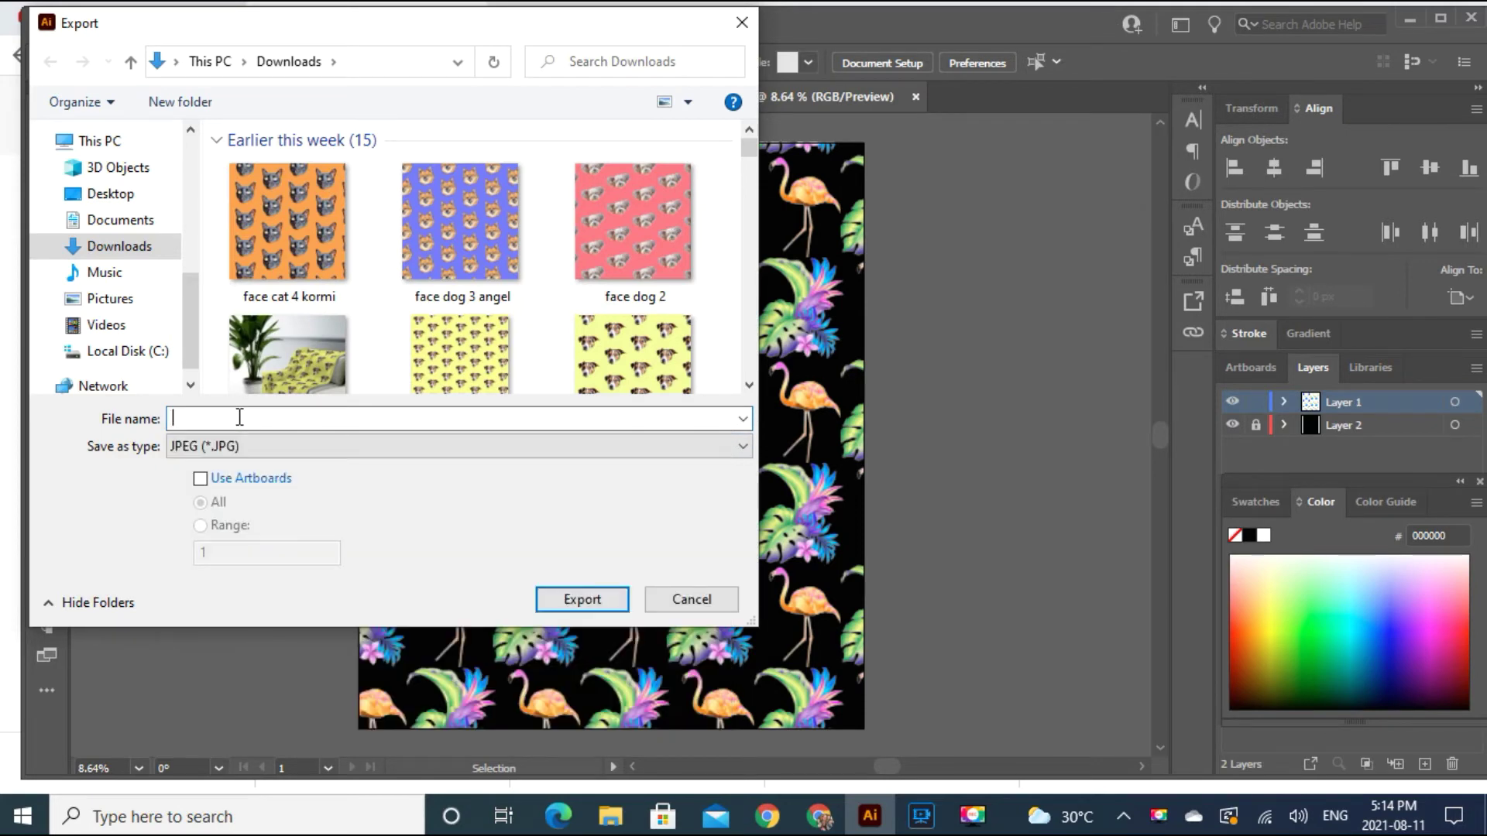
type("tropicla")
key("BackSpace")
key("BackSpace")
type("al fl")
left_click(576, 603)
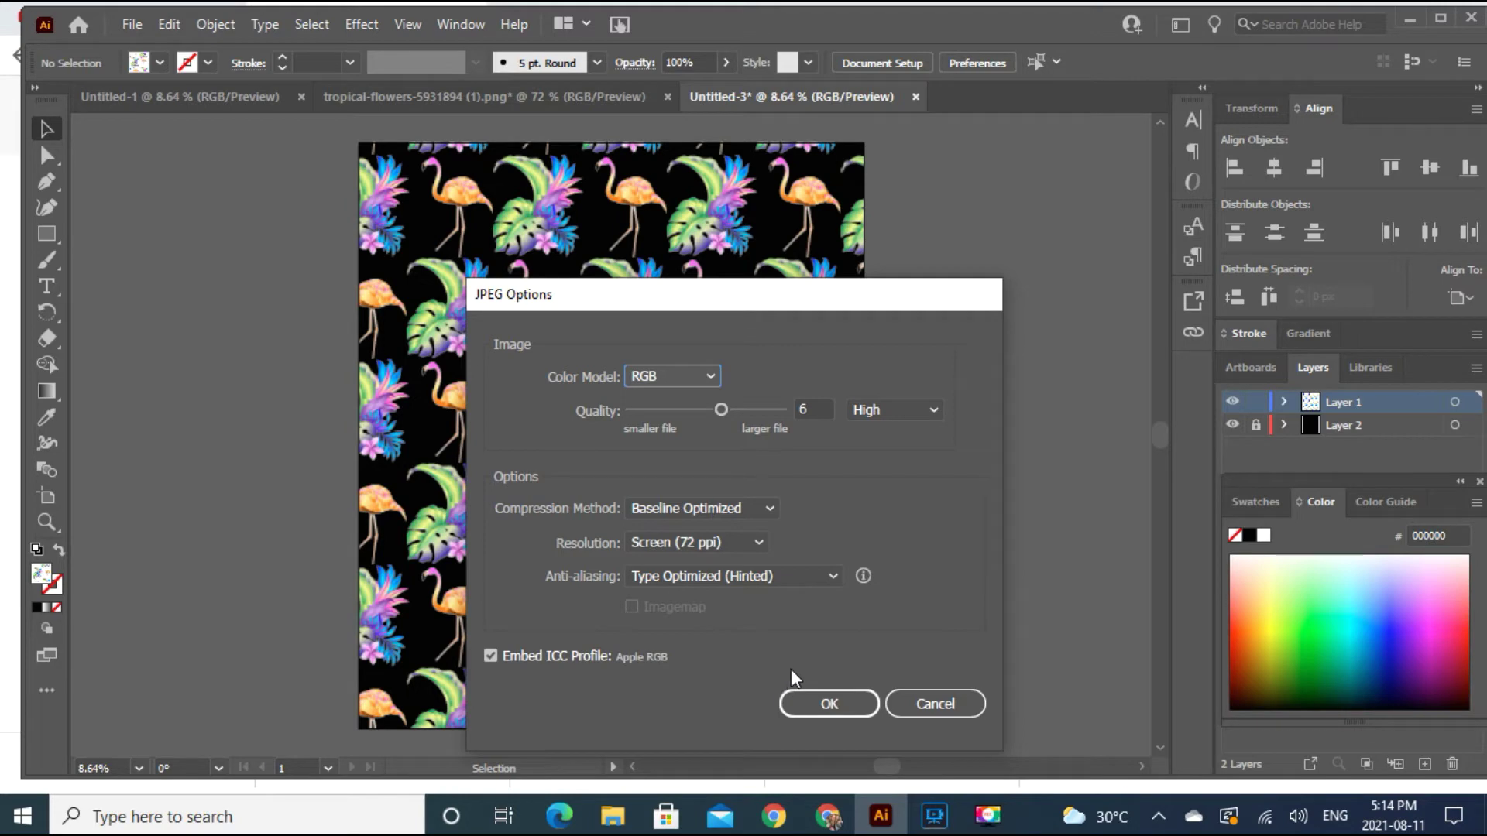
left_click(822, 706)
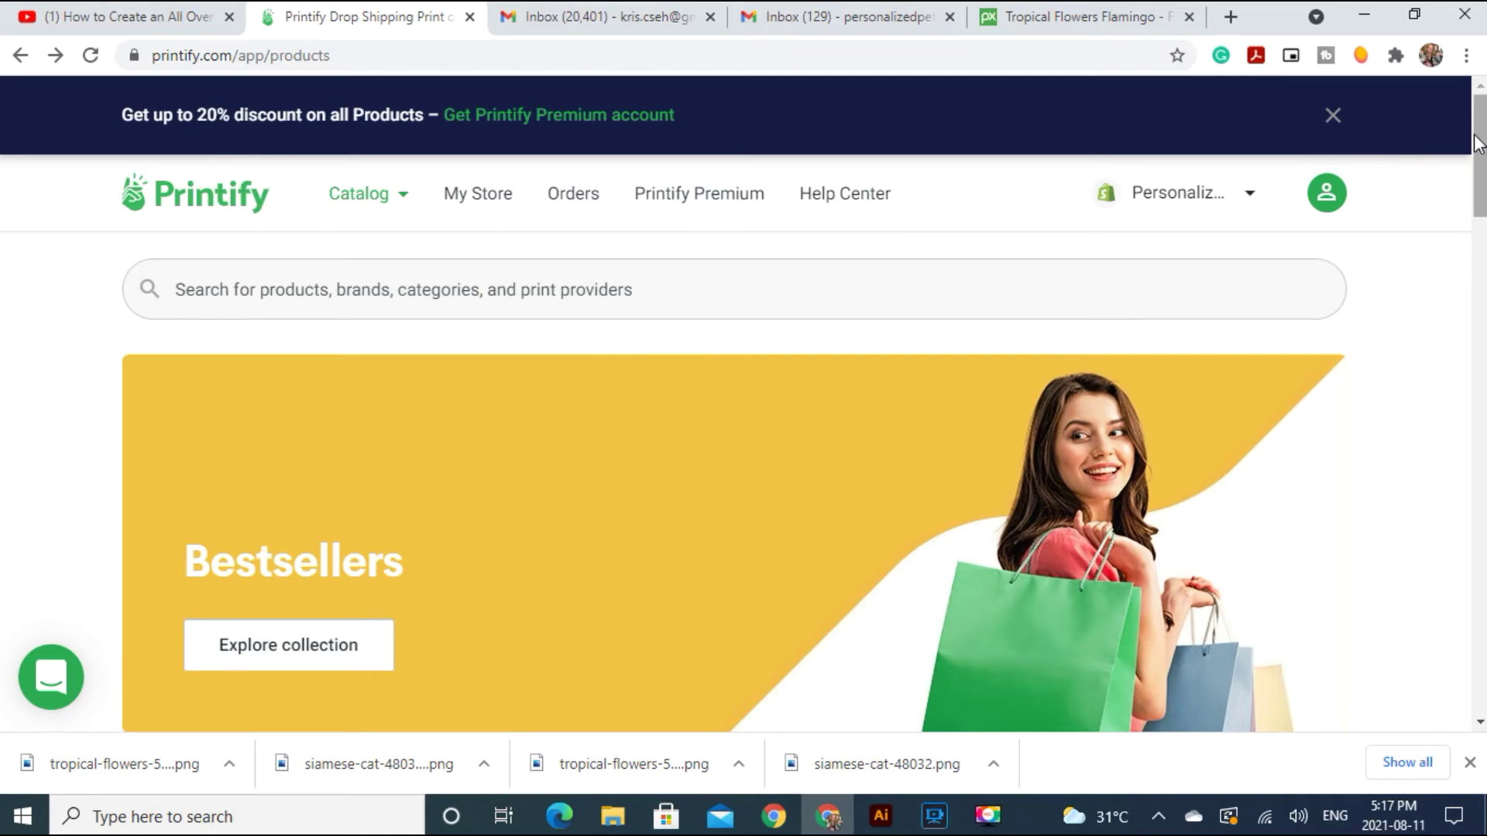
Step: Open the Women's AOP Cut & Sew Tee from the AOP Clothing catalog
scroll(1464, 147, "down", 5)
scroll(1479, 275, "down", 3)
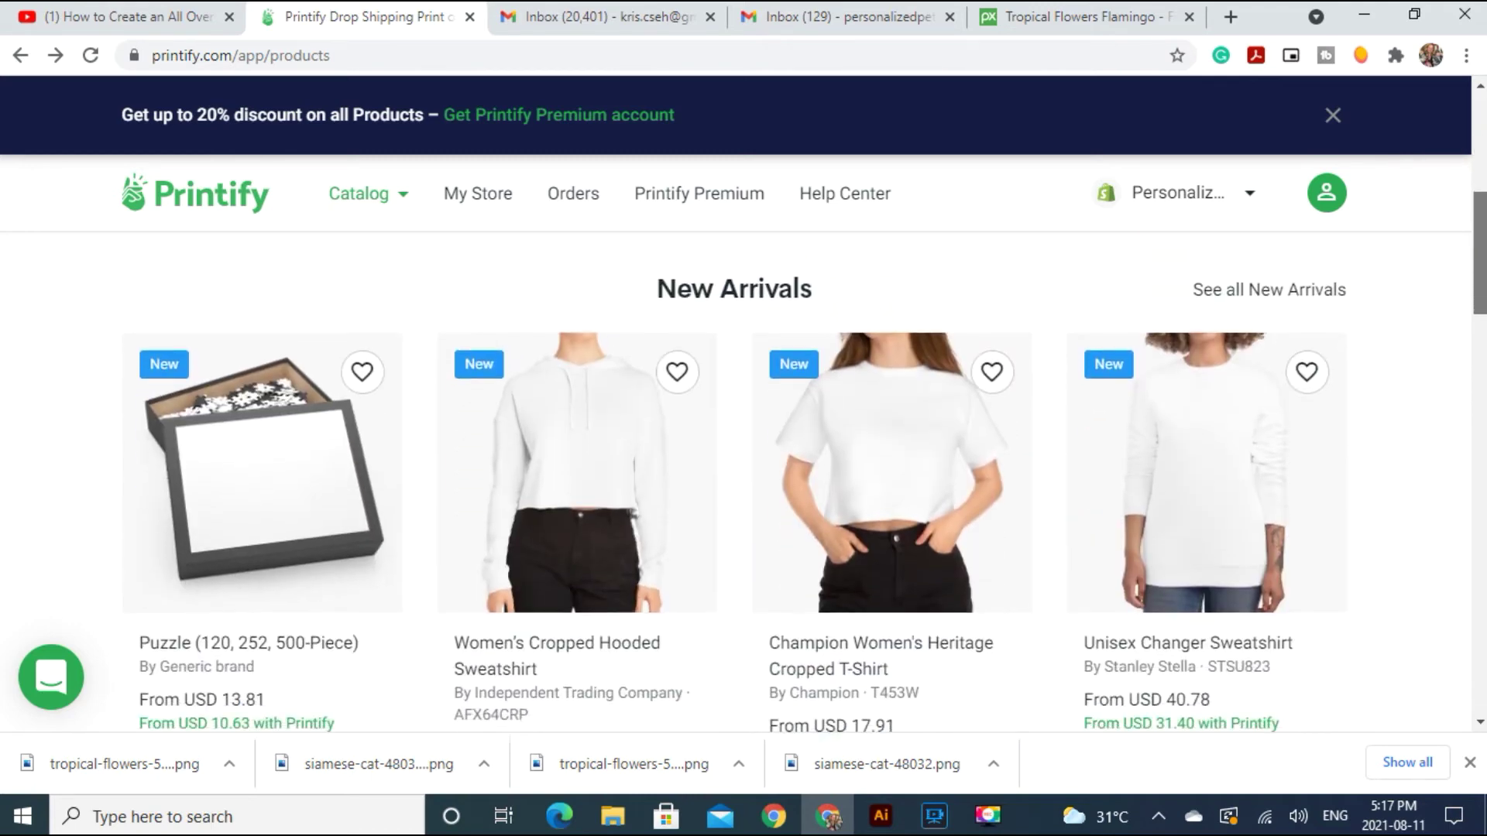
left_click_drag(1479, 275, 1479, 499)
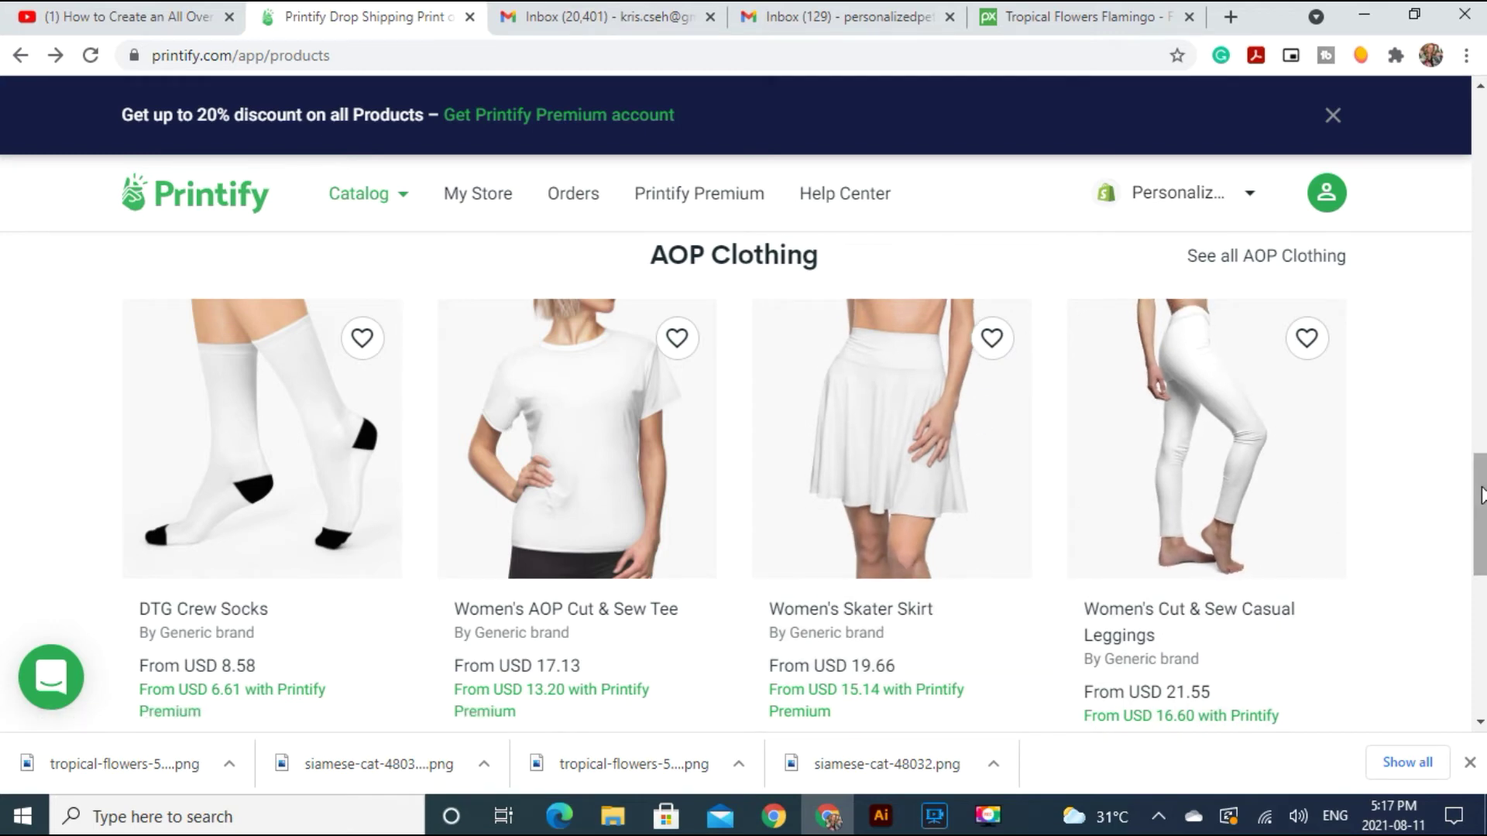
scroll(1480, 496, "down", 2)
scroll(1479, 494, "up", 2)
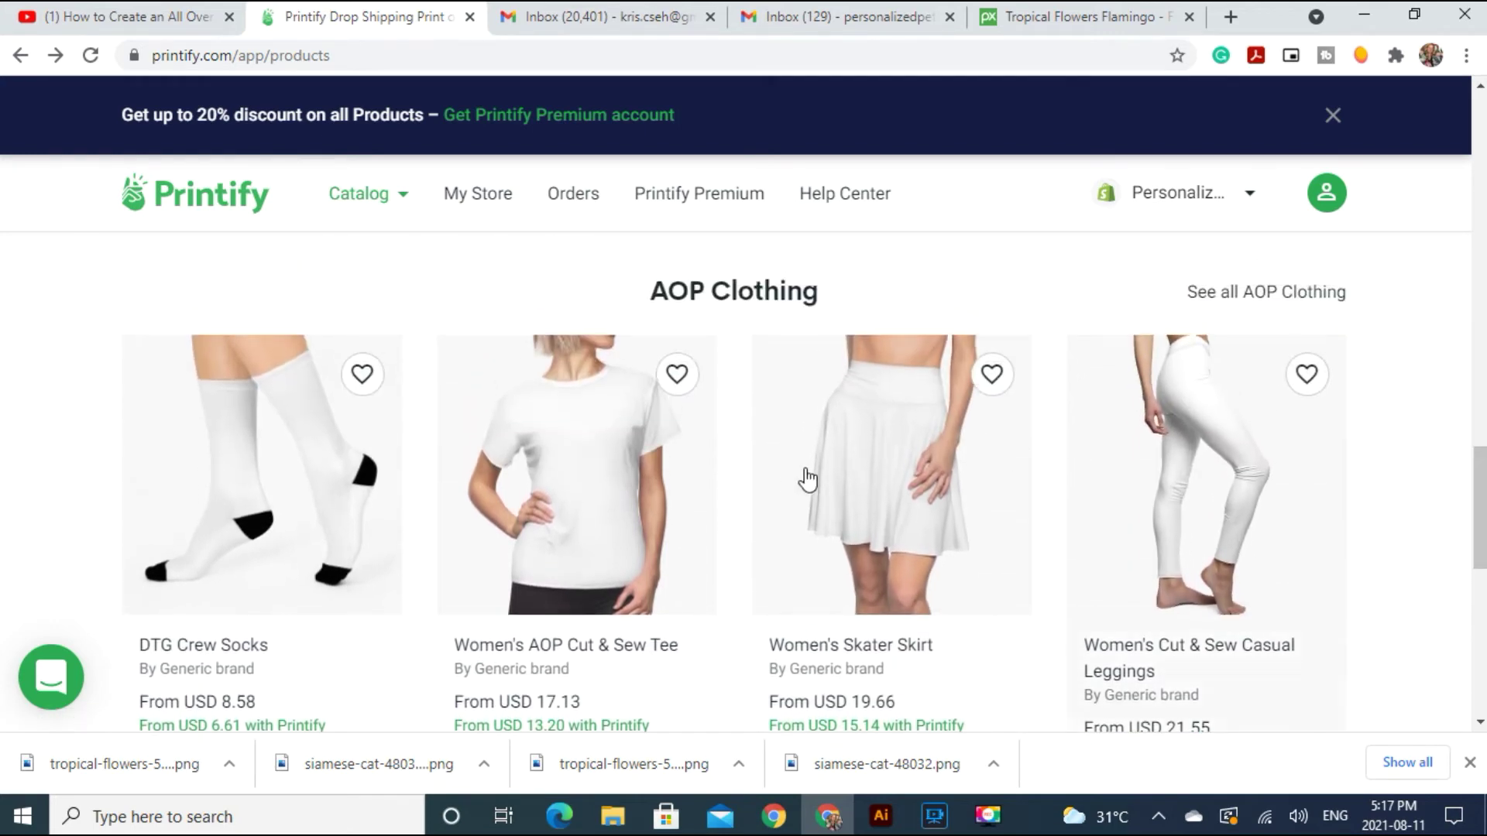
left_click(616, 414)
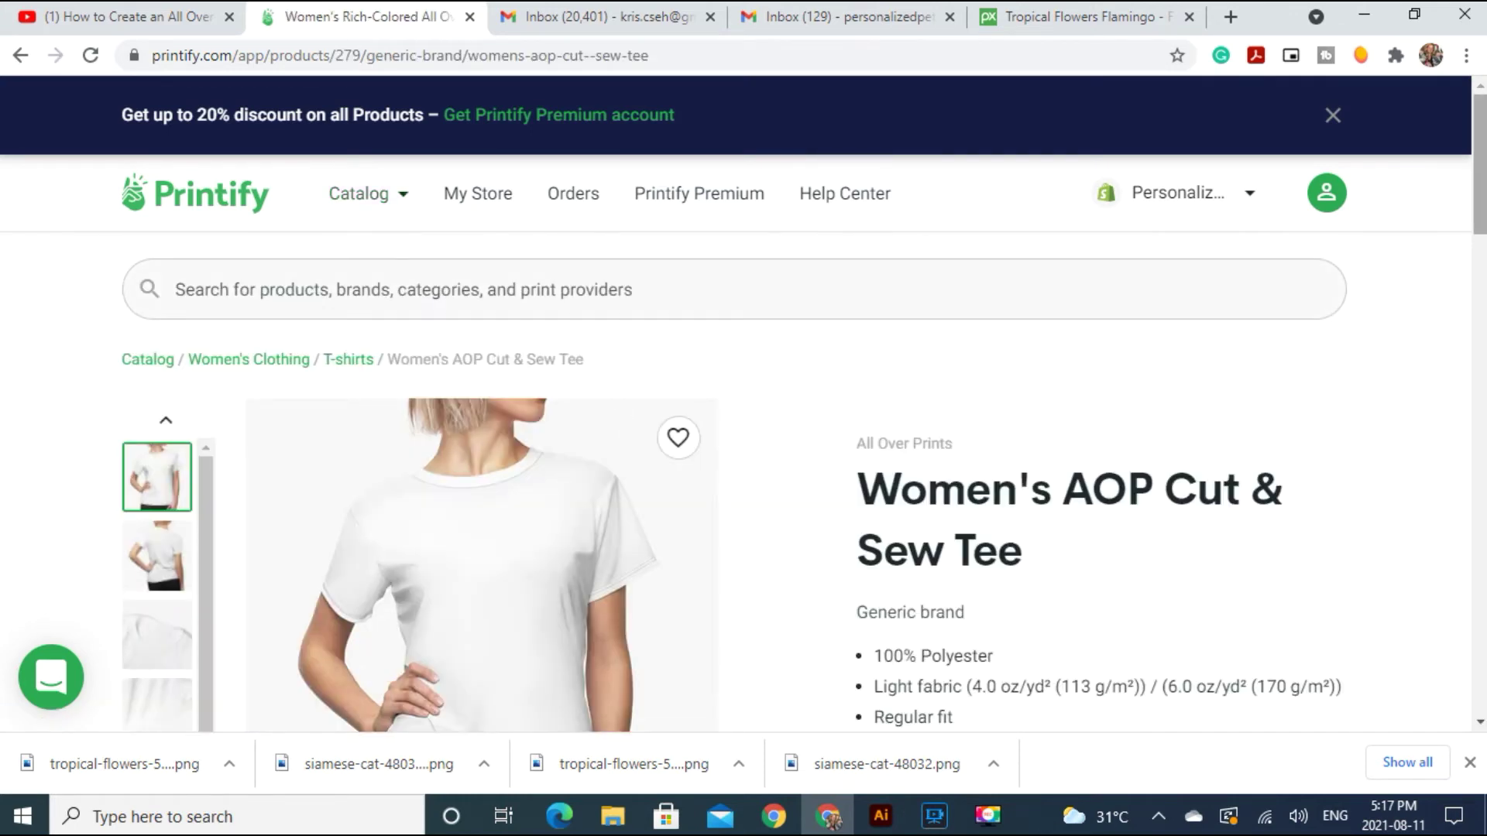
Step: Pick MWW On Demand from All Print Providers to start designing the tee
scroll(1482, 151, "down", 5)
scroll(1480, 194, "up", 4)
scroll(1480, 217, "down", 4)
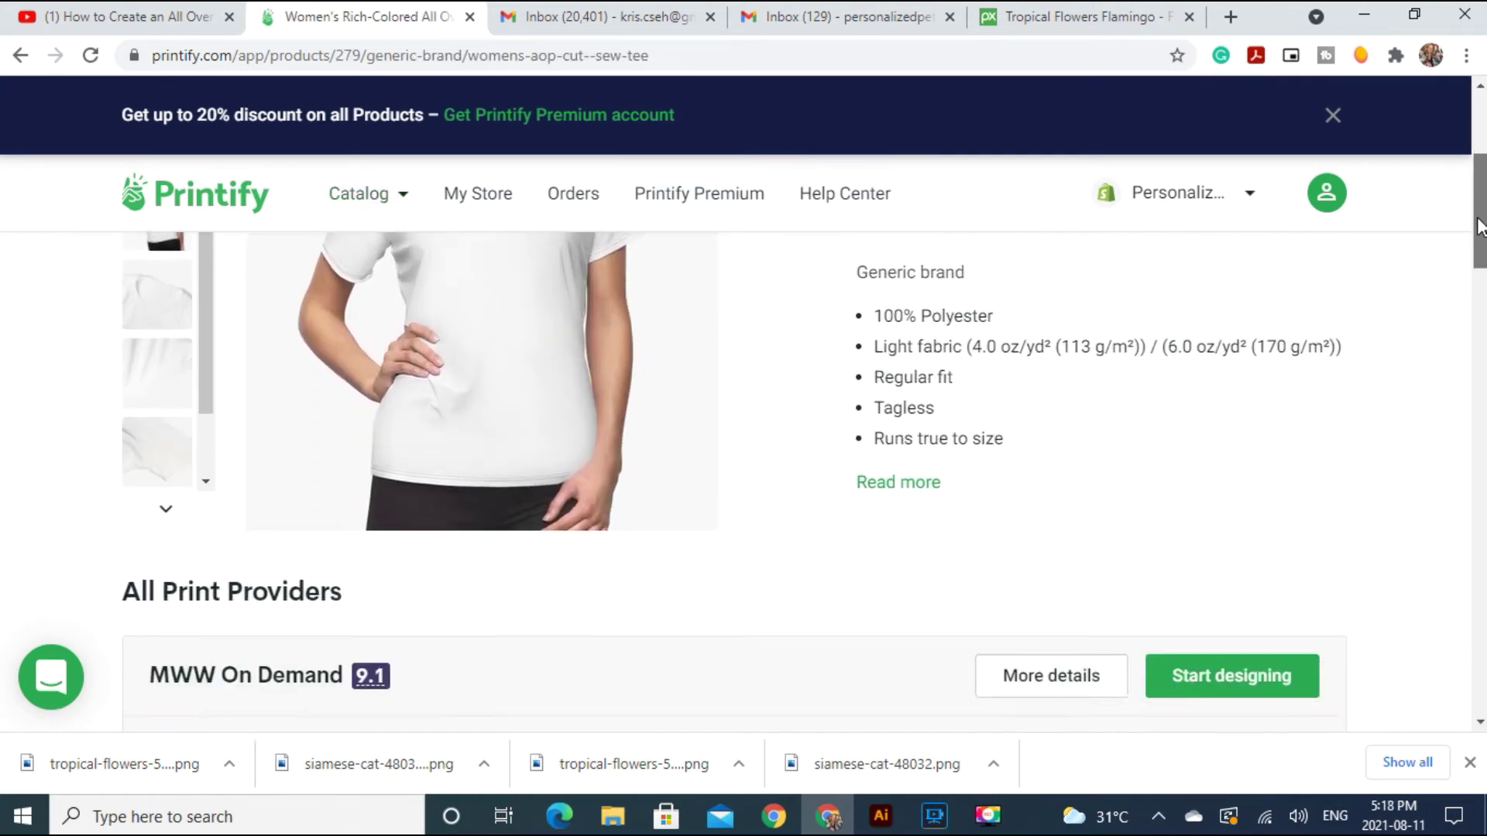
scroll(1479, 240, "down", 2)
scroll(1479, 240, "up", 2)
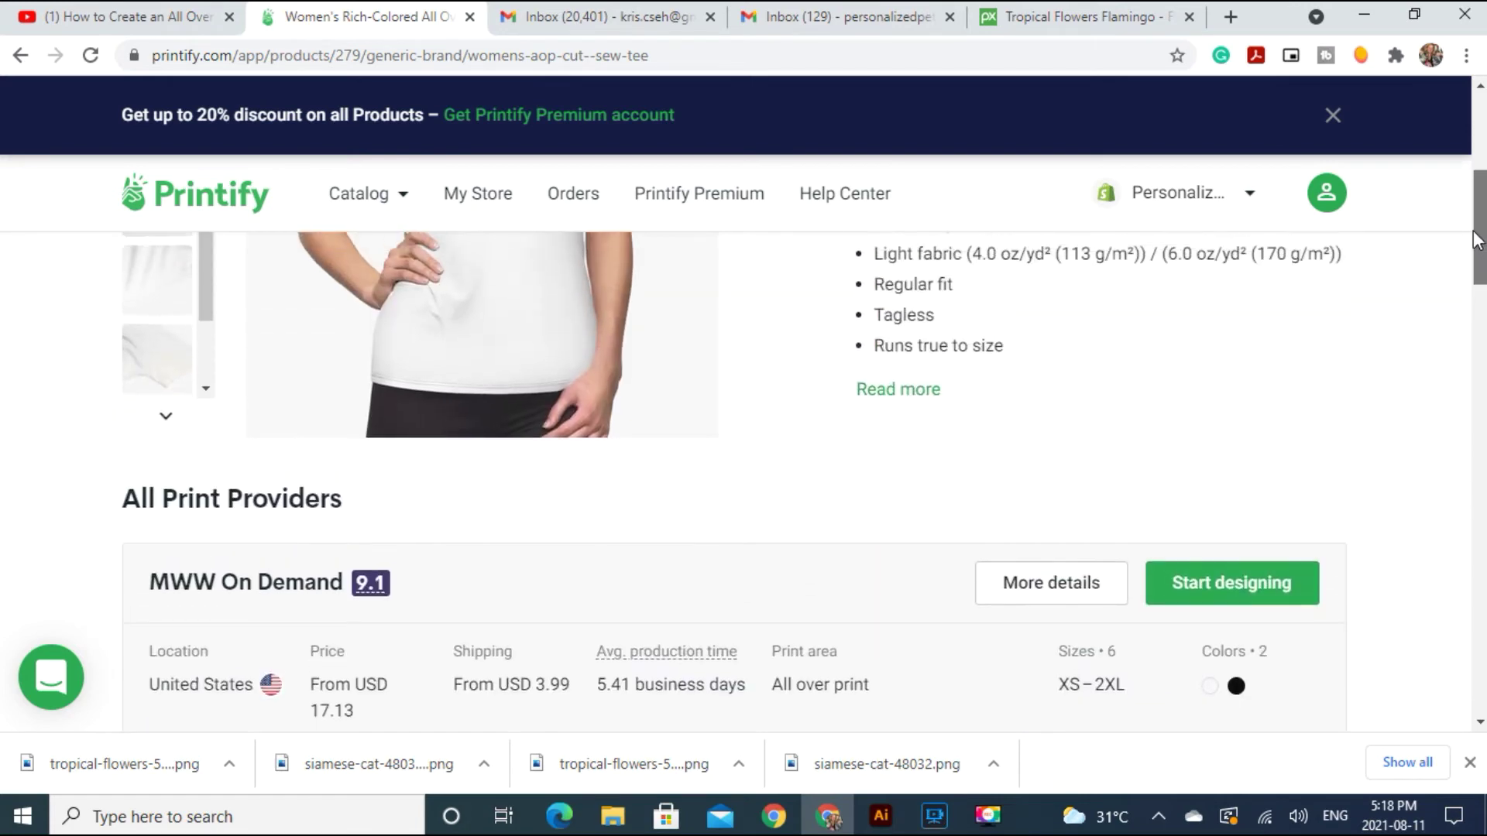
left_click(1235, 590)
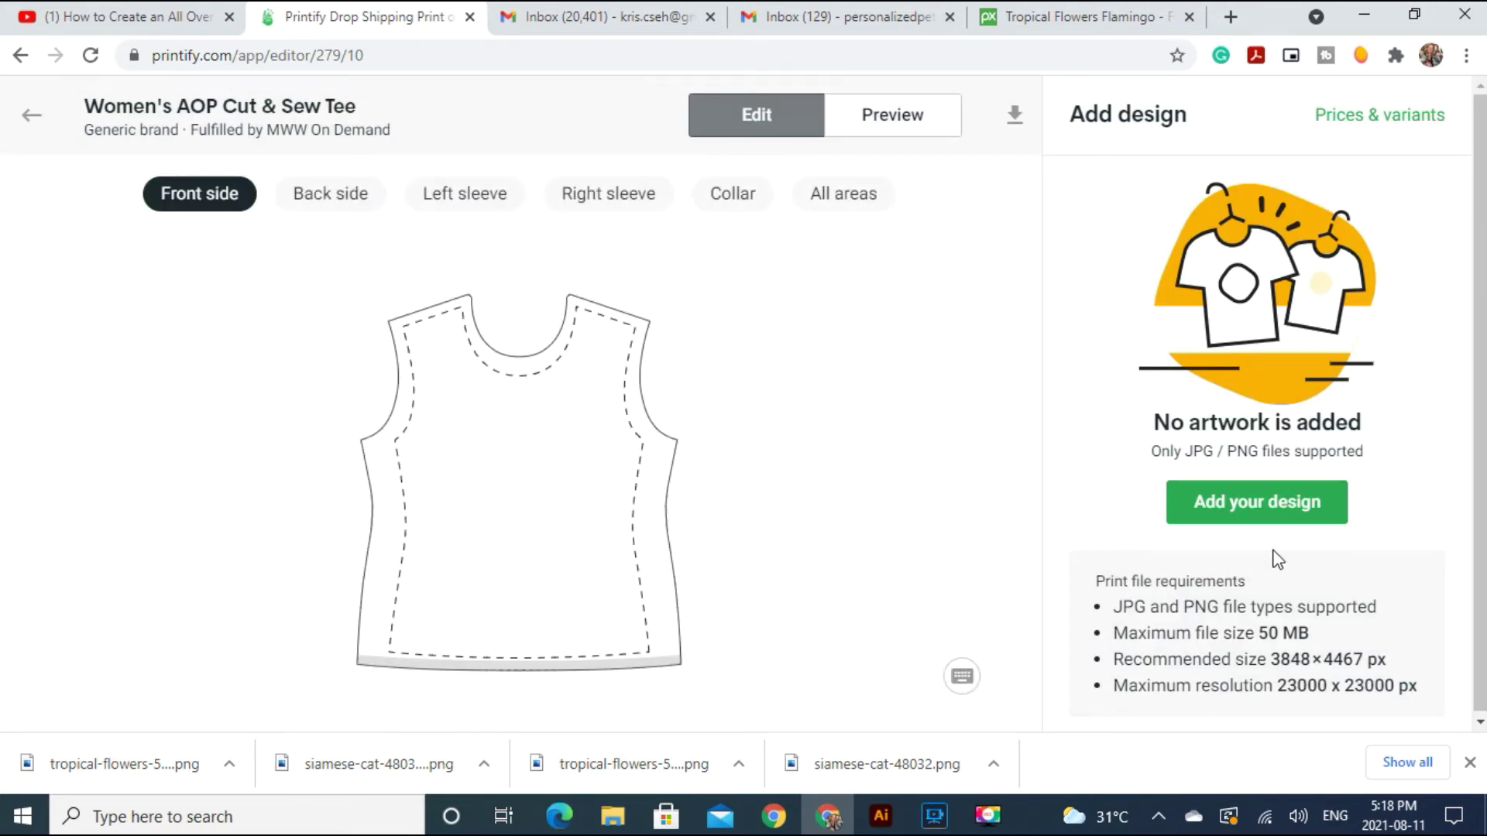
Step: Upload tropical flamingo.jpg from the computer onto the tee's front side
left_click(1261, 512)
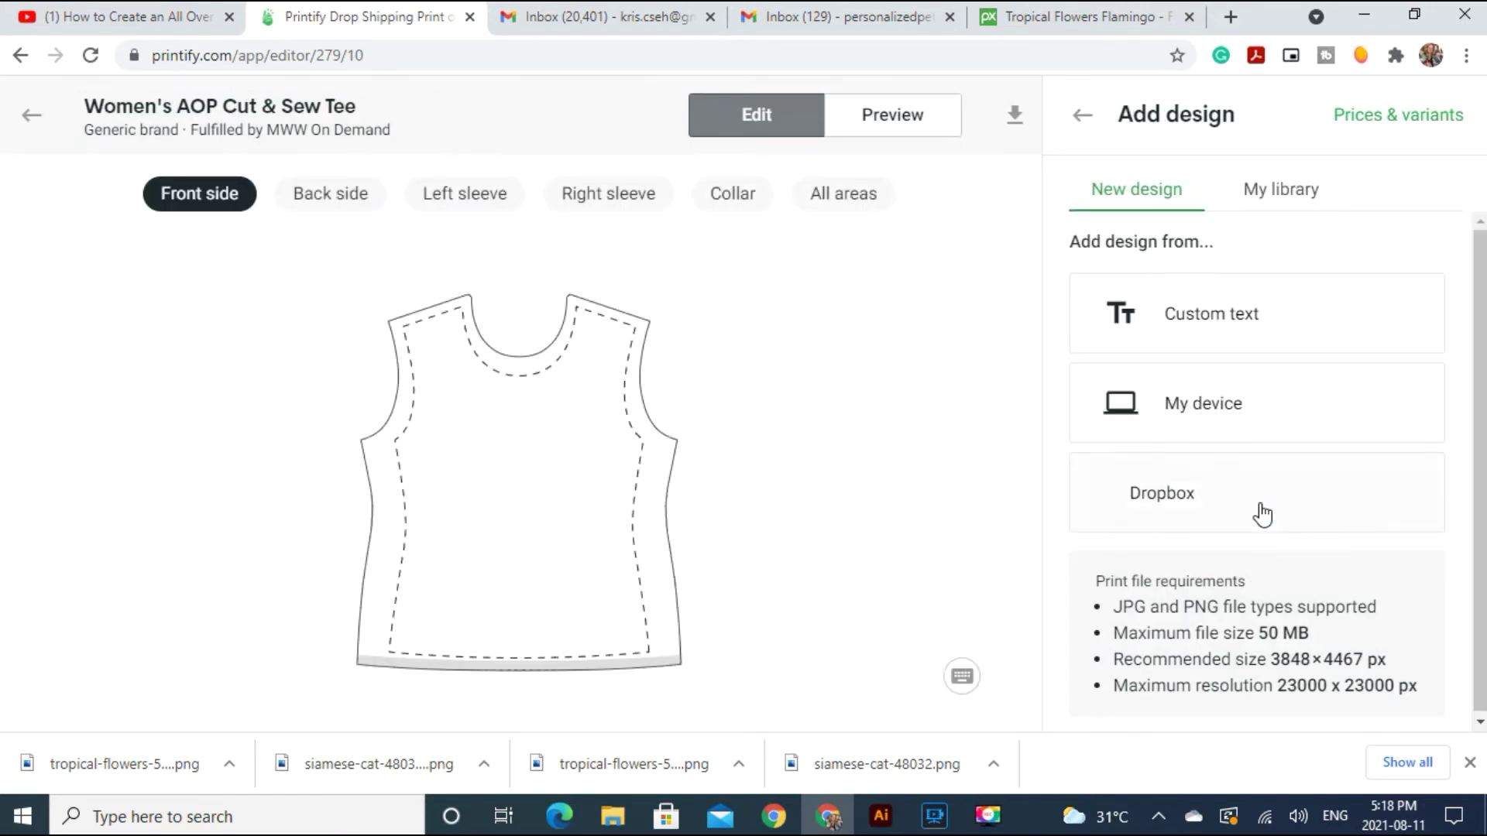
left_click(1258, 403)
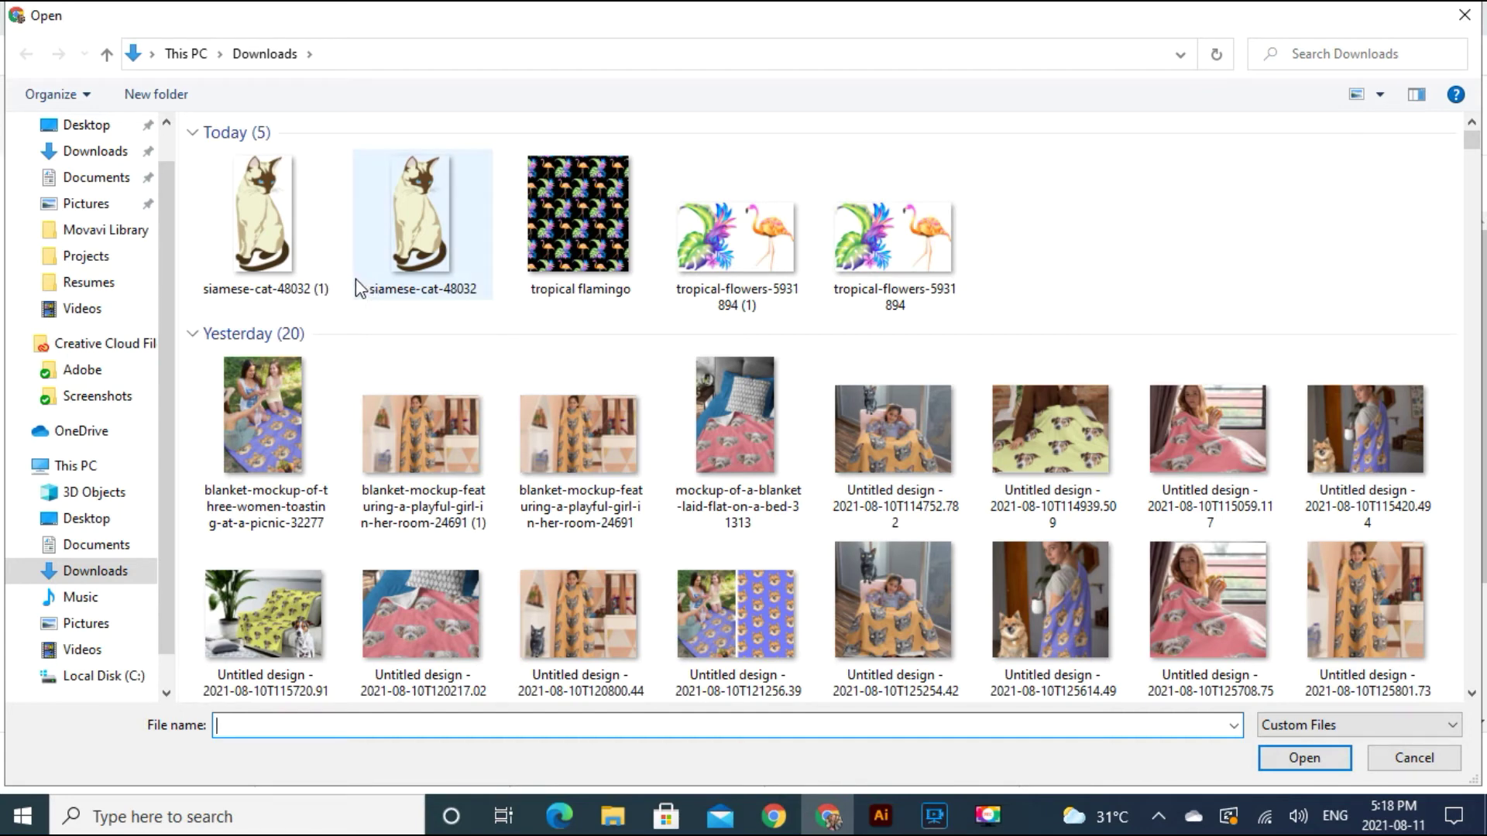
left_click(581, 229)
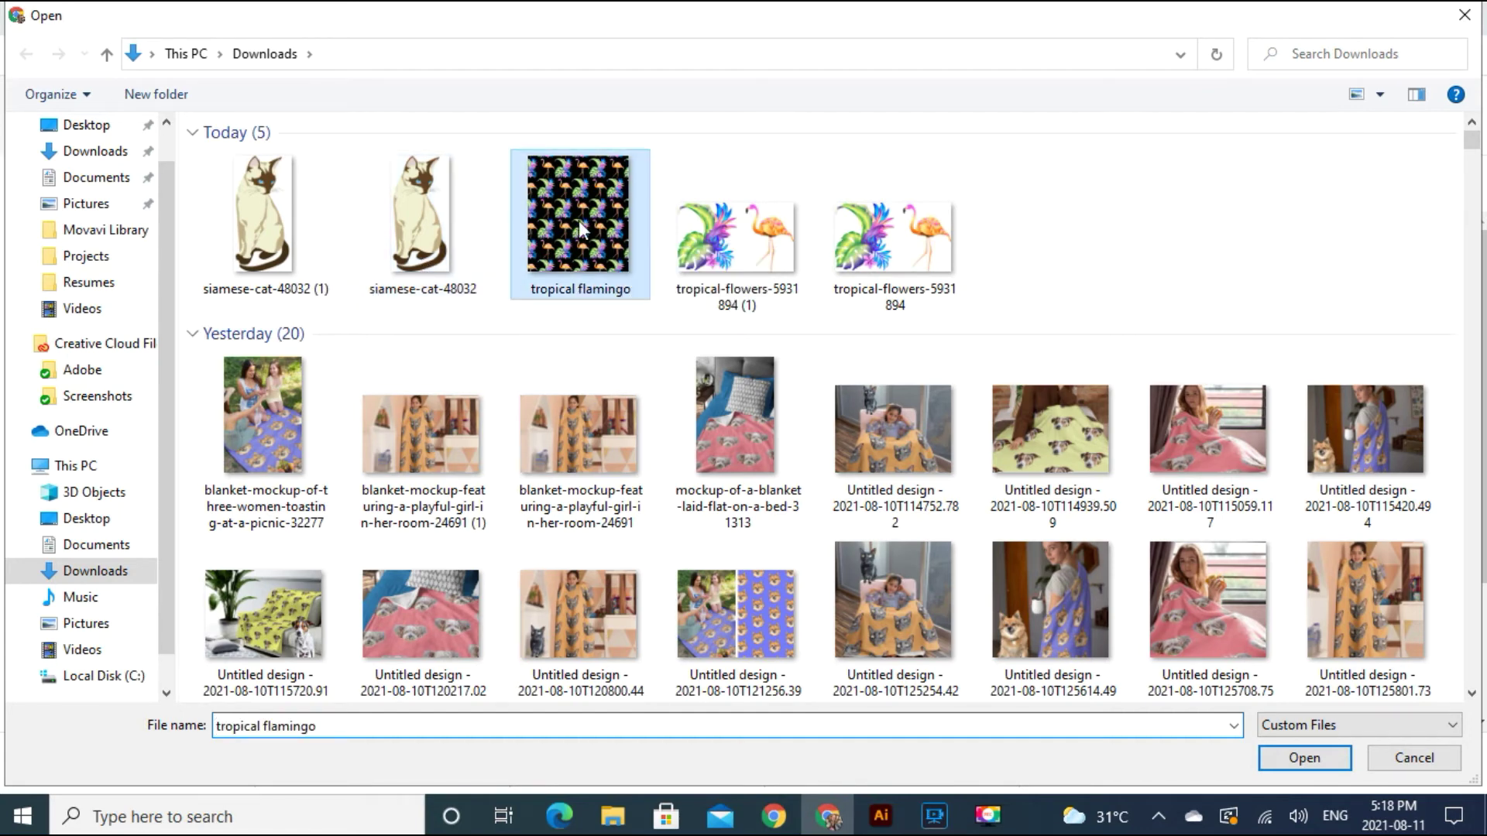
left_click(1299, 755)
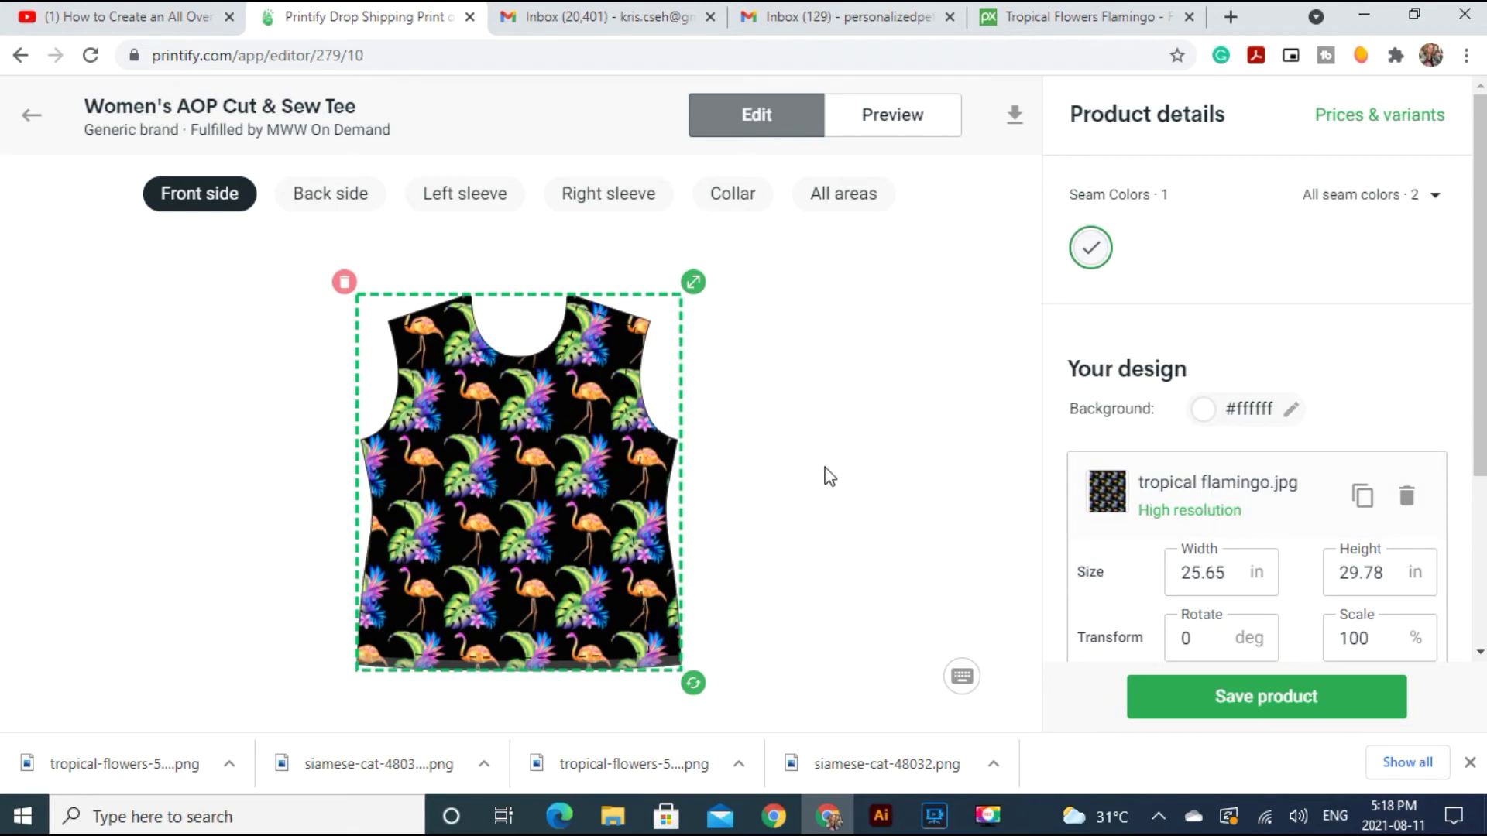
left_click(345, 203)
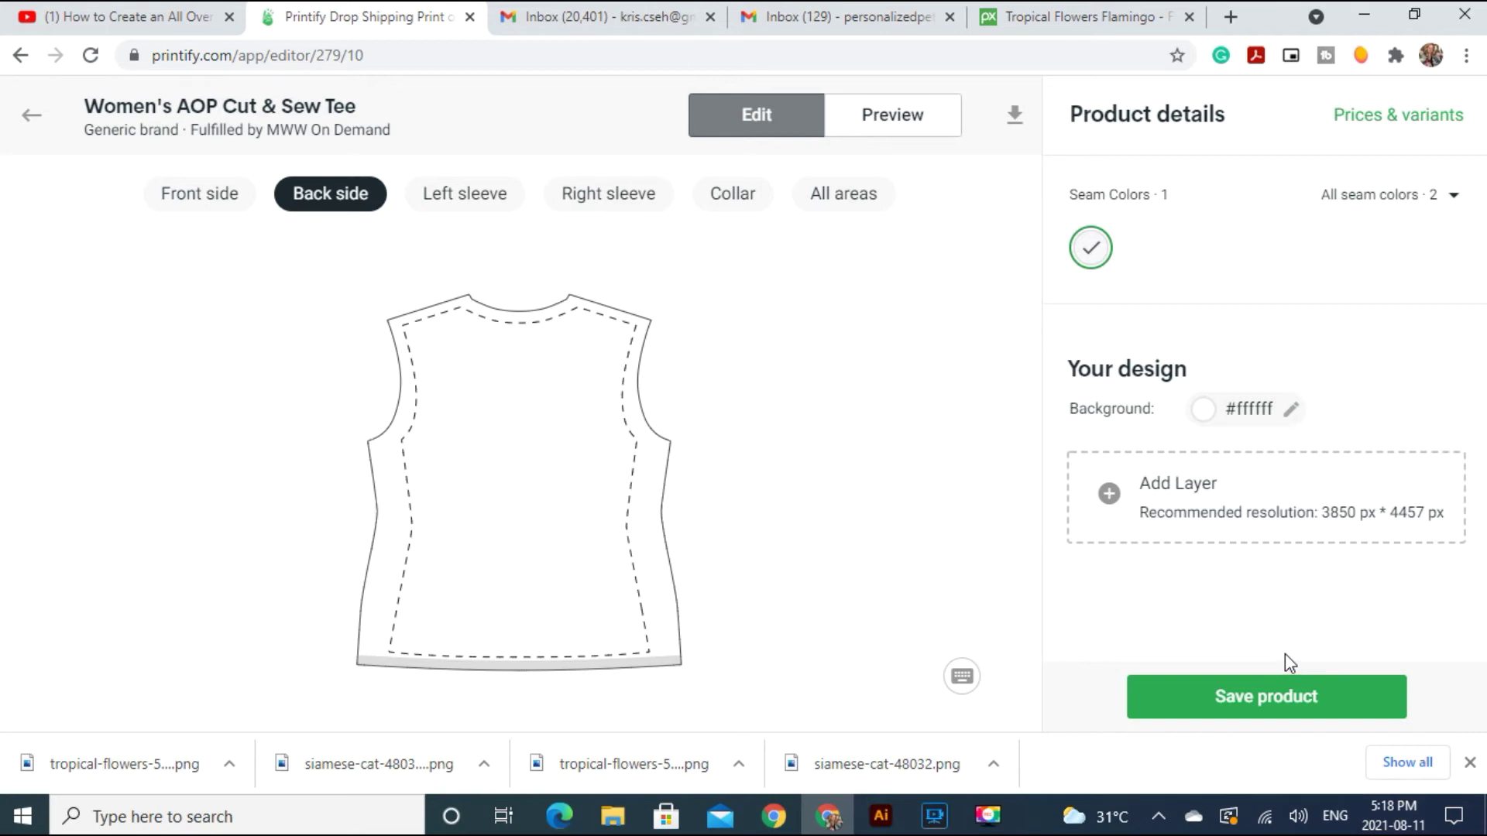
Step: Apply tropical flamingo.jpg from My library to the tee's back side
left_click(1274, 492)
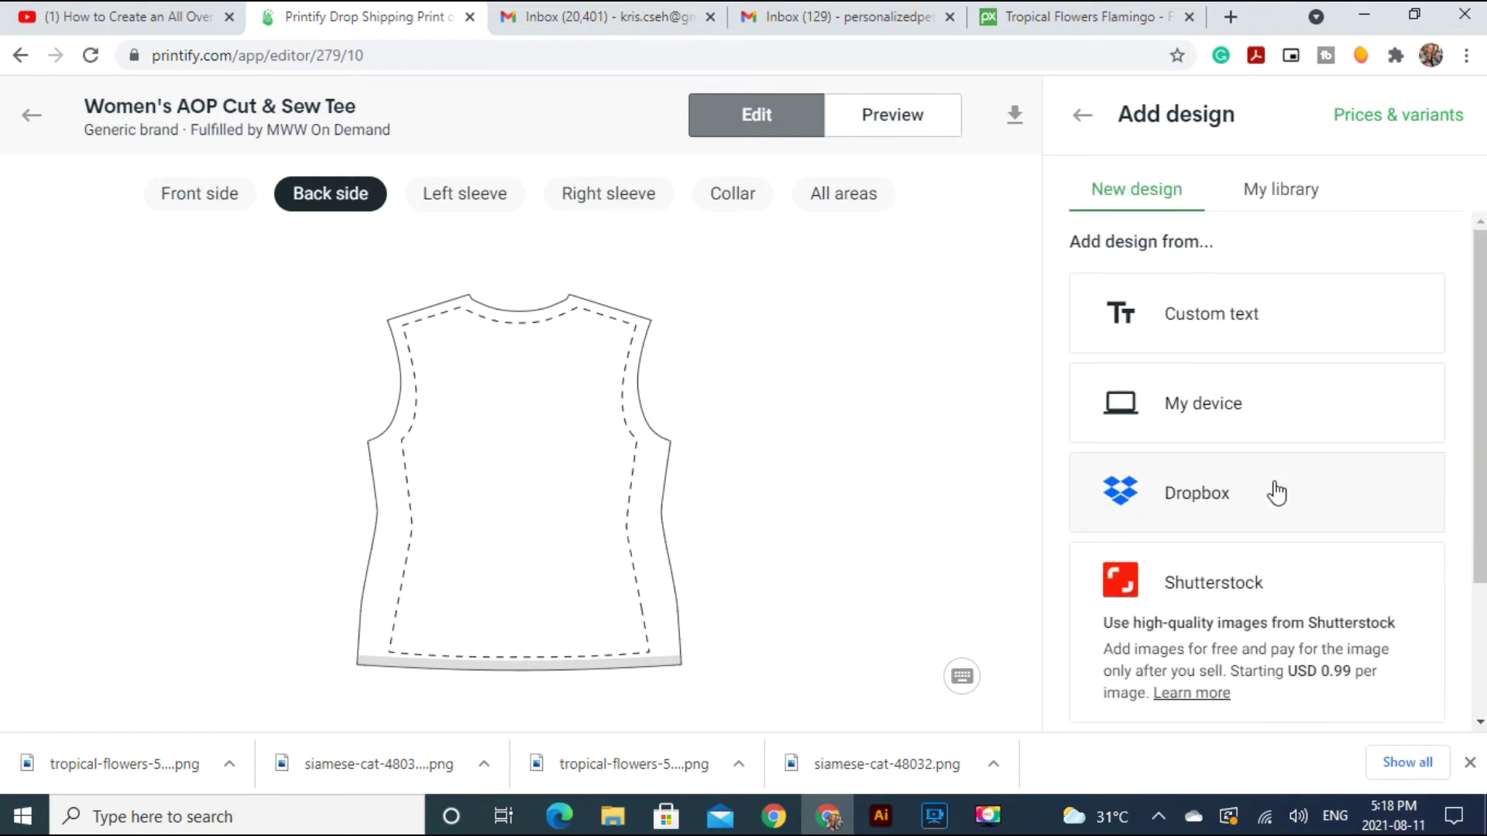
left_click(1285, 195)
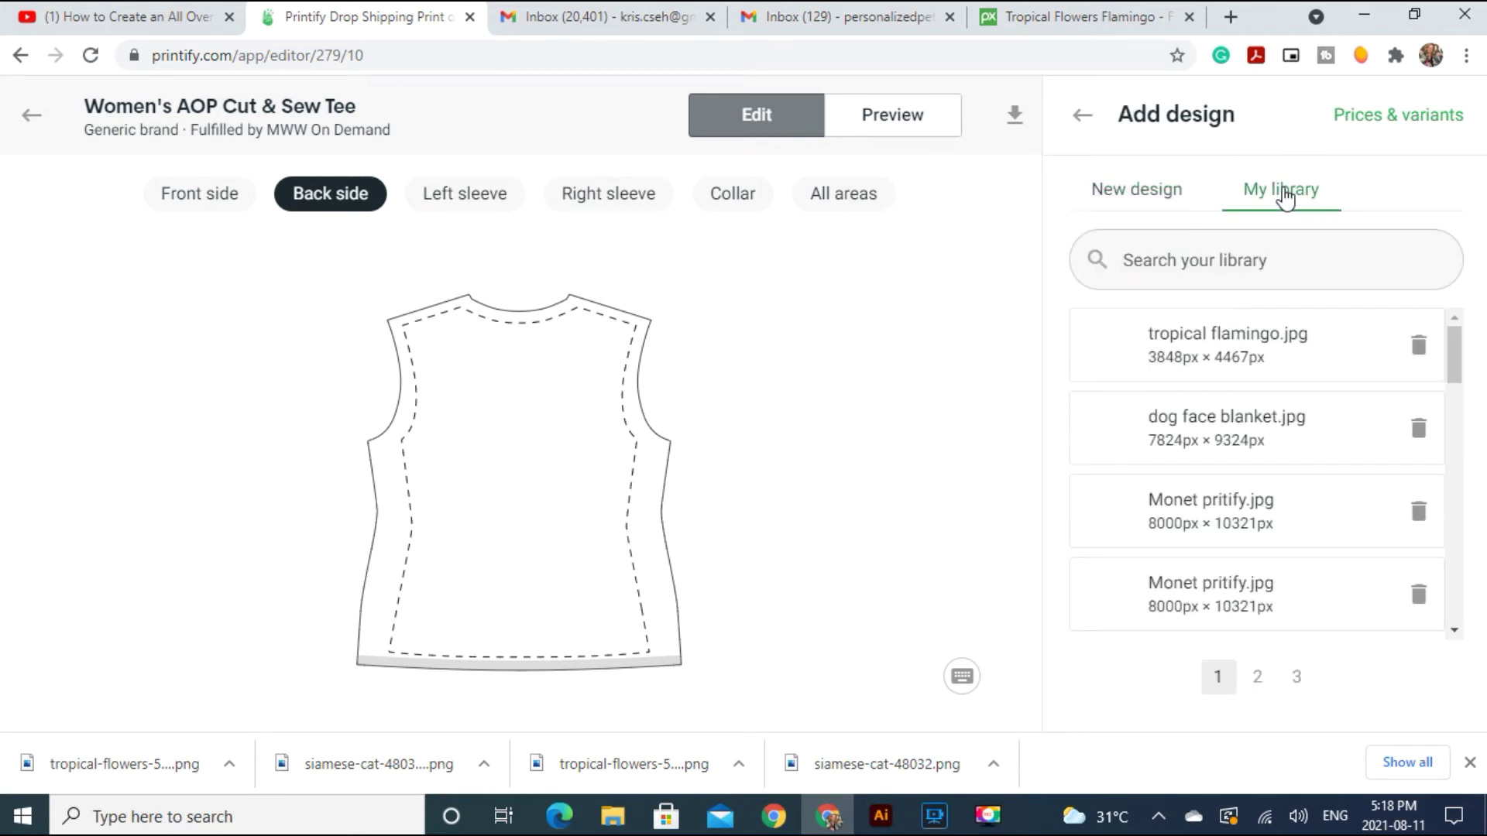
left_click(1239, 345)
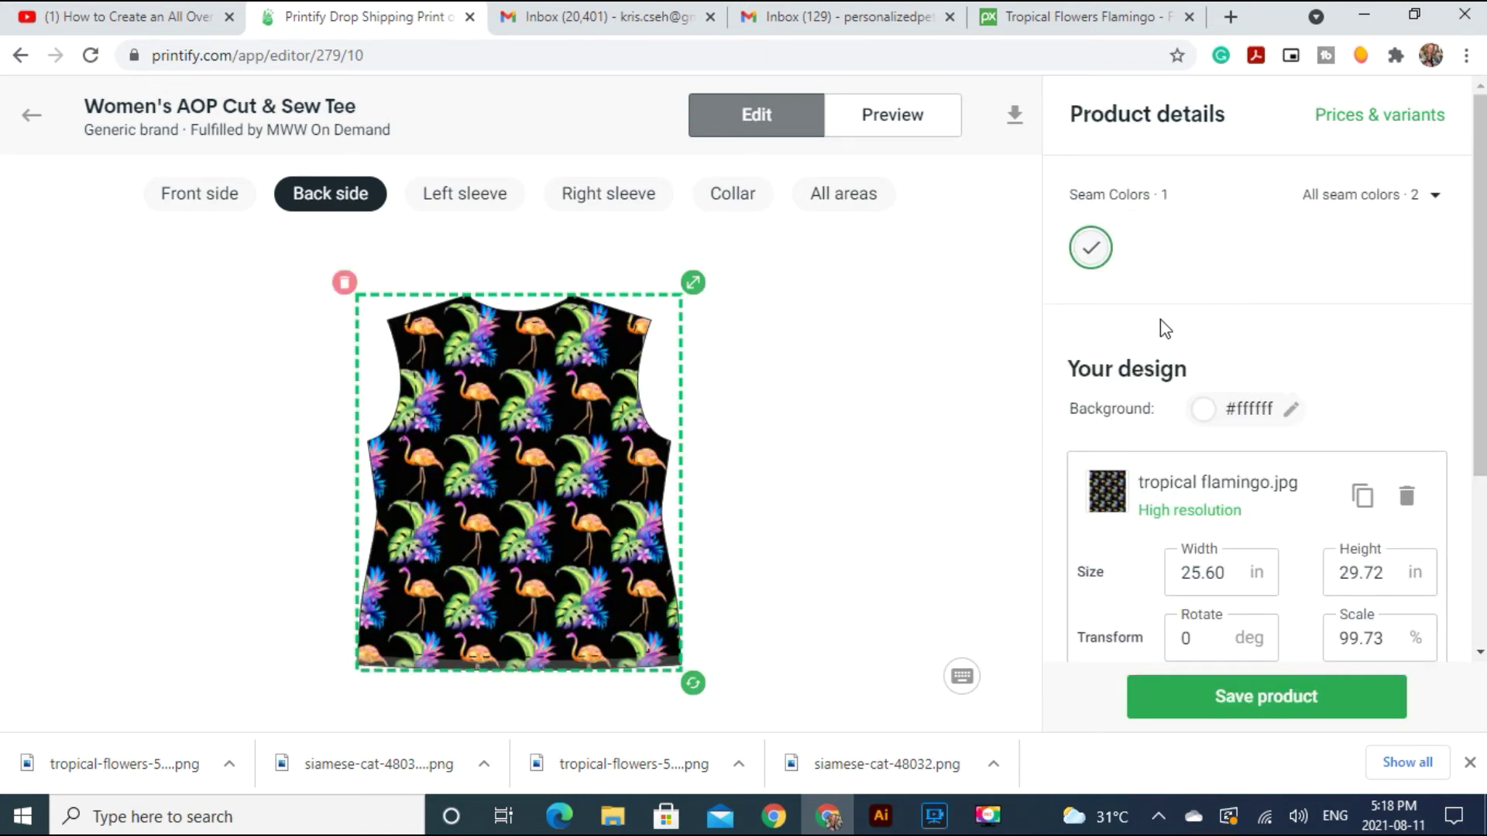
left_click(490, 205)
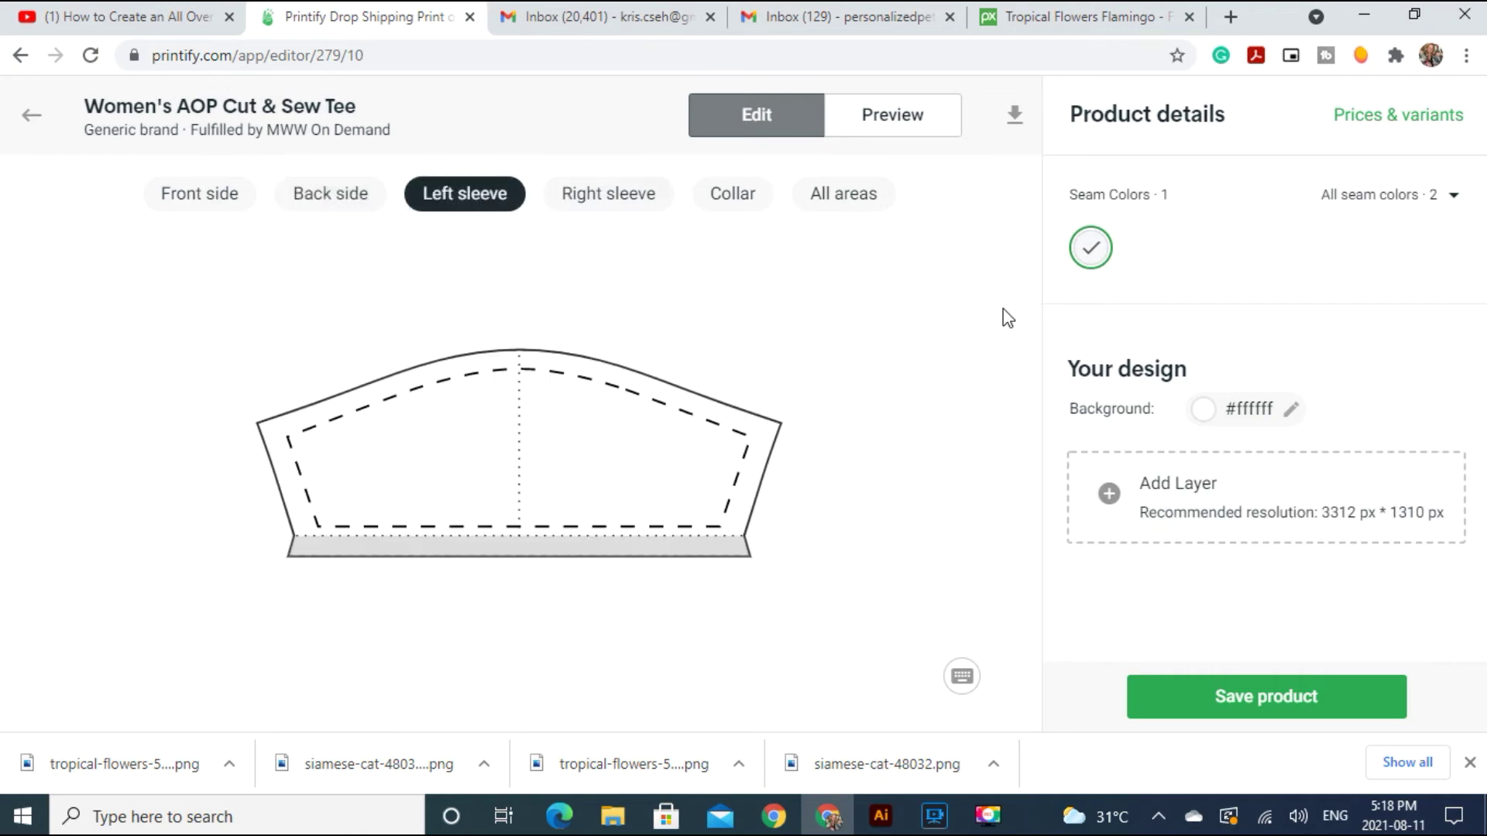
Step: Place tropical flamingo.jpg from My library on the left sleeve
left_click(1249, 484)
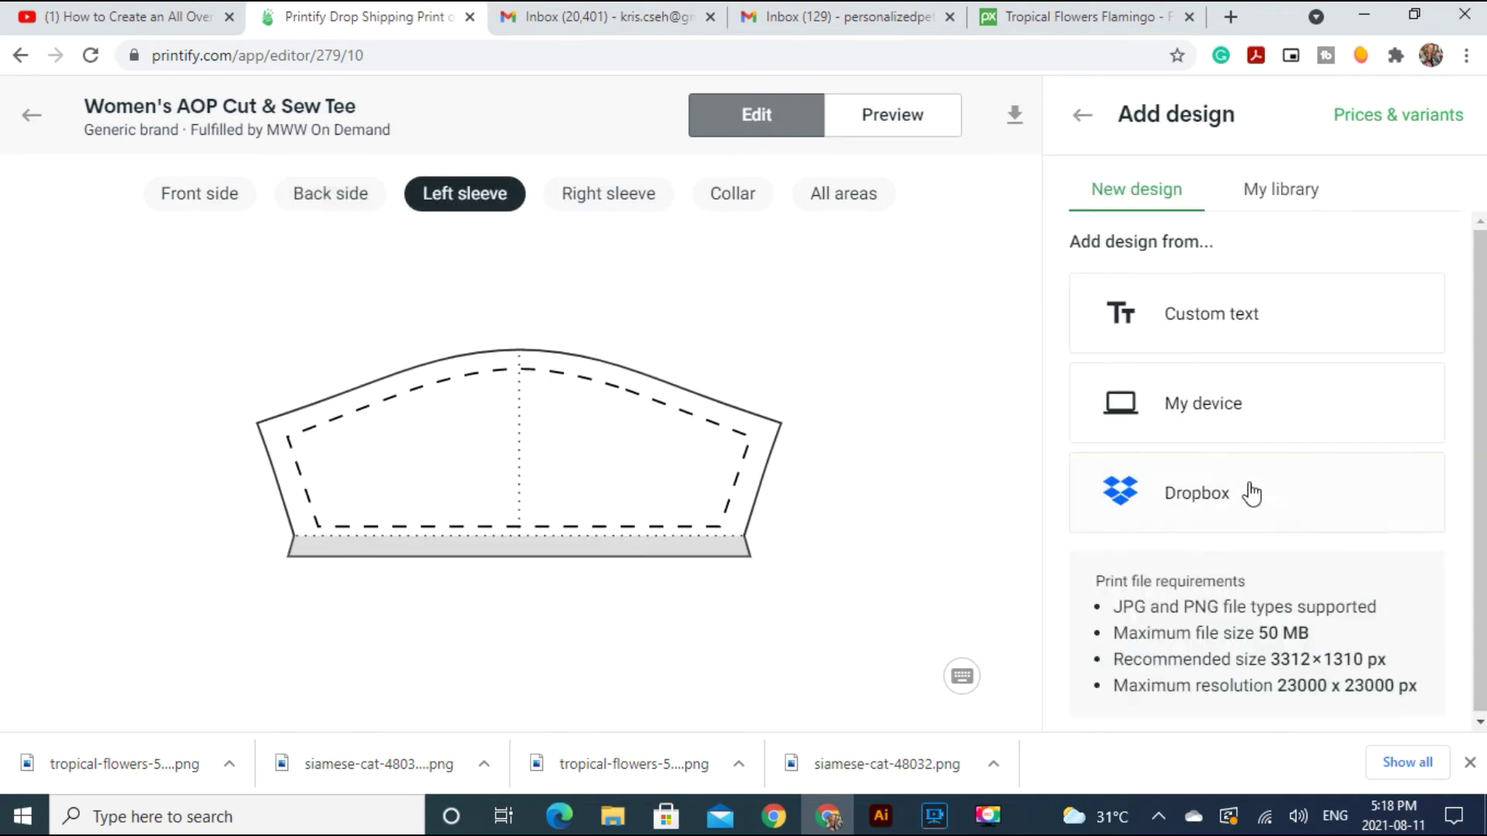
left_click(1287, 203)
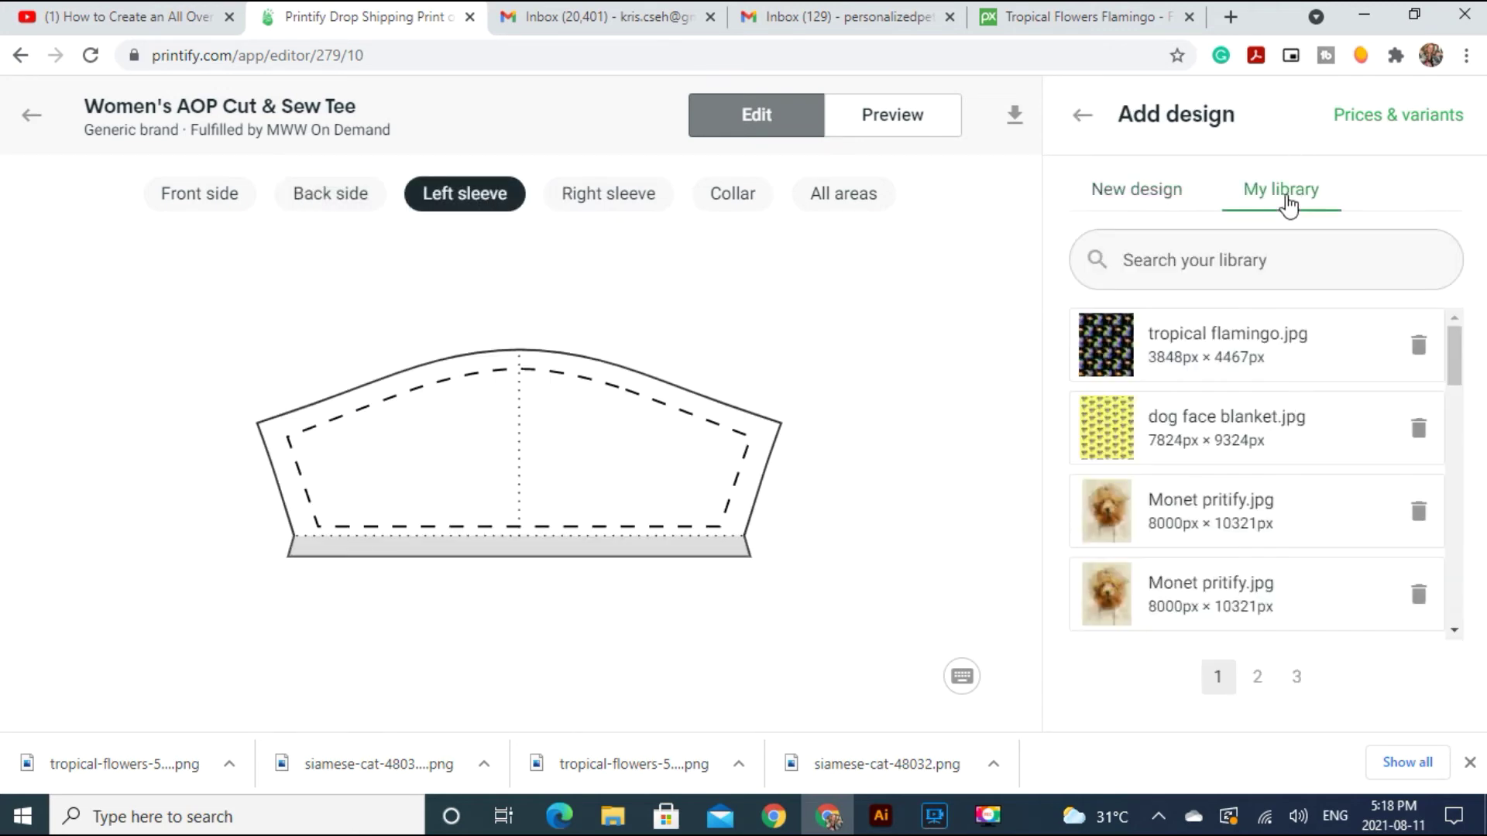
left_click(1242, 338)
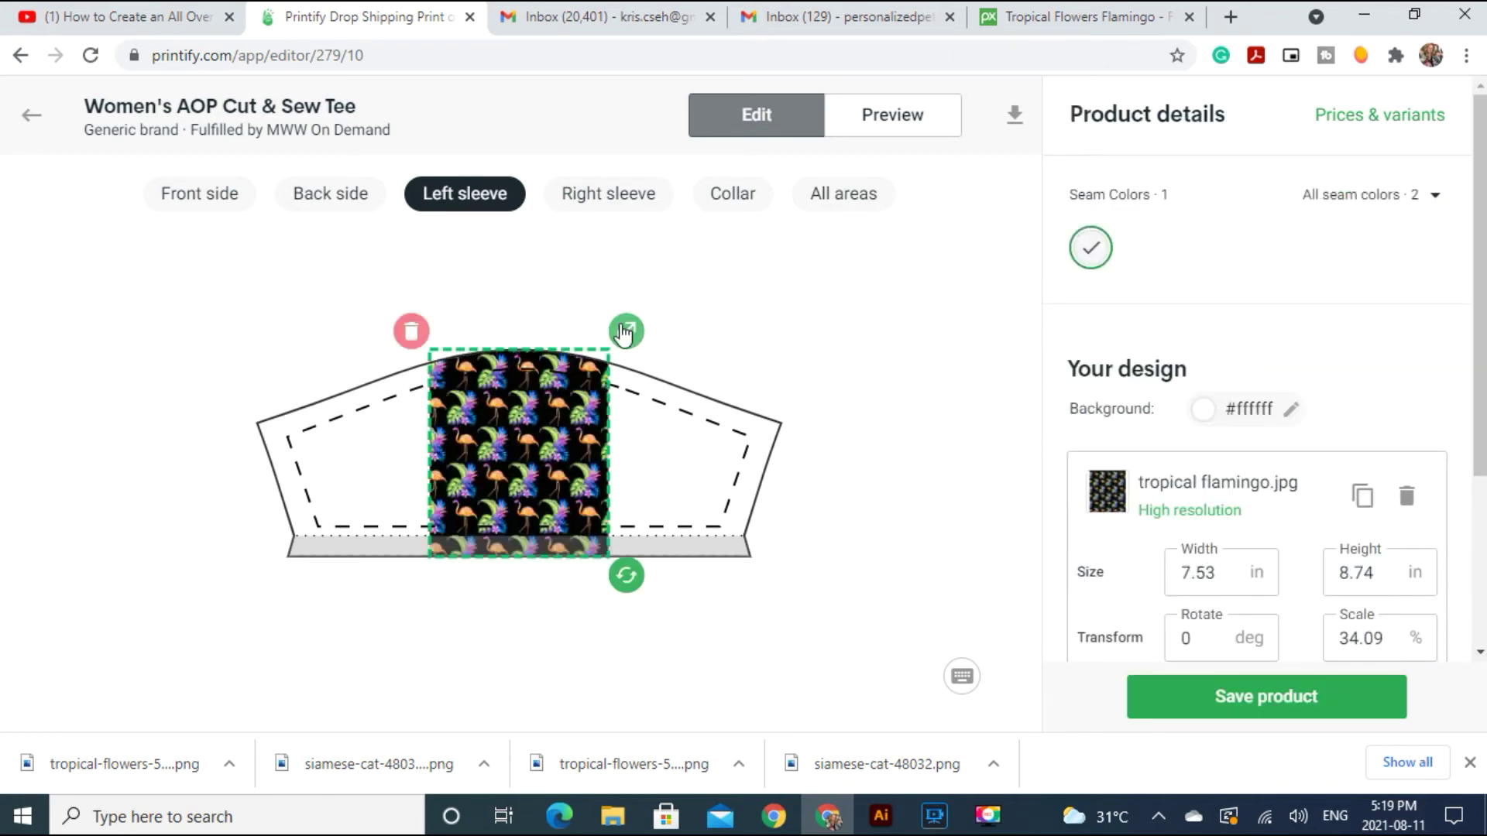
Step: Enlarge, tilt and reposition the design to cover the left sleeve at 22.28 × 25.87 in
left_click_drag(629, 333, 813, 232)
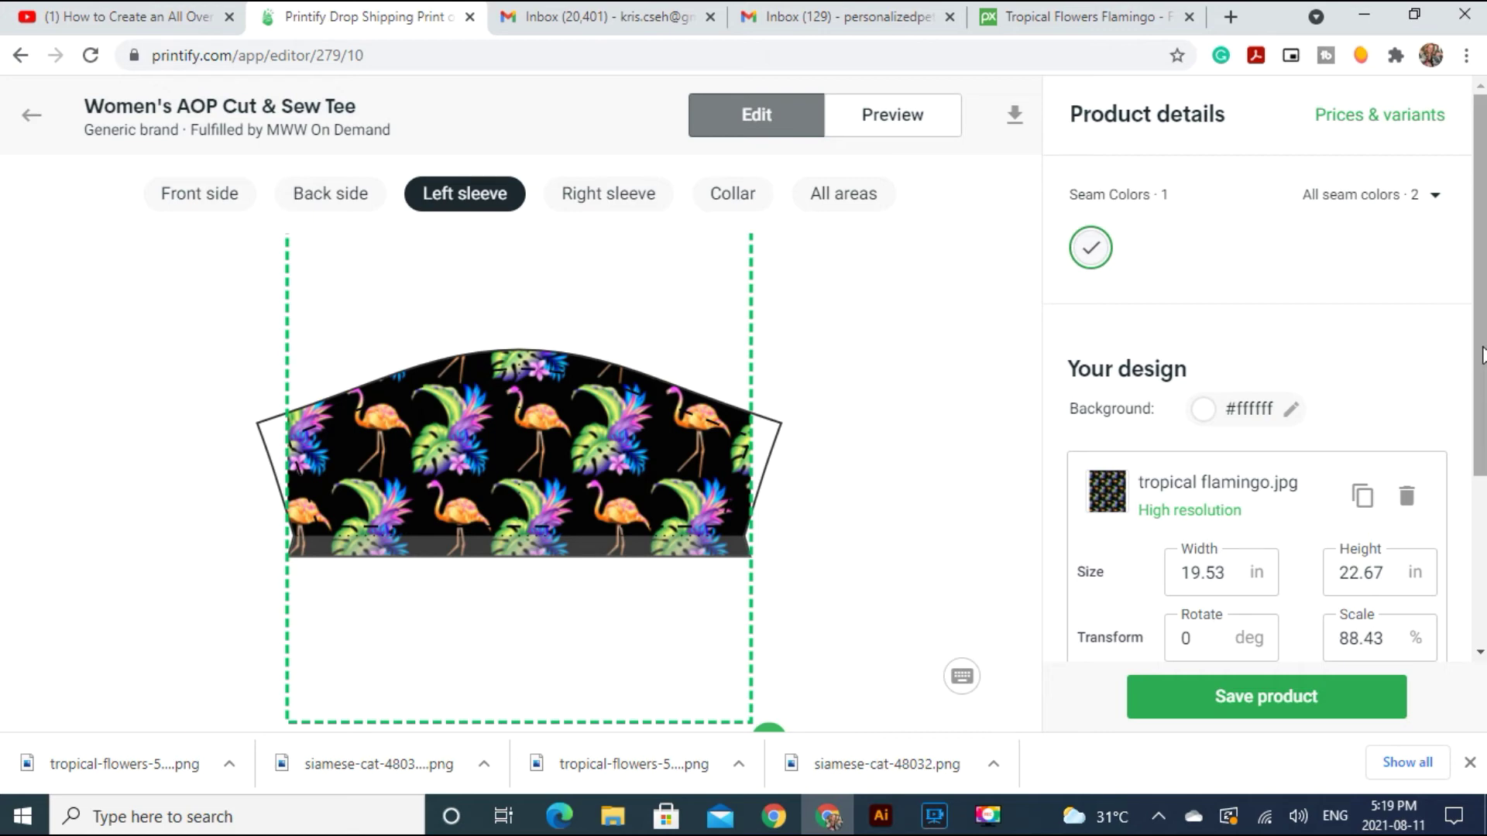
left_click_drag(1481, 356, 977, 460)
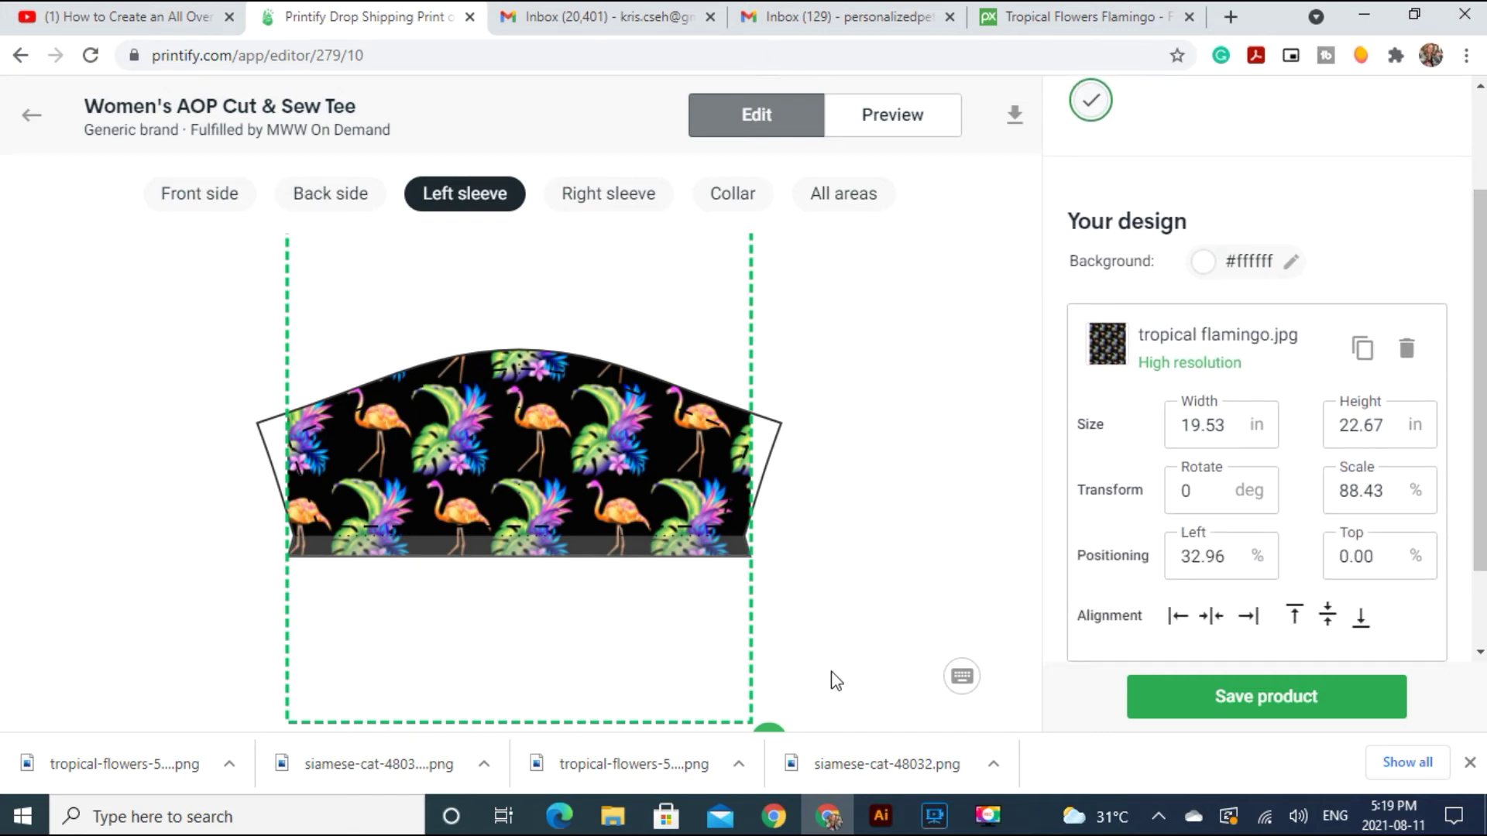
left_click(1469, 762)
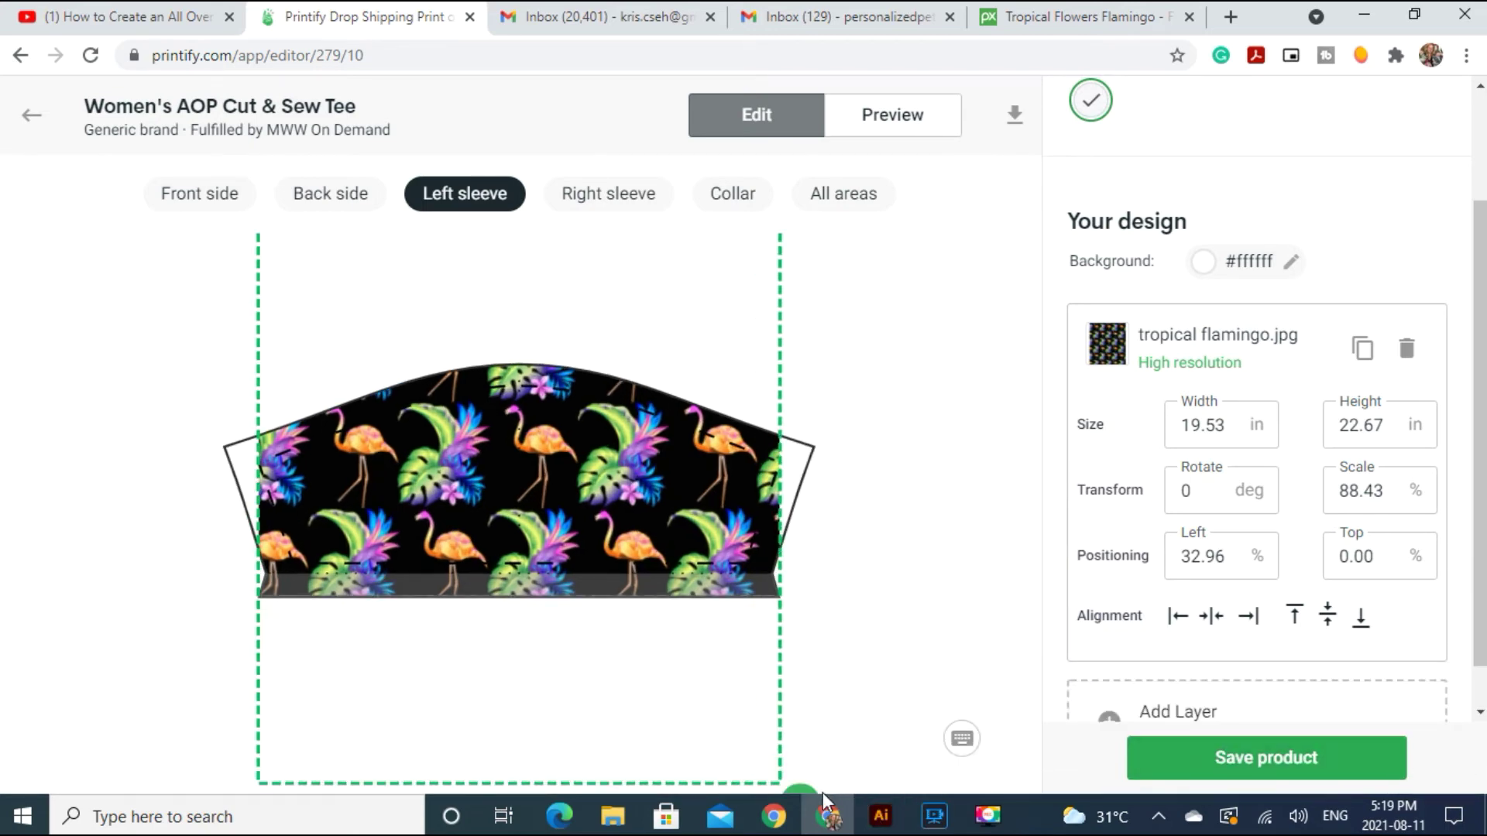
left_click_drag(812, 804, 769, 761)
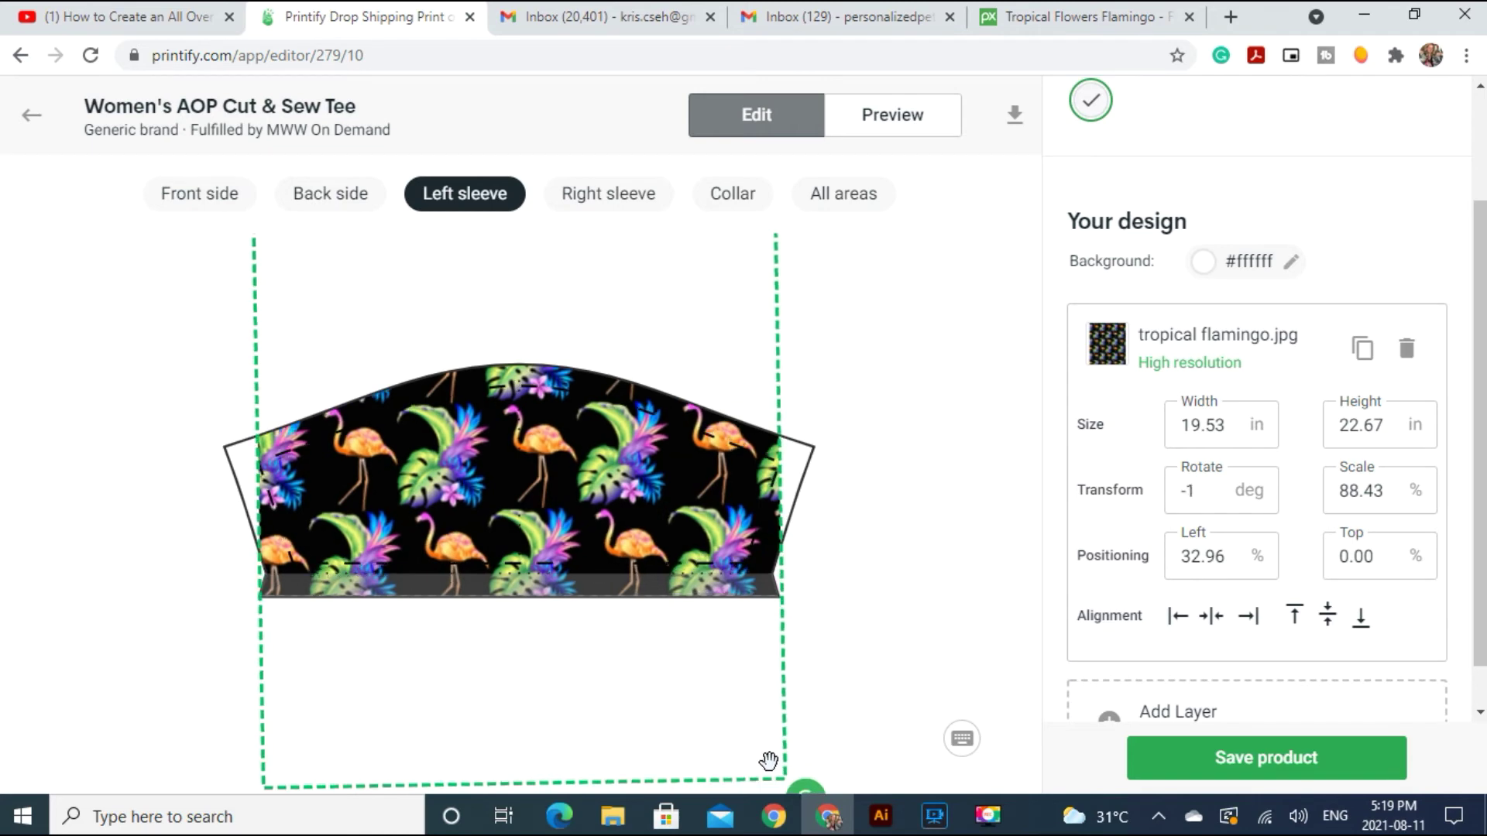
left_click_drag(723, 342, 732, 448)
left_click_drag(799, 268, 834, 267)
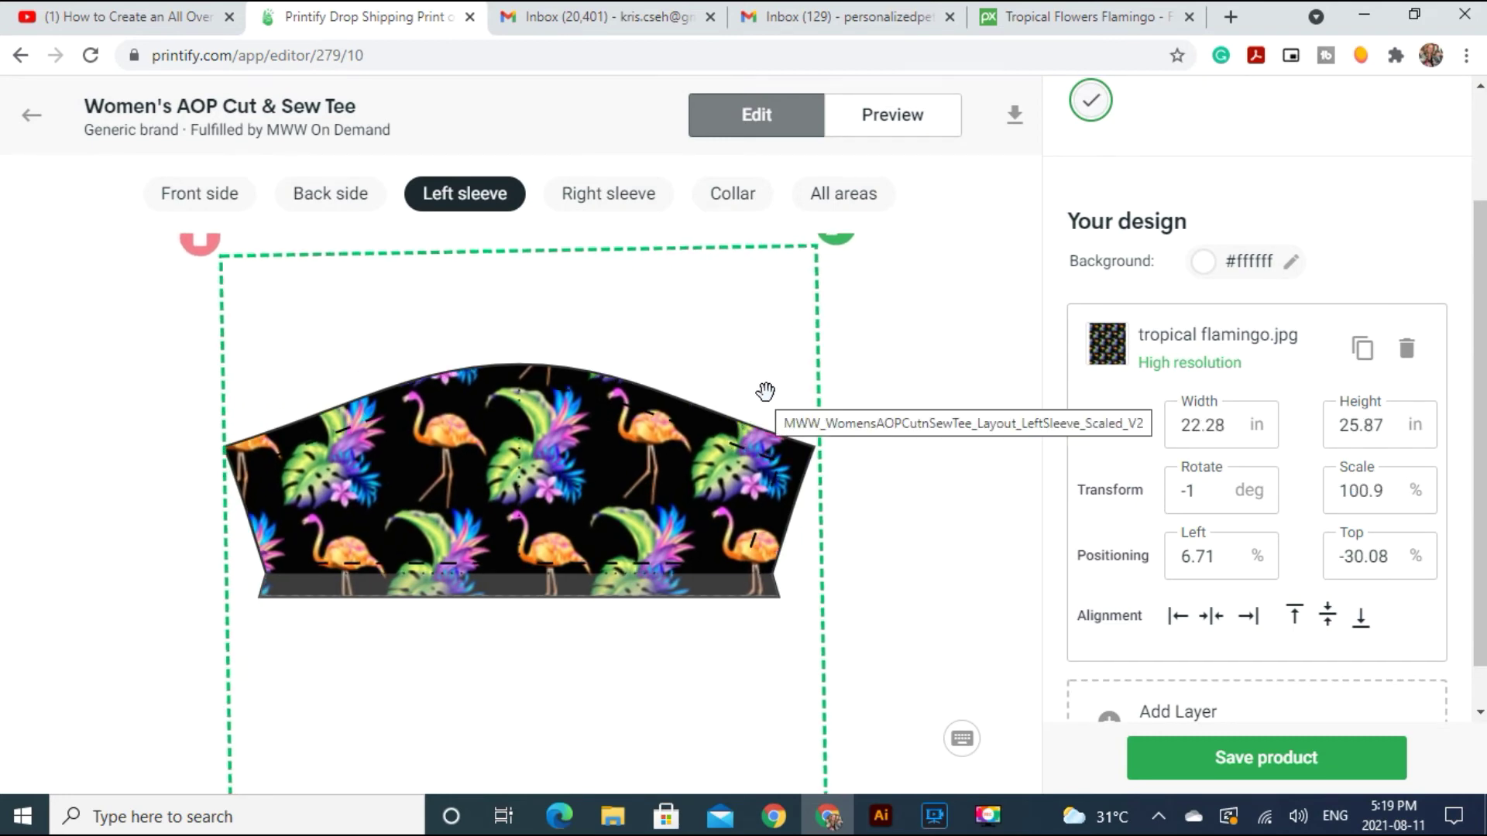
scroll(1483, 534, "down", 1)
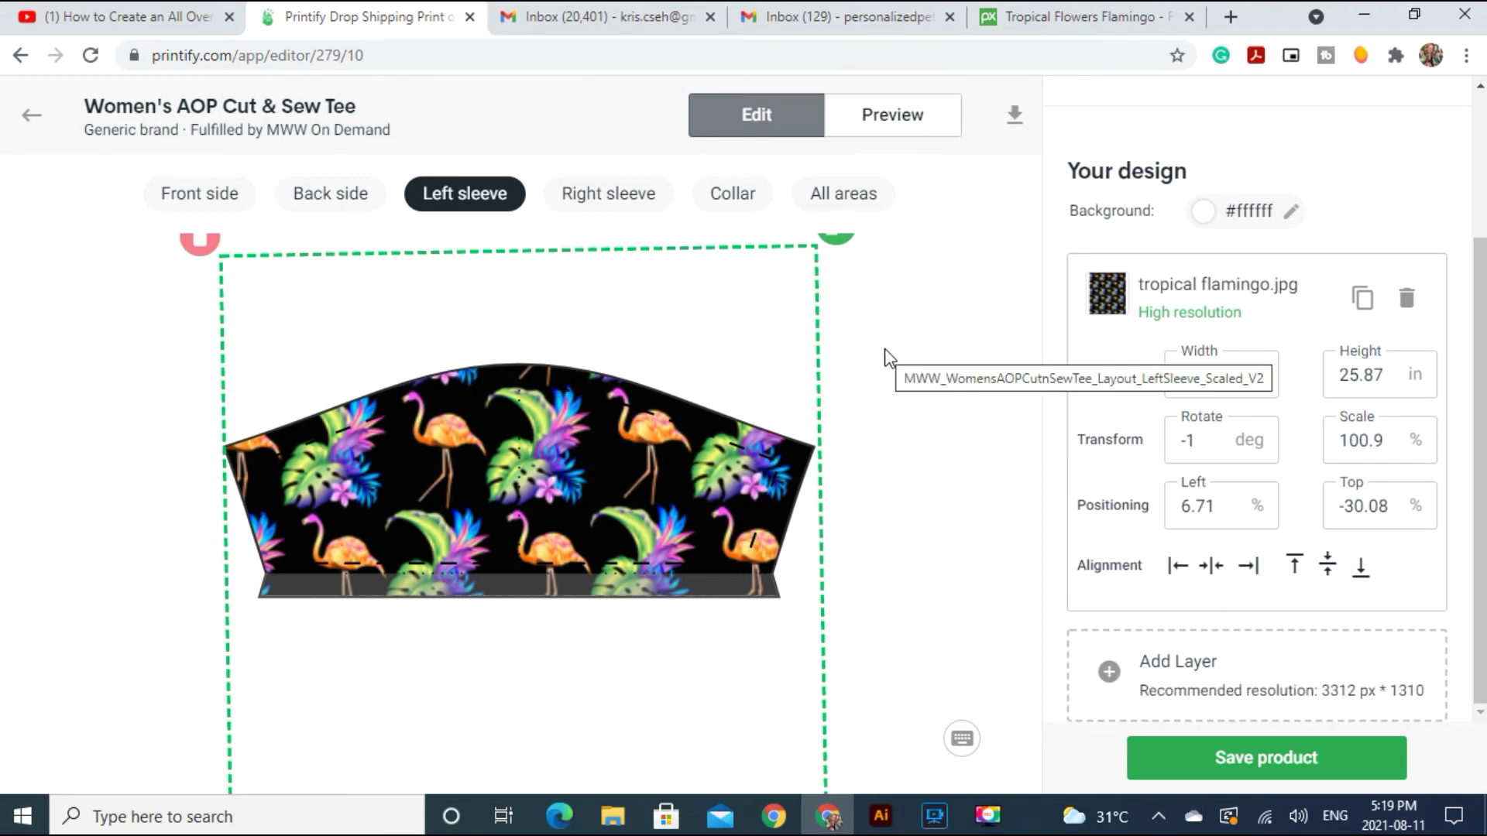
left_click(606, 206)
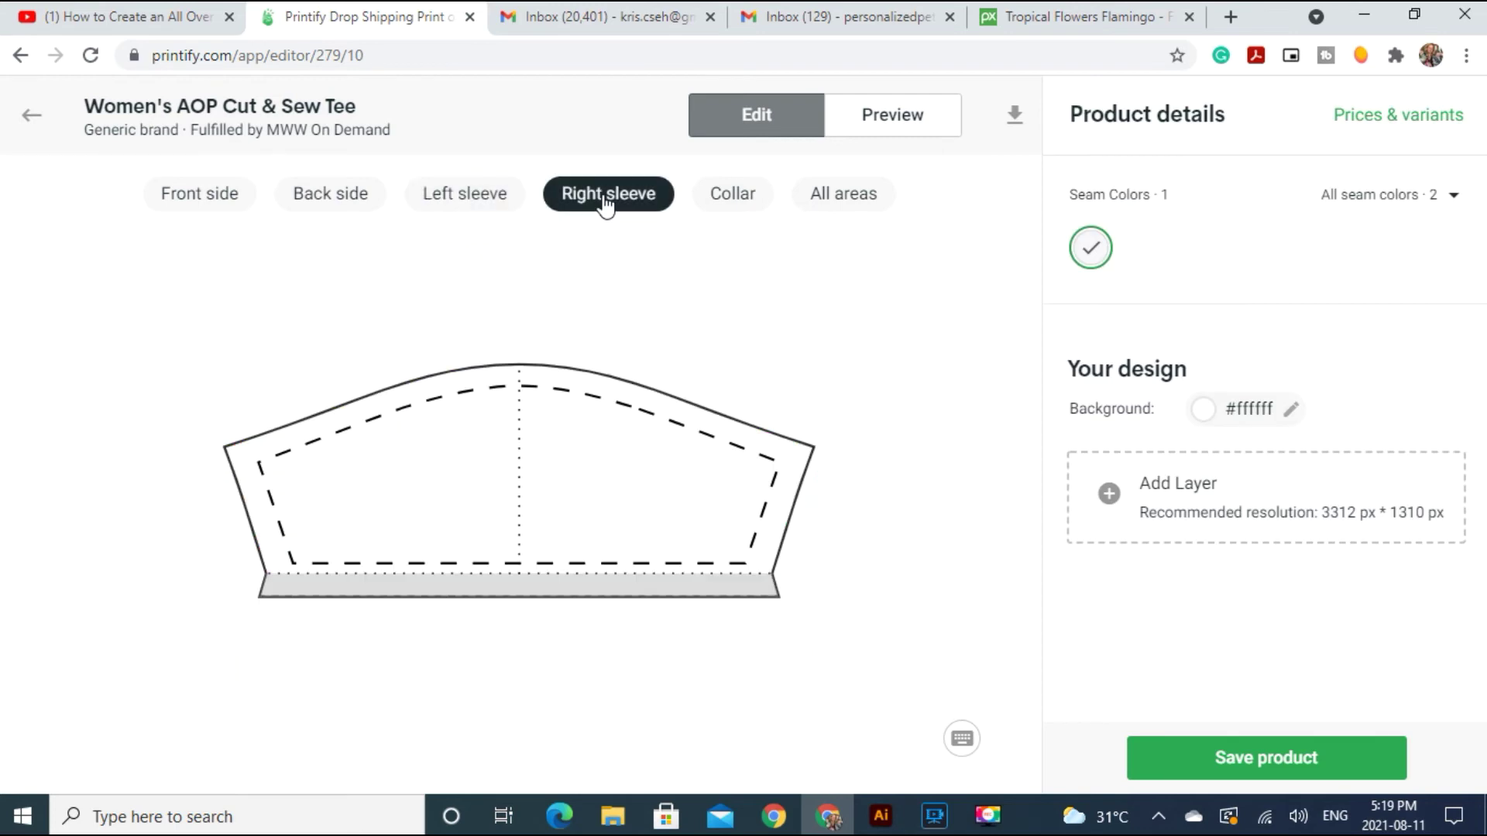
Step: Place tropical flamingo.jpg from My library on the right sleeve
left_click(1210, 493)
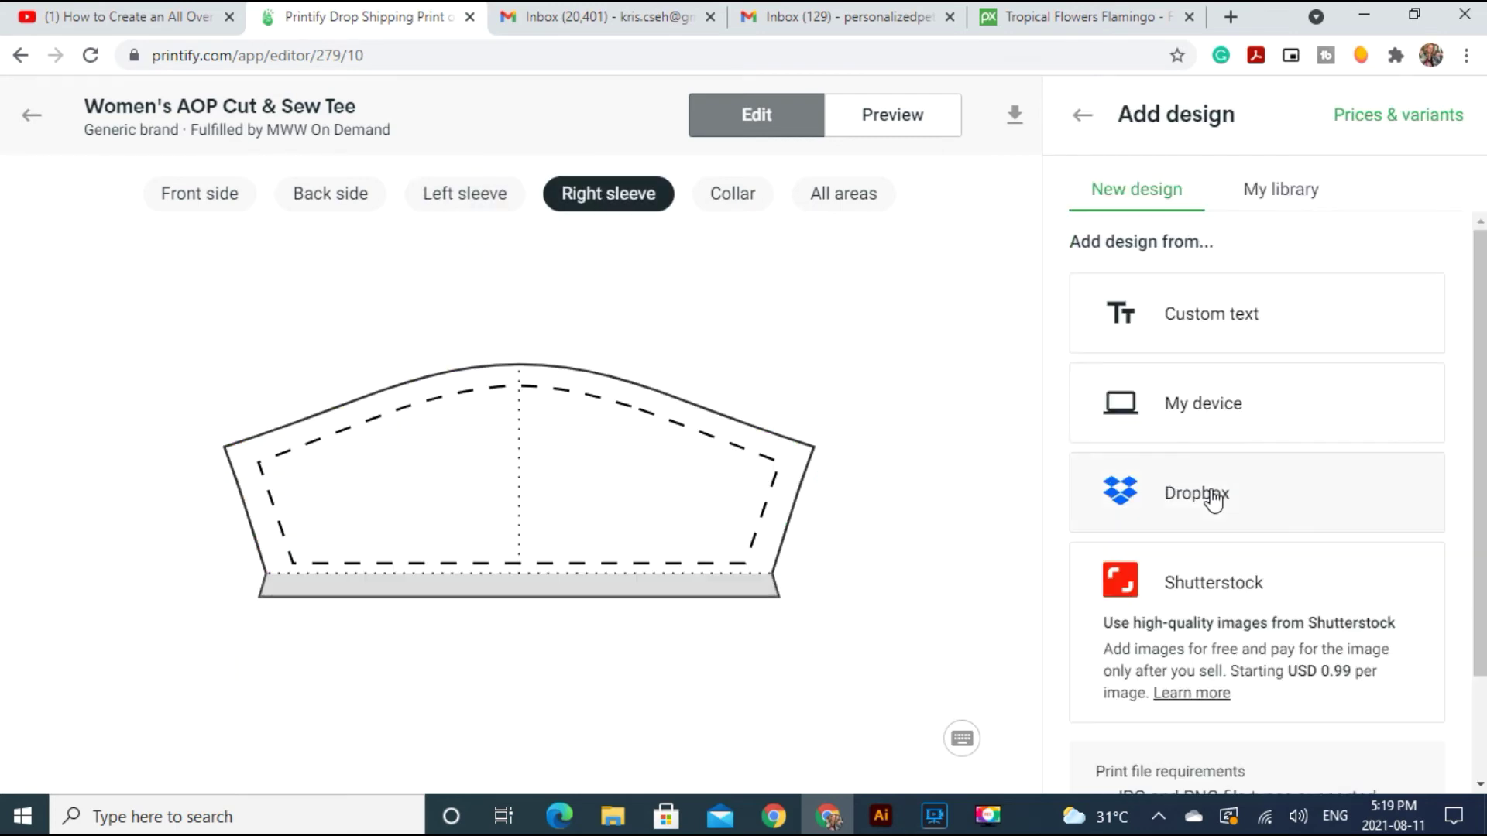
left_click(1309, 194)
left_click(1253, 347)
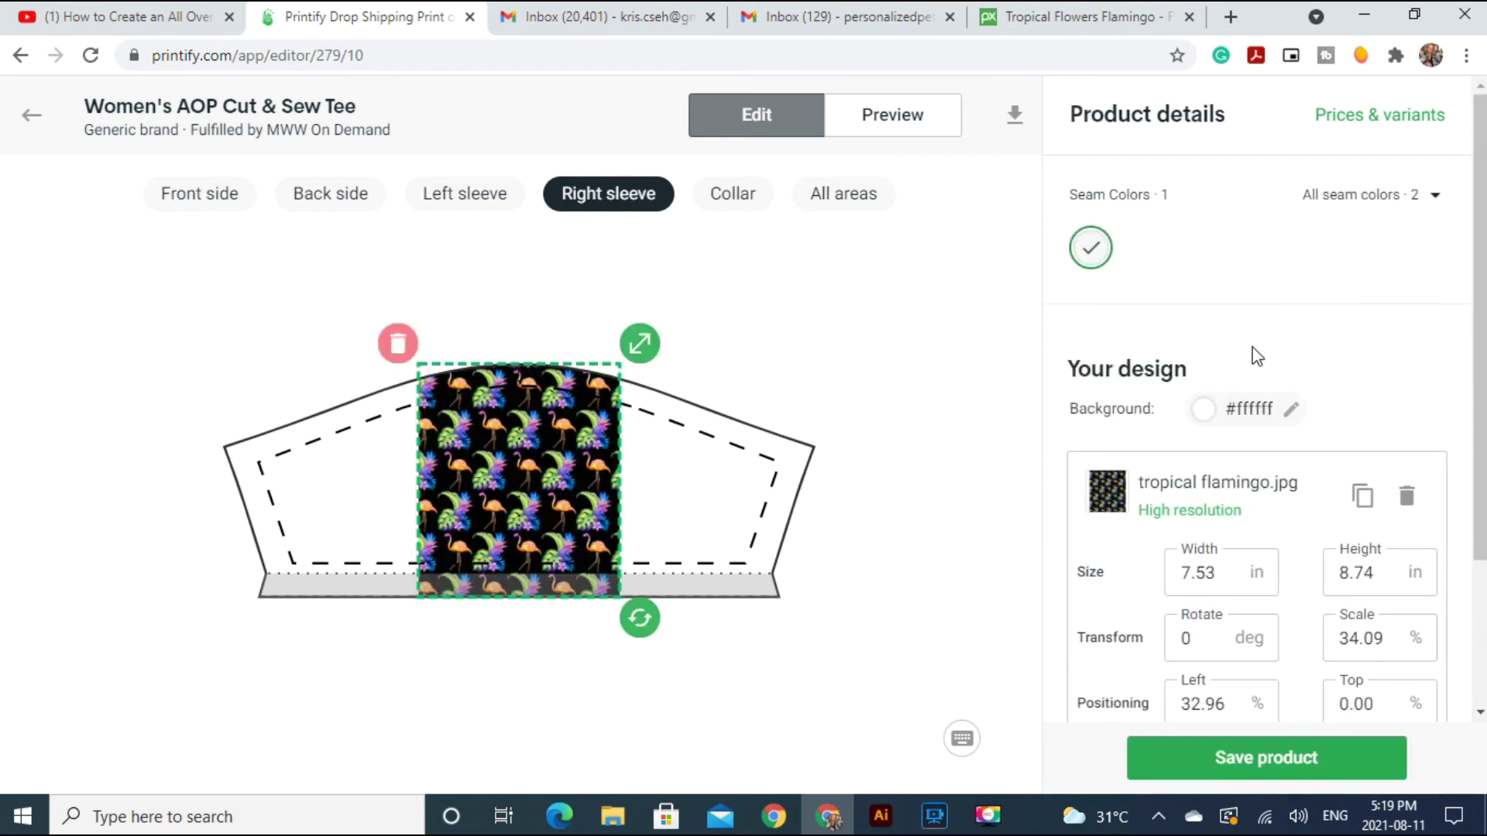
Step: Resize and shift the design to cover the right sleeve at 104.79% (23.14 × 26.86 in)
left_click_drag(641, 348, 681, 367)
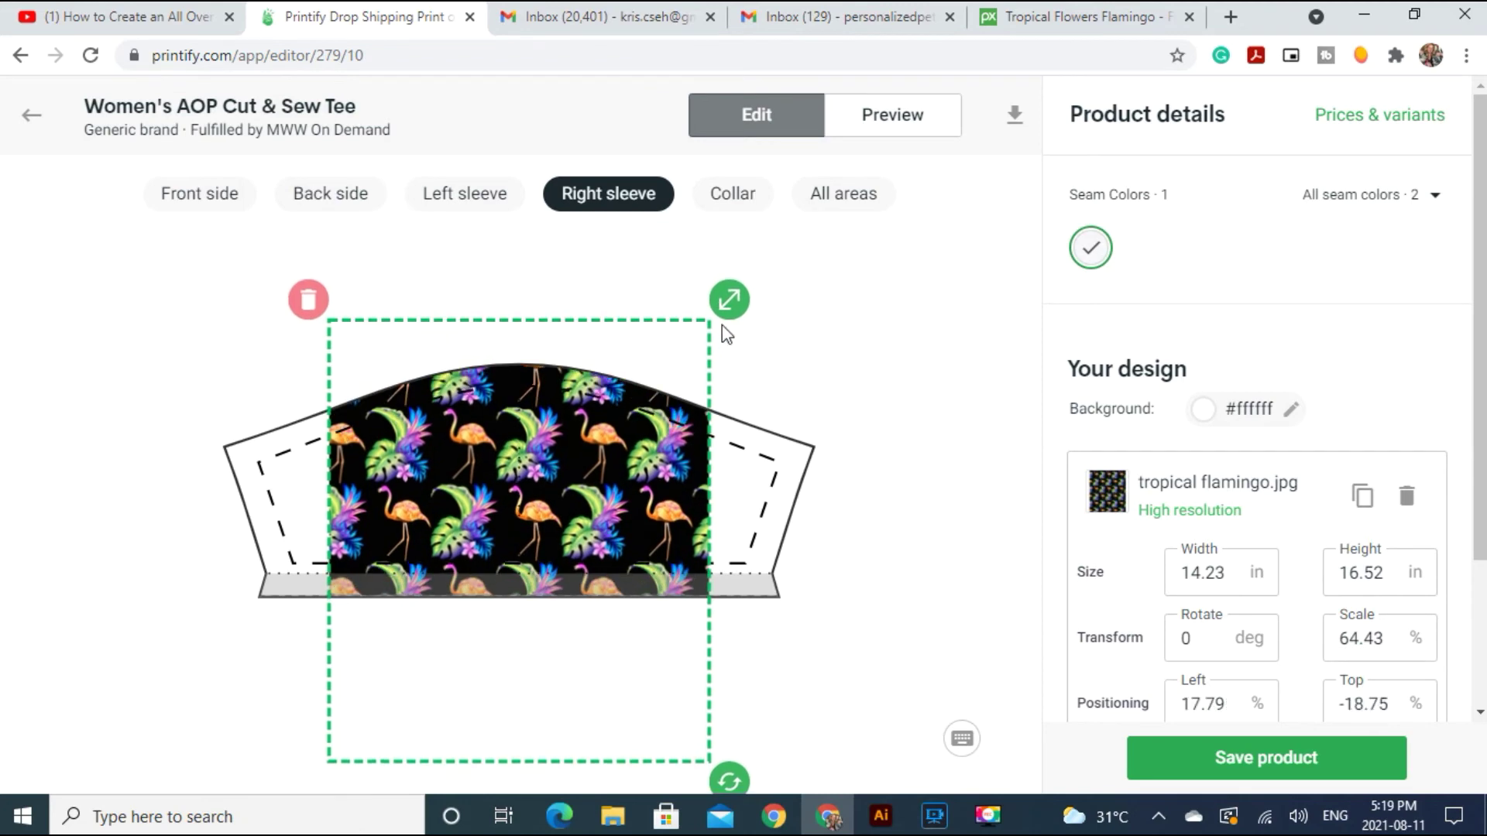
left_click_drag(743, 319, 823, 269)
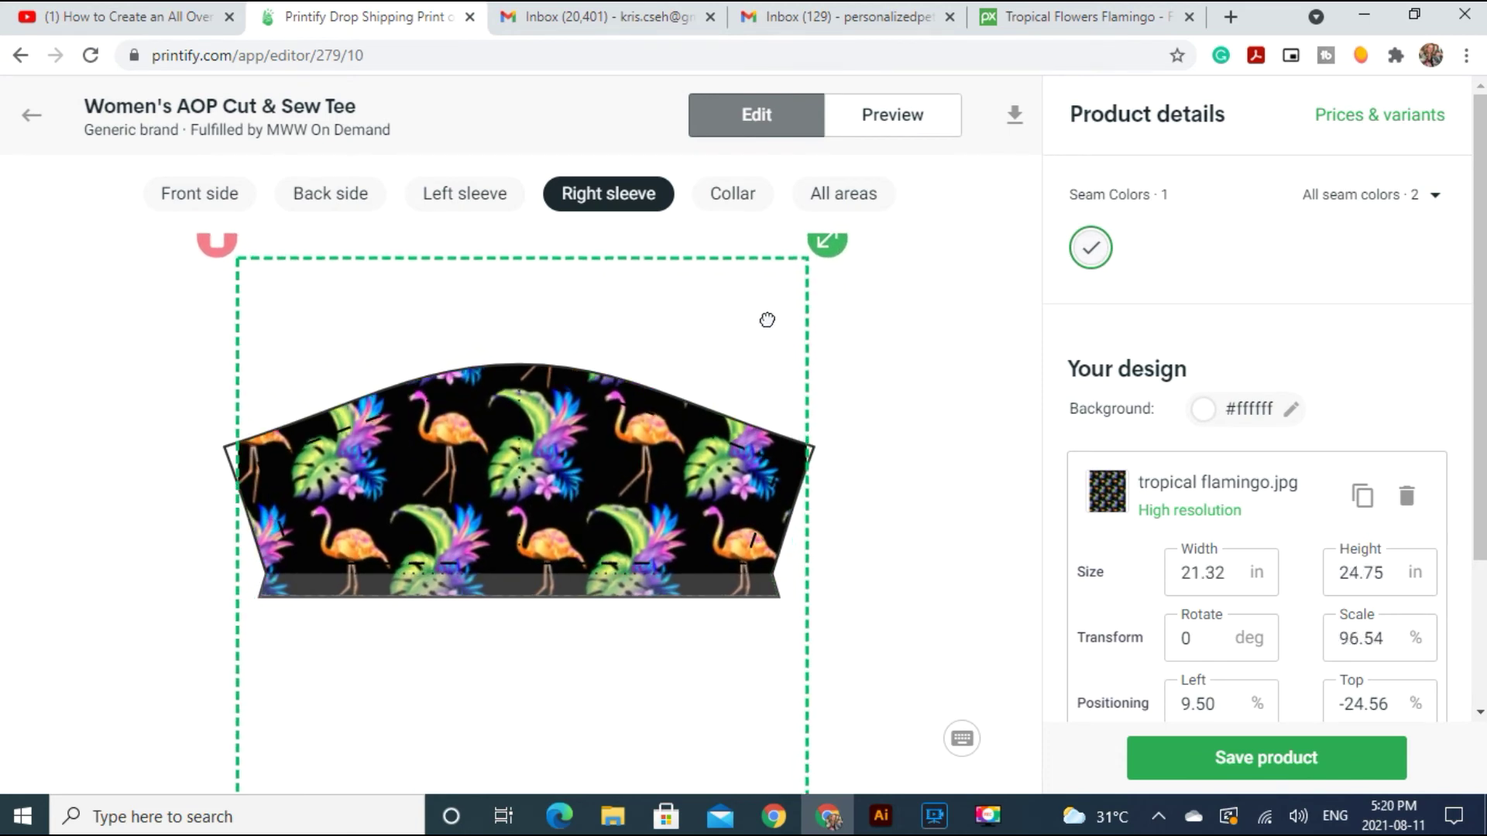
left_click_drag(767, 320, 762, 328)
left_click_drag(823, 268, 836, 265)
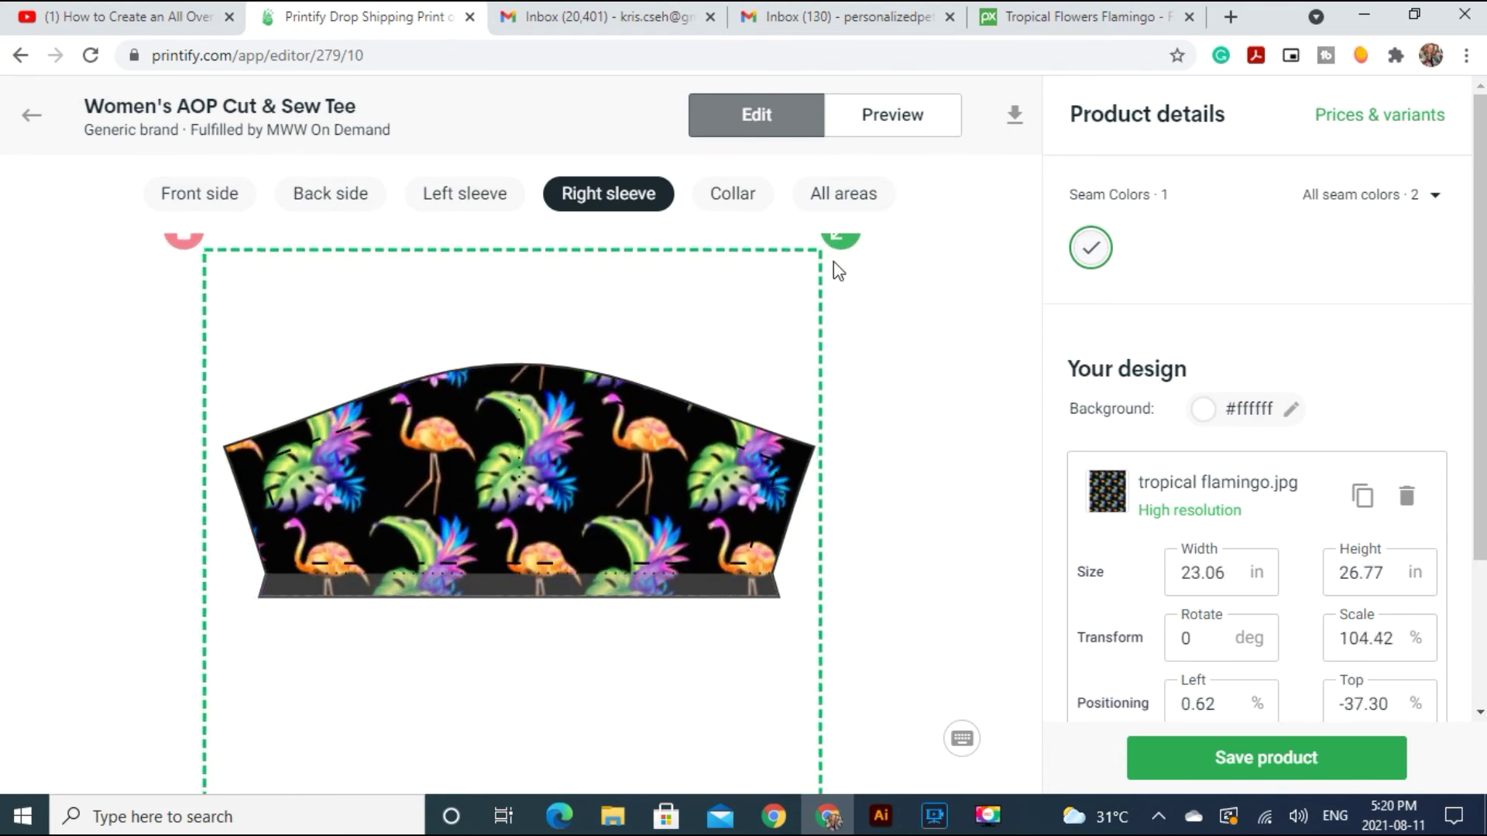
left_click_drag(772, 310, 779, 309)
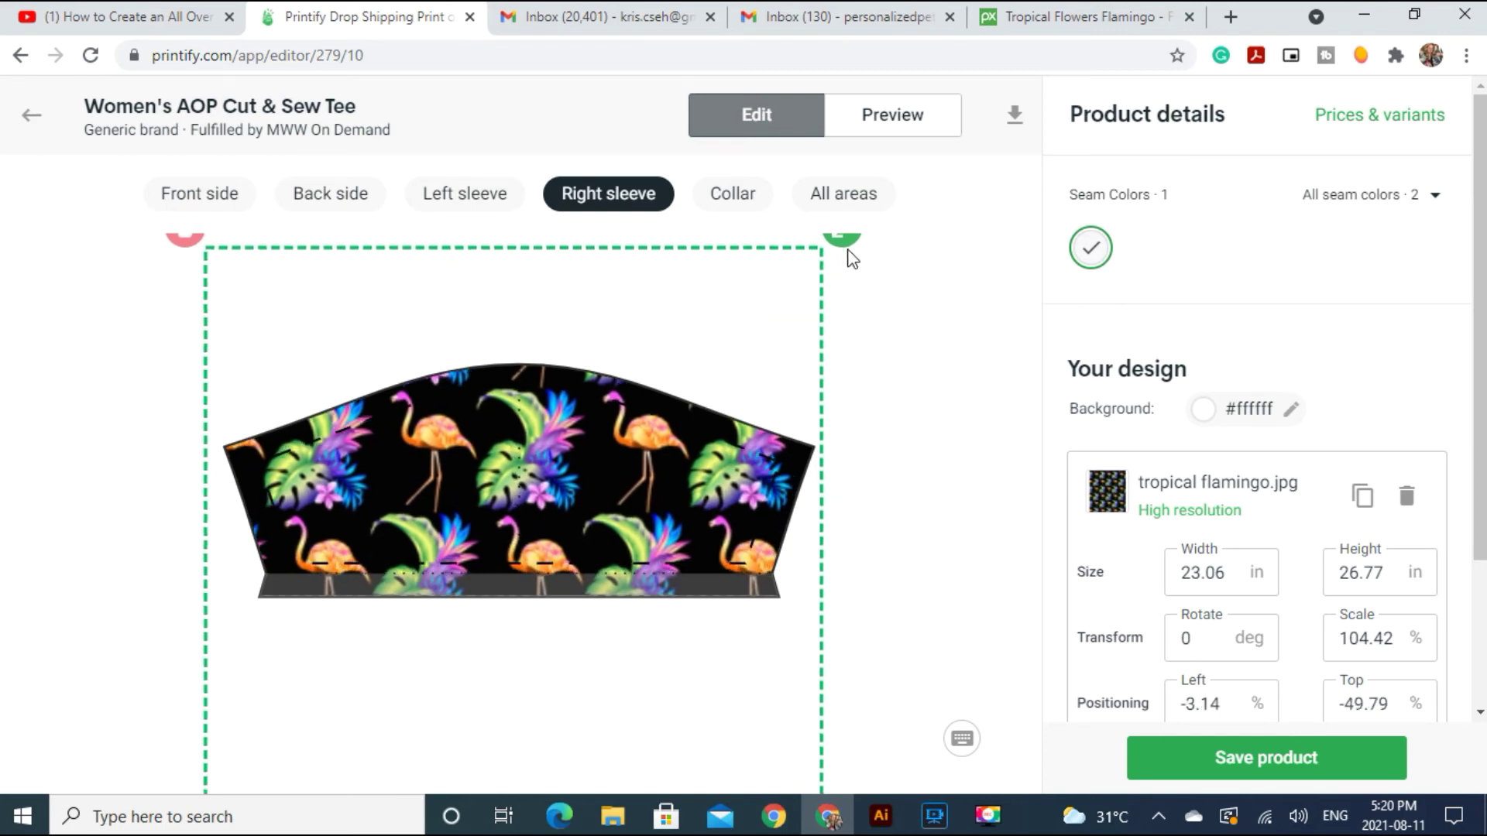
left_click_drag(849, 248, 837, 265)
left_click_drag(760, 318, 767, 315)
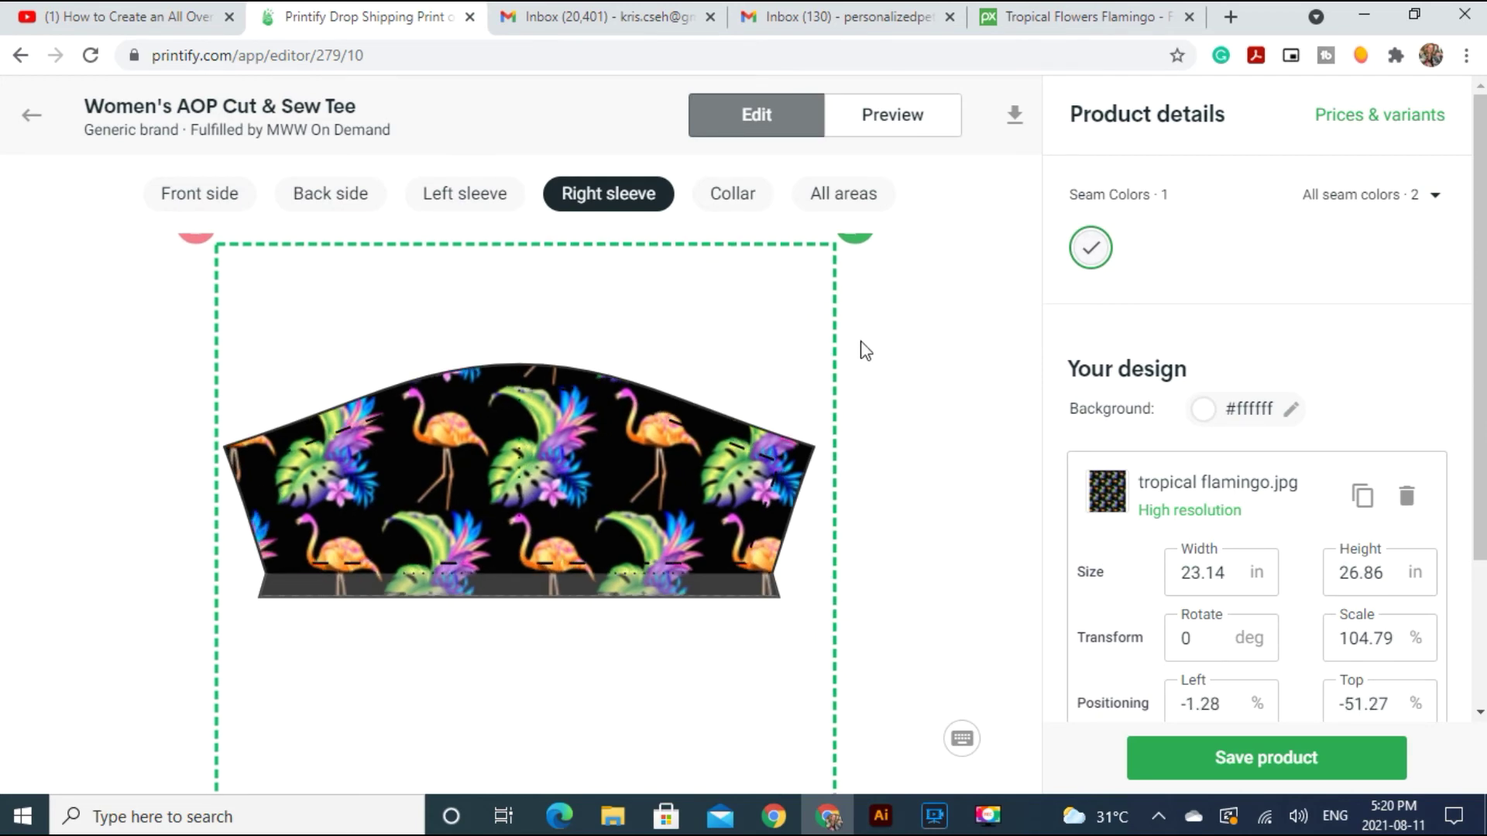
Step: Set the collar background colour to black
left_click(738, 209)
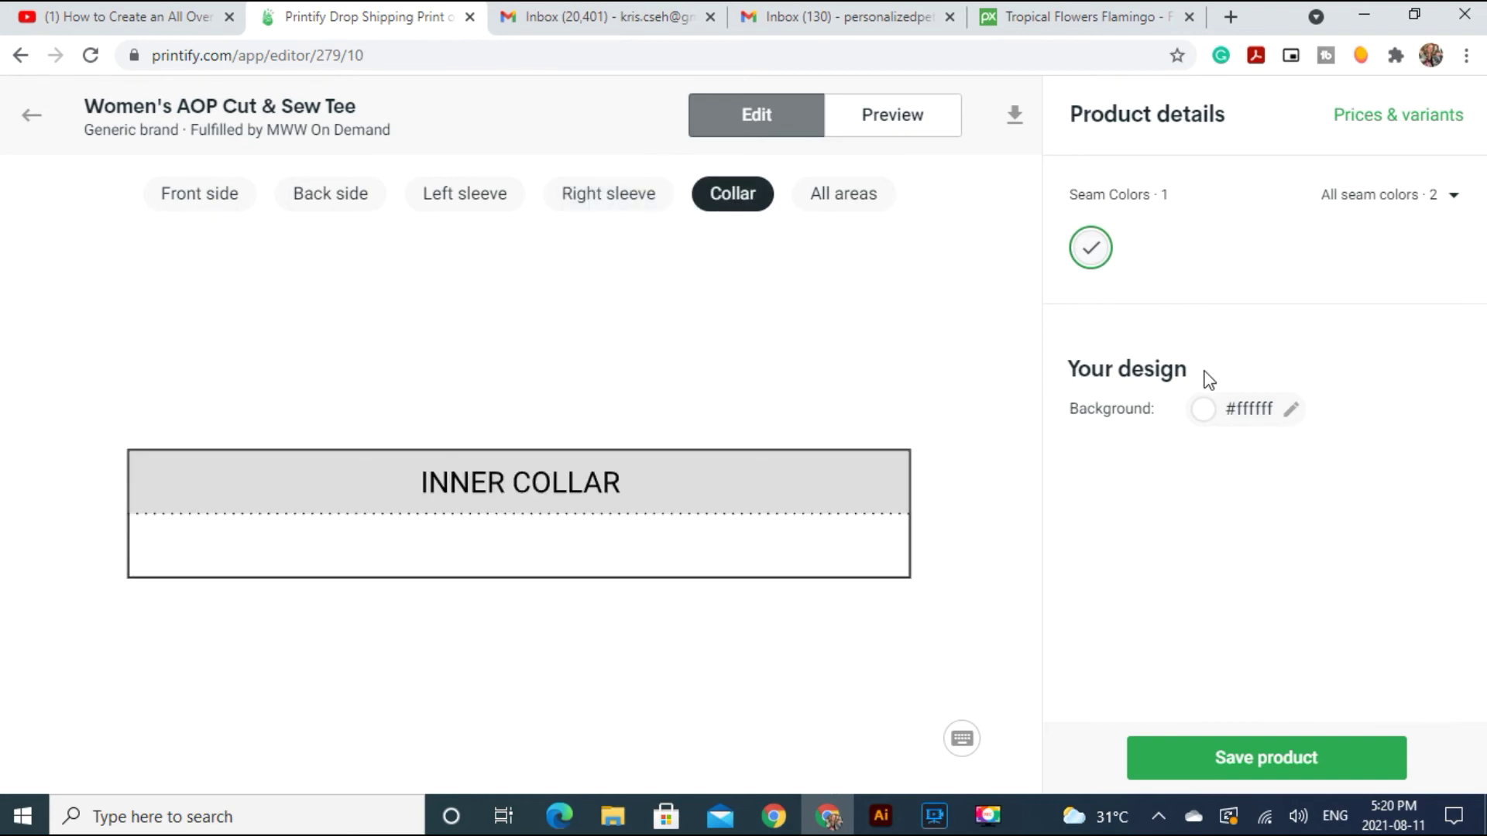
left_click(1210, 414)
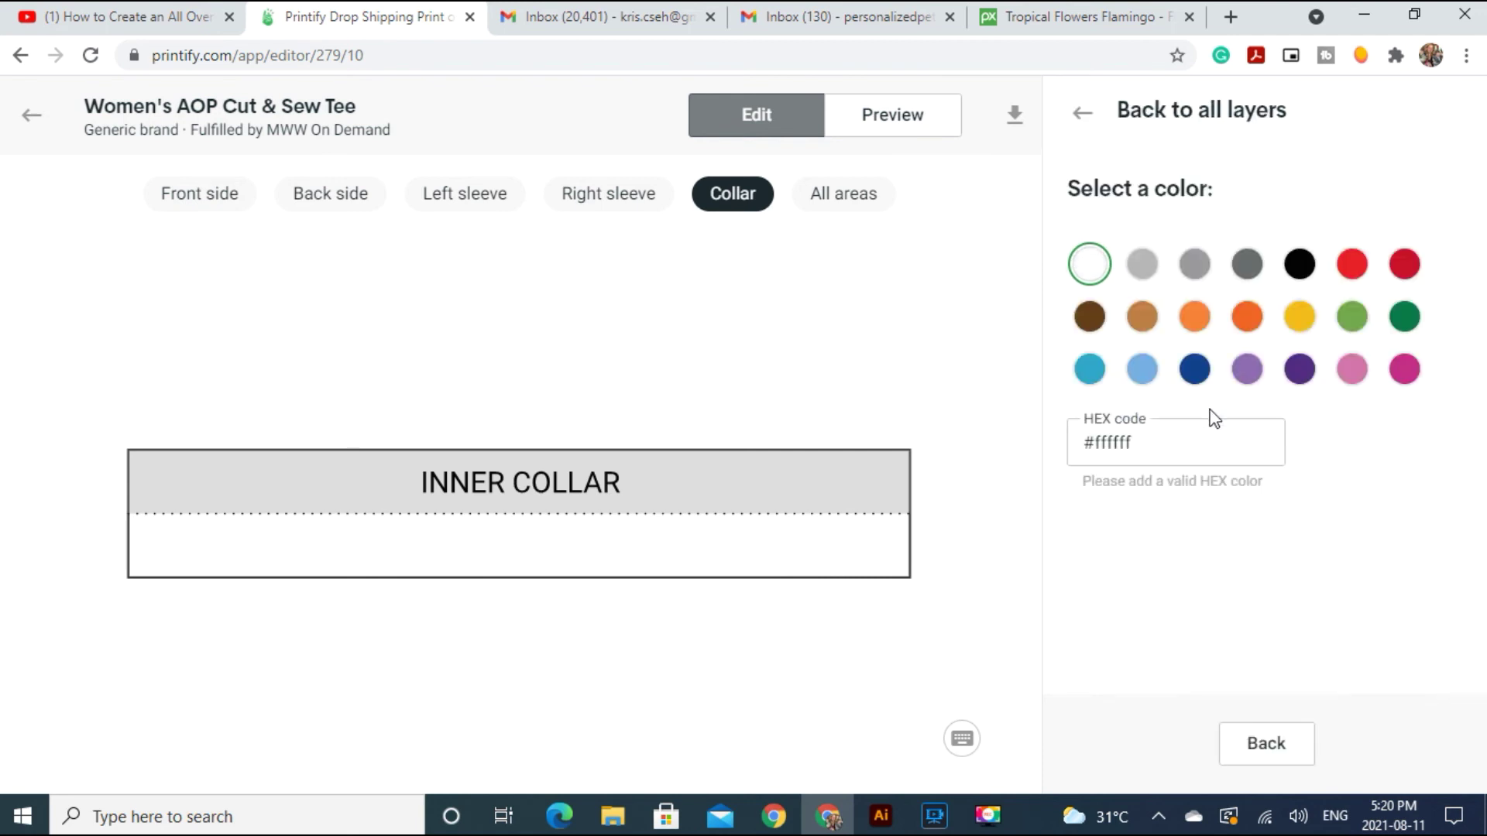
left_click(1301, 267)
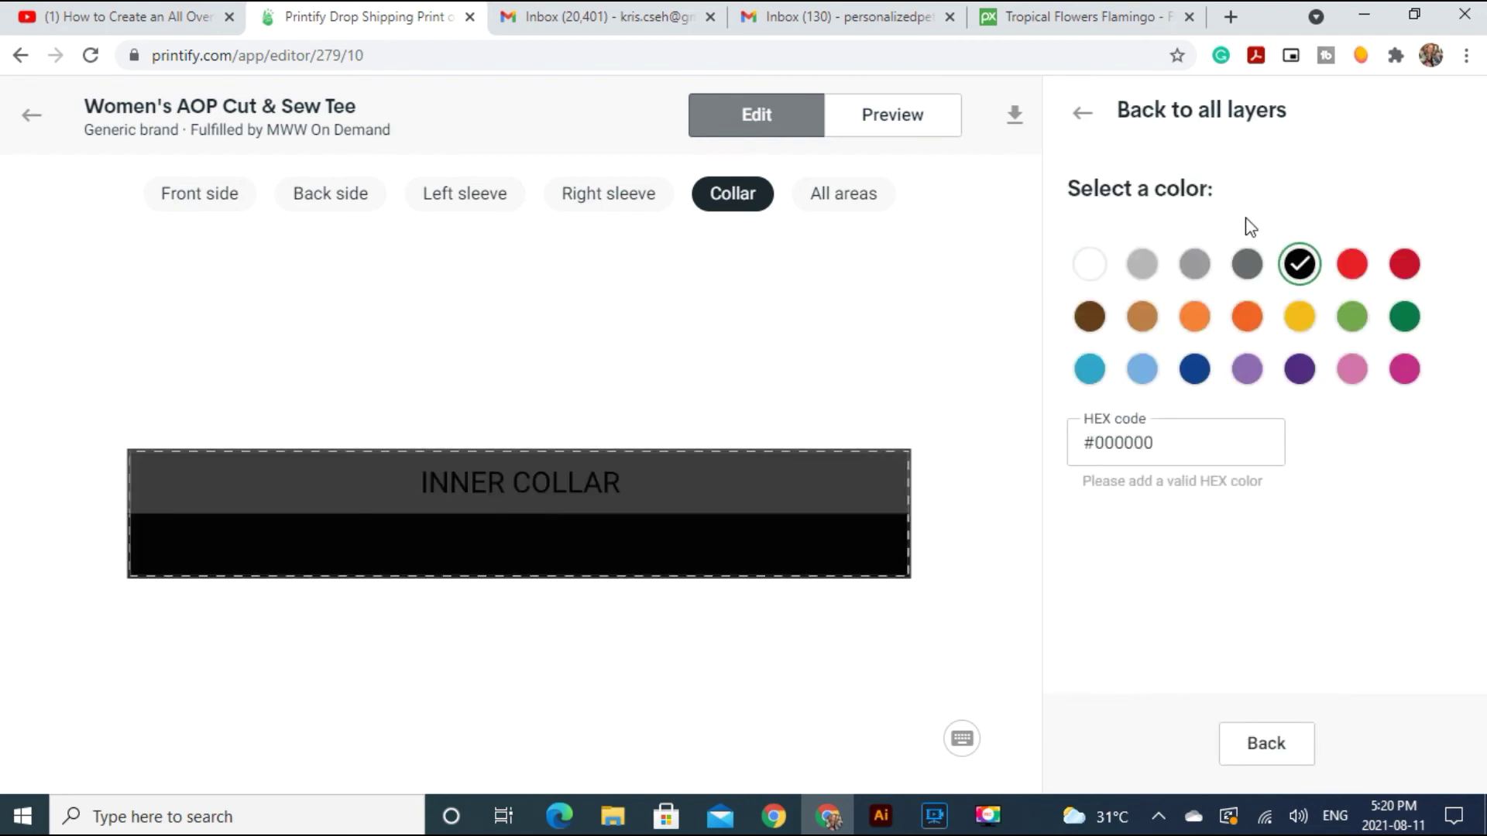
left_click(1083, 113)
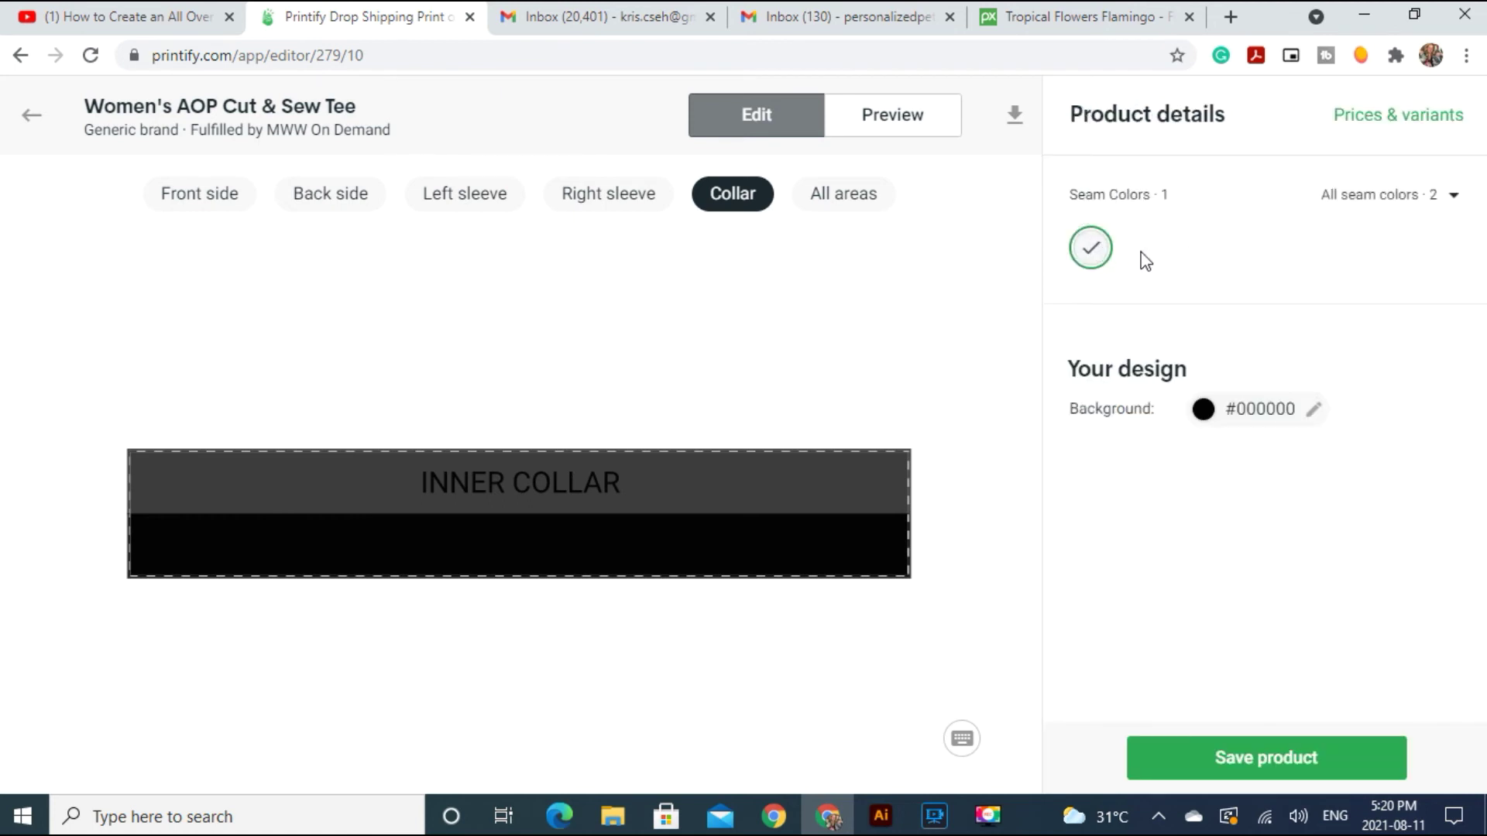
Step: Make black the only seam colour, replacing white, and show all print areas together
left_click(1454, 197)
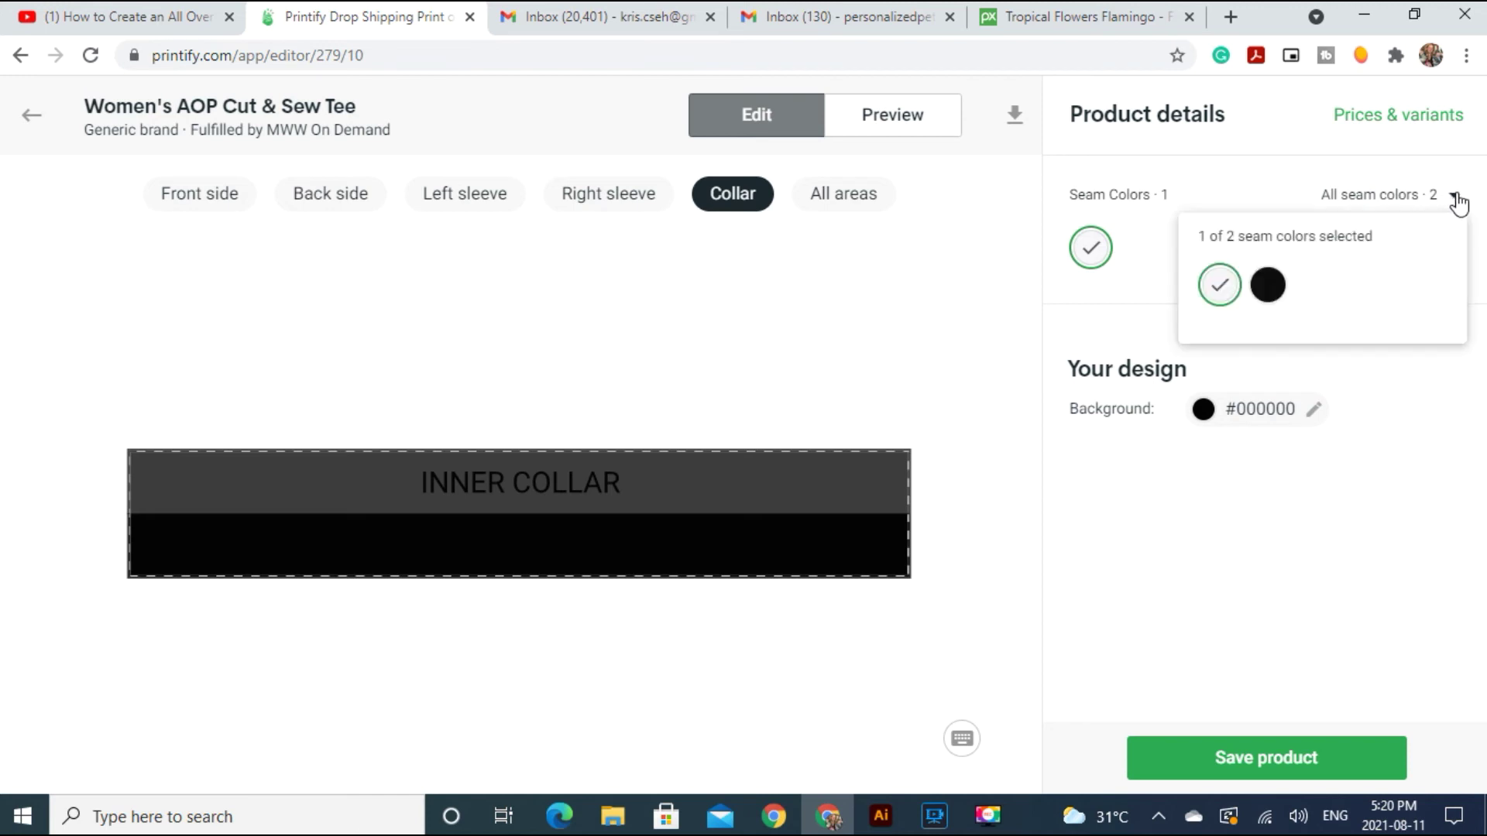
left_click(1274, 288)
left_click(1219, 287)
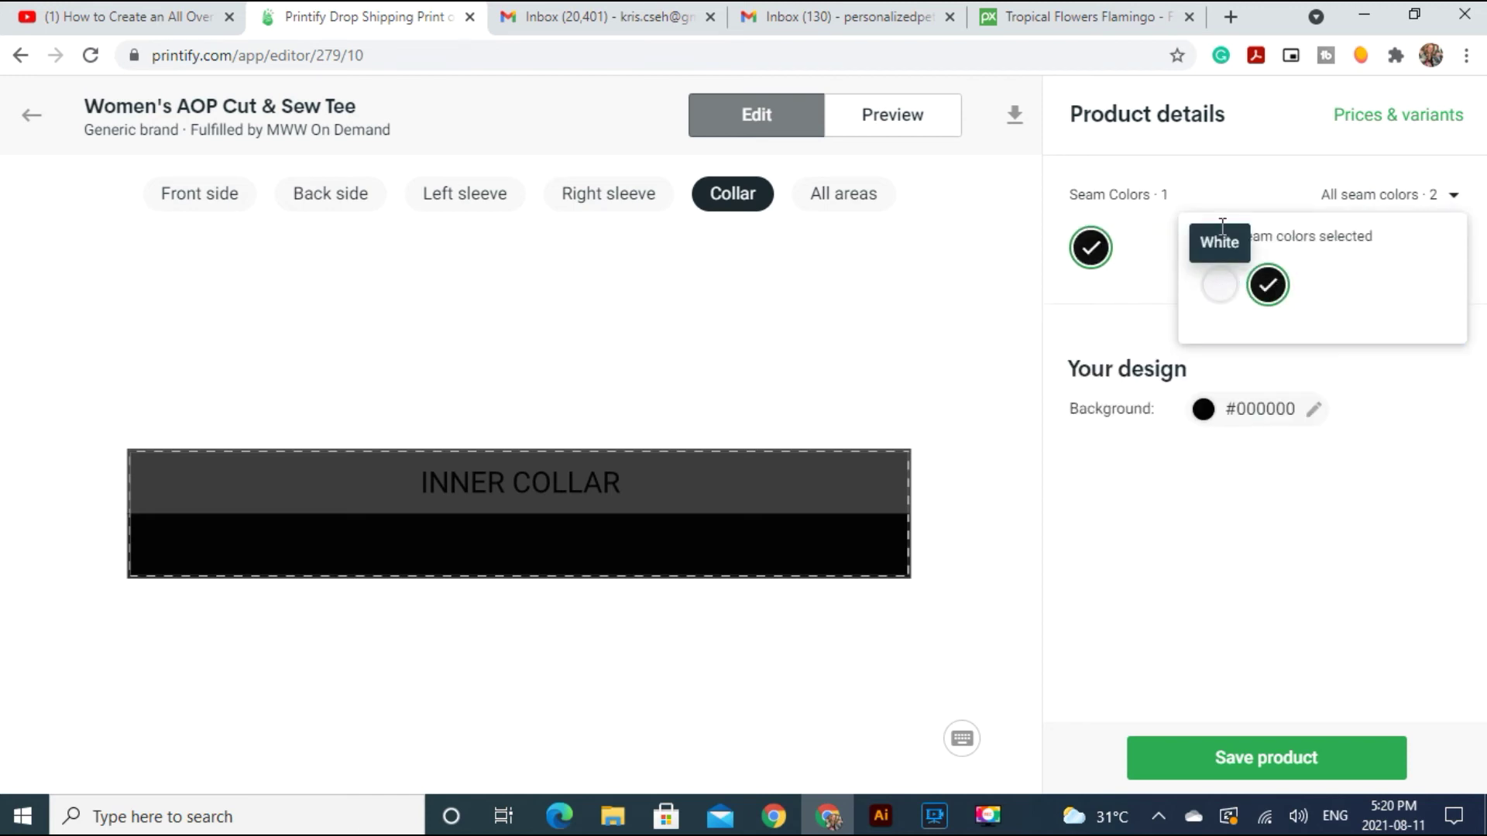
left_click(1242, 184)
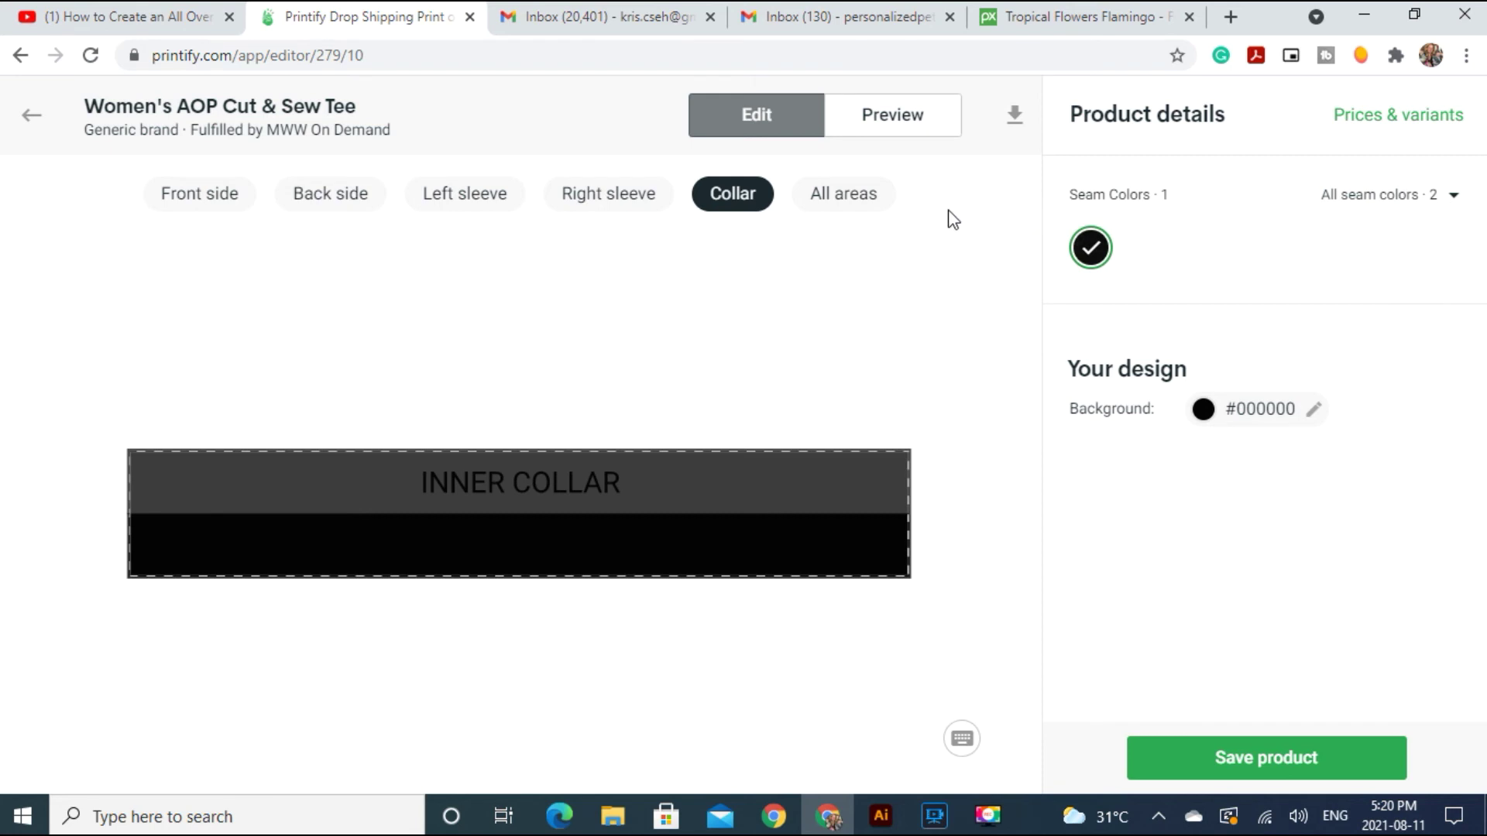
left_click(857, 203)
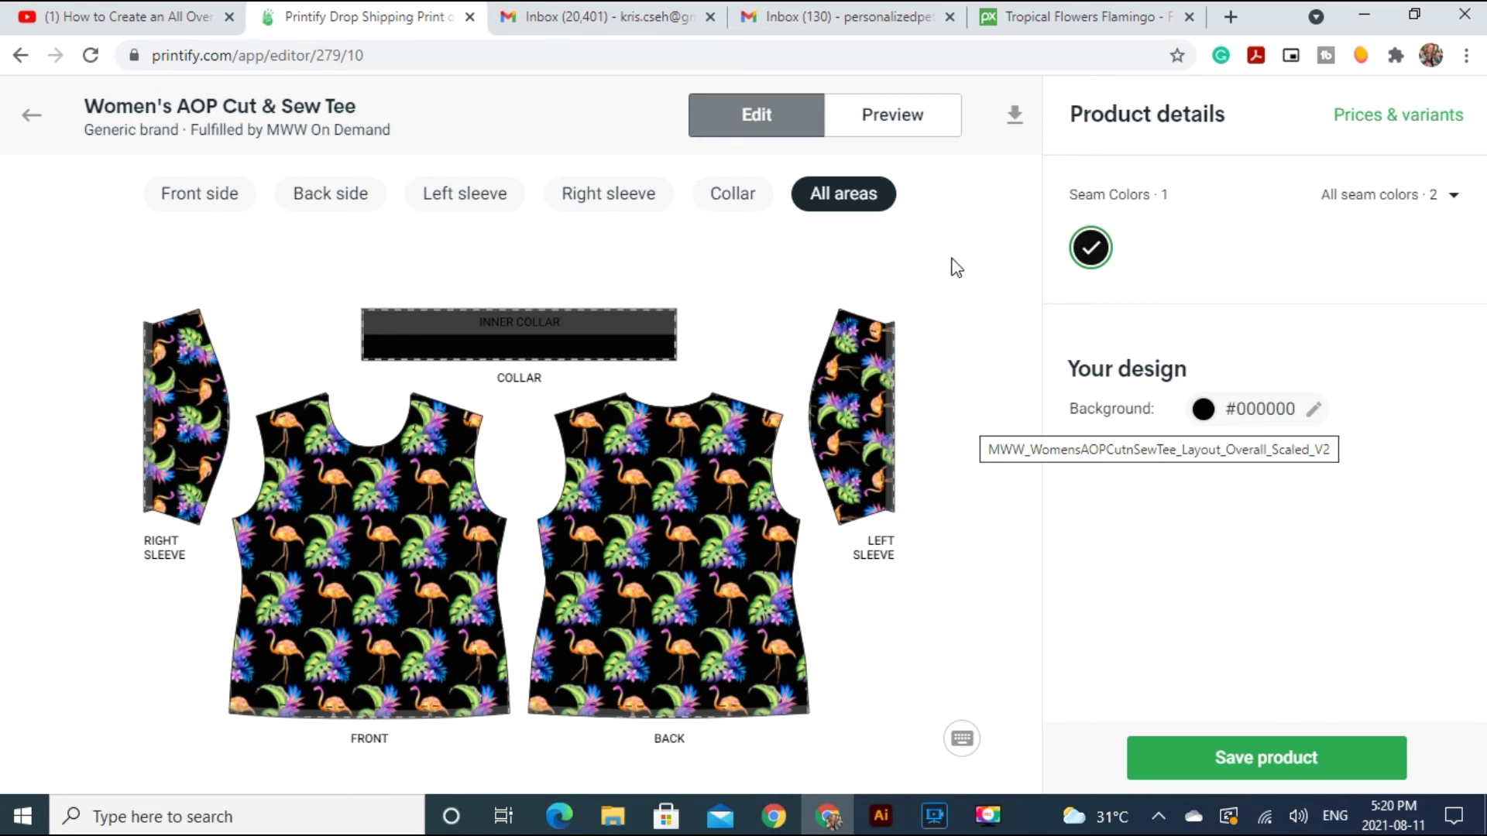
Step: Switch the editor to the 3D mockup preview of the flamingo tee
left_click(906, 117)
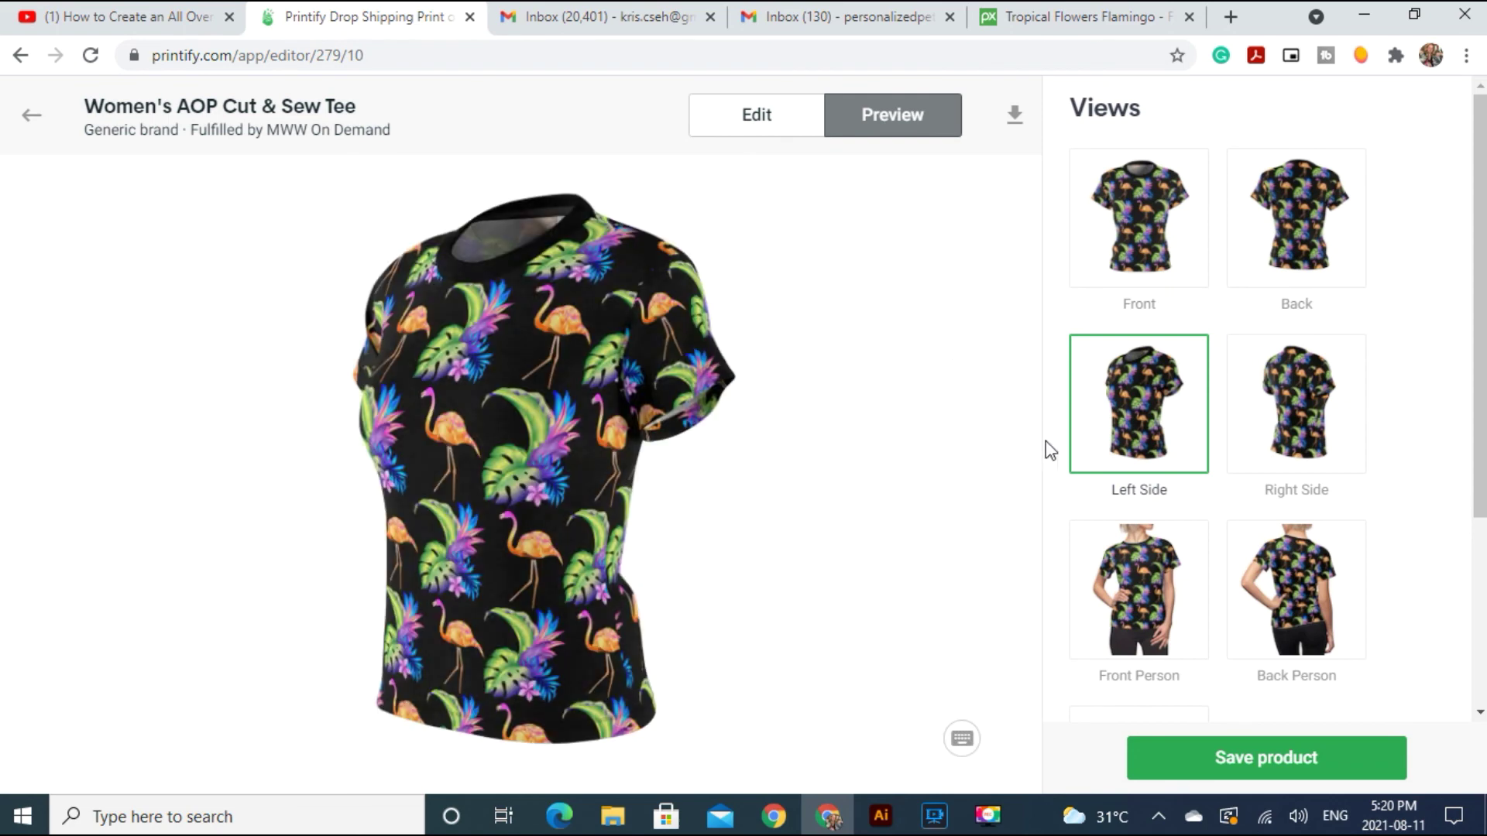
Step: Preview the tee on a model from the front, then the plain front and back mockups
left_click(1147, 595)
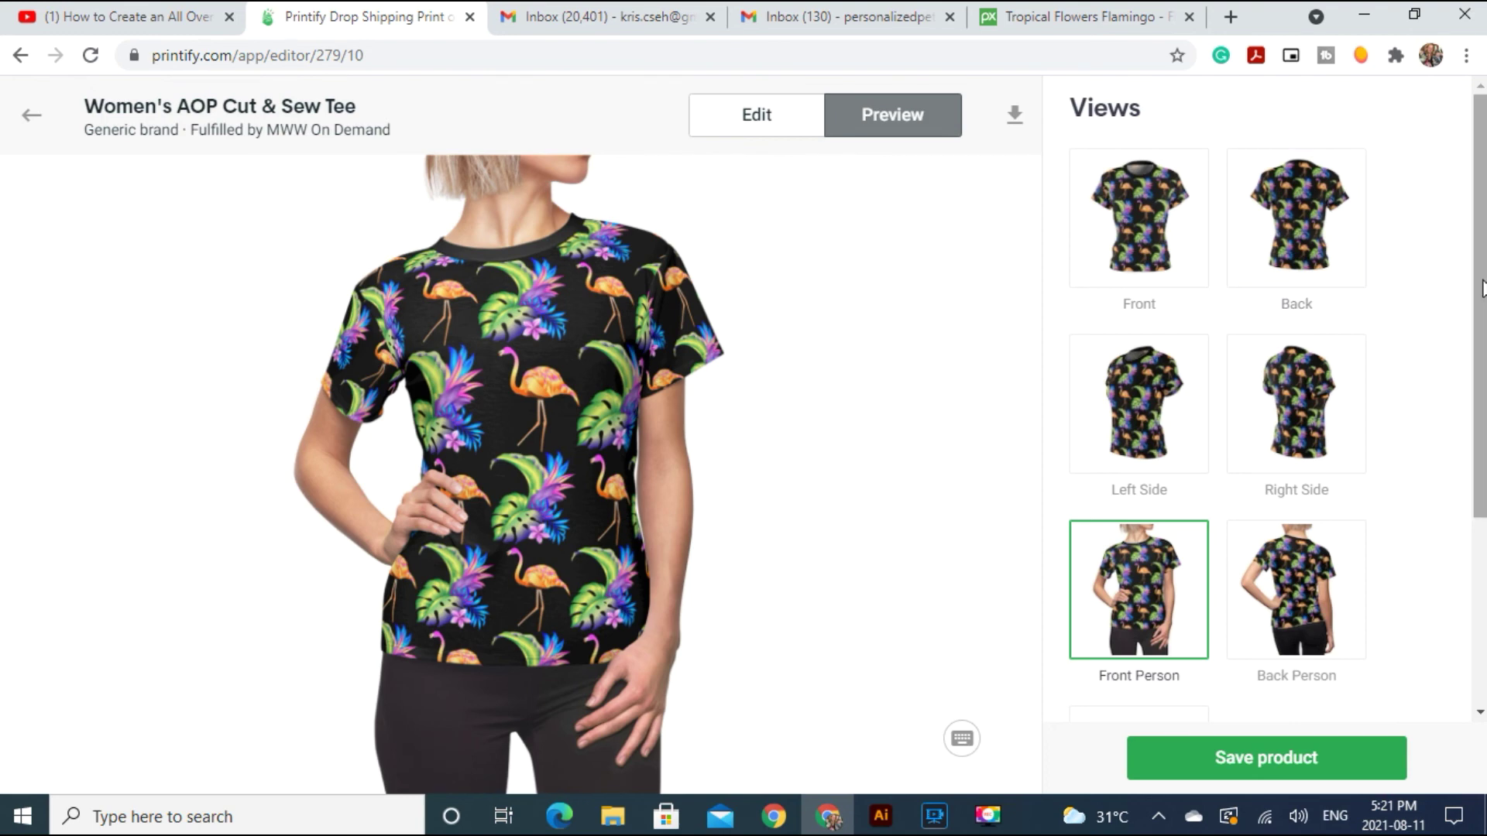
mouse_move(1480, 305)
left_mouse_down()
mouse_move(1481, 418)
mouse_move(1481, 277)
left_mouse_up()
left_click(1148, 211)
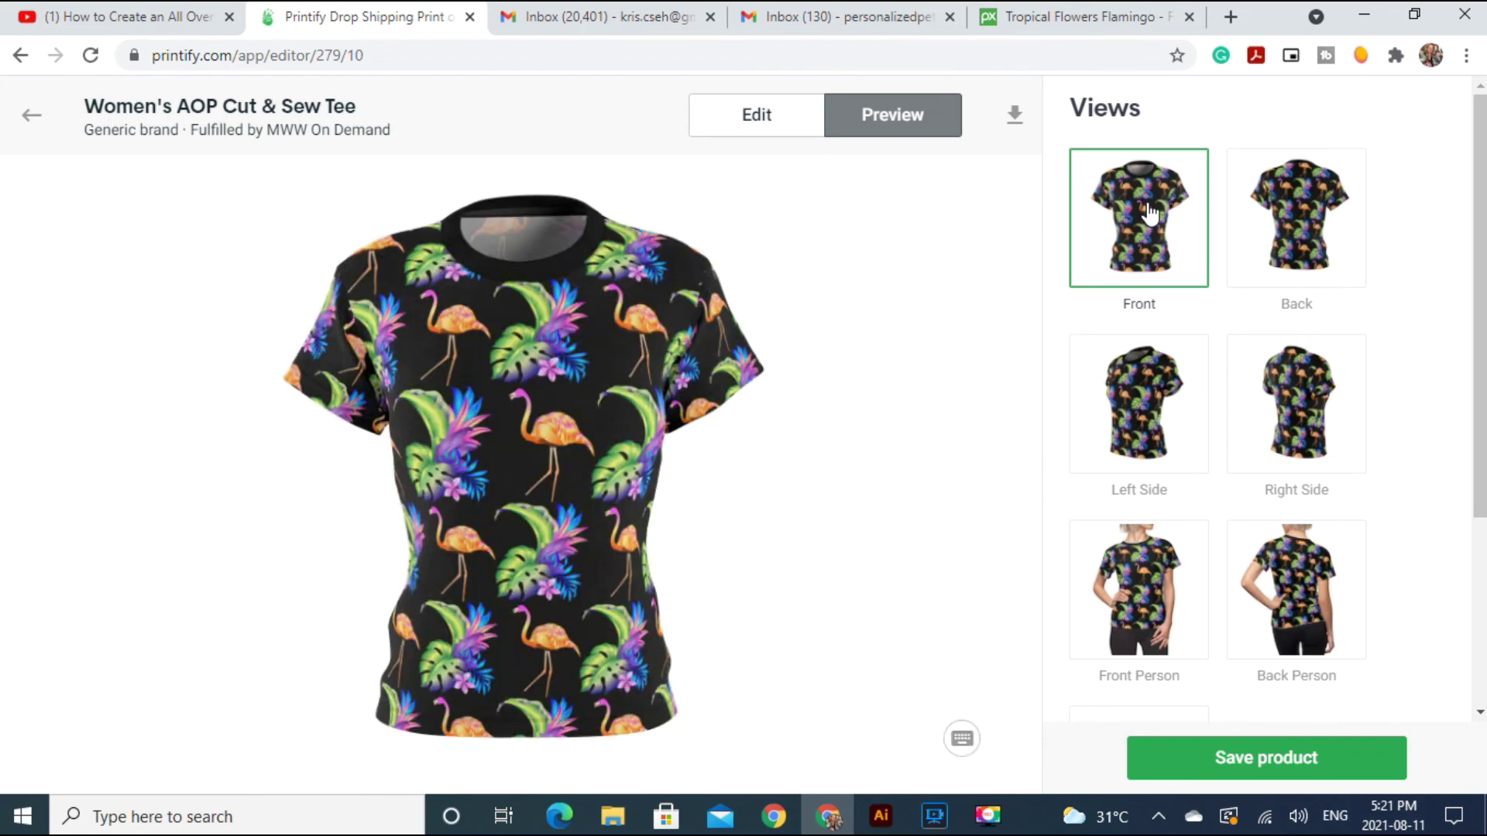
left_click(1289, 213)
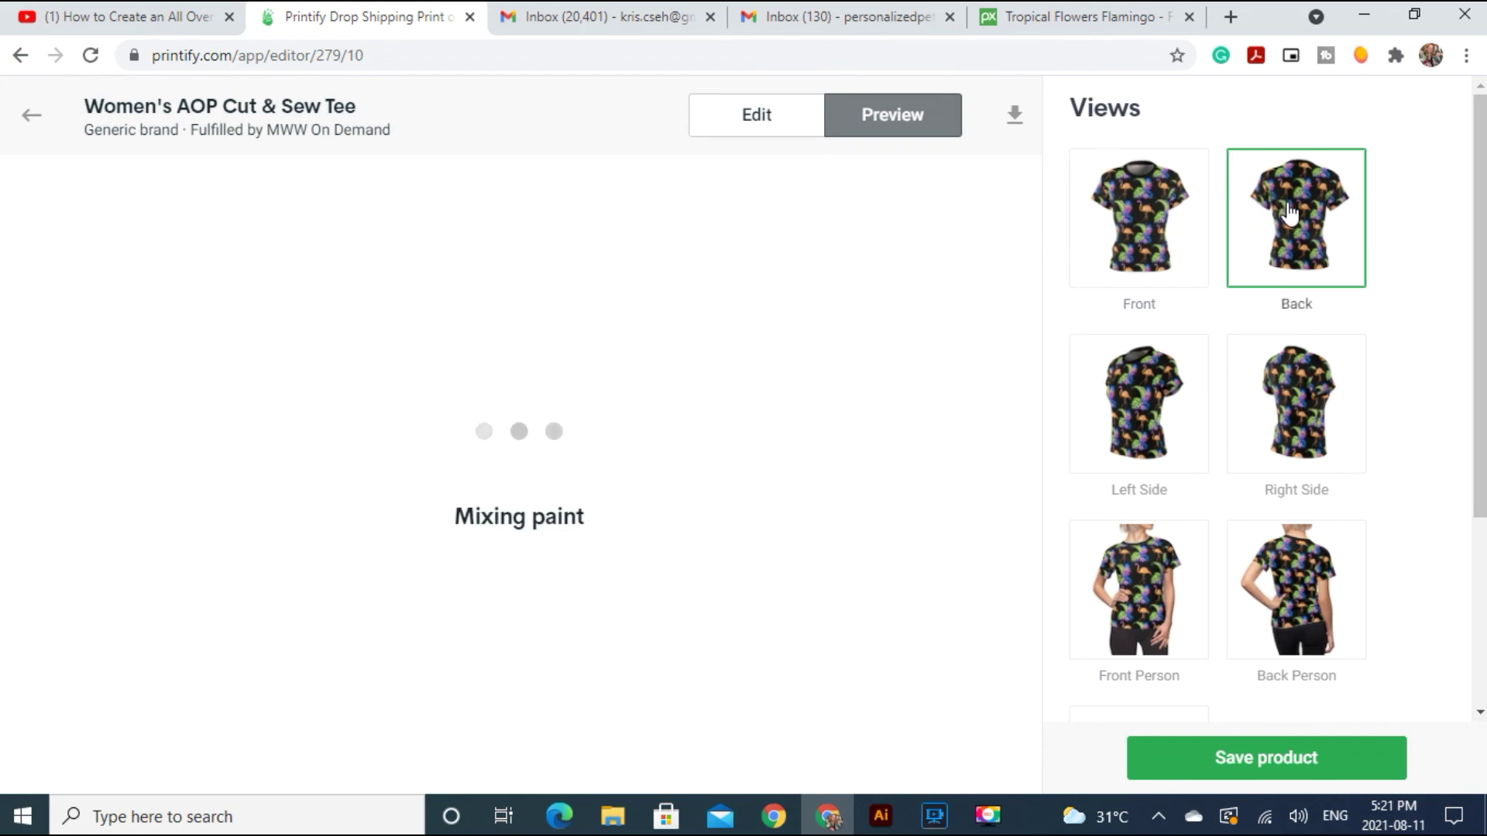